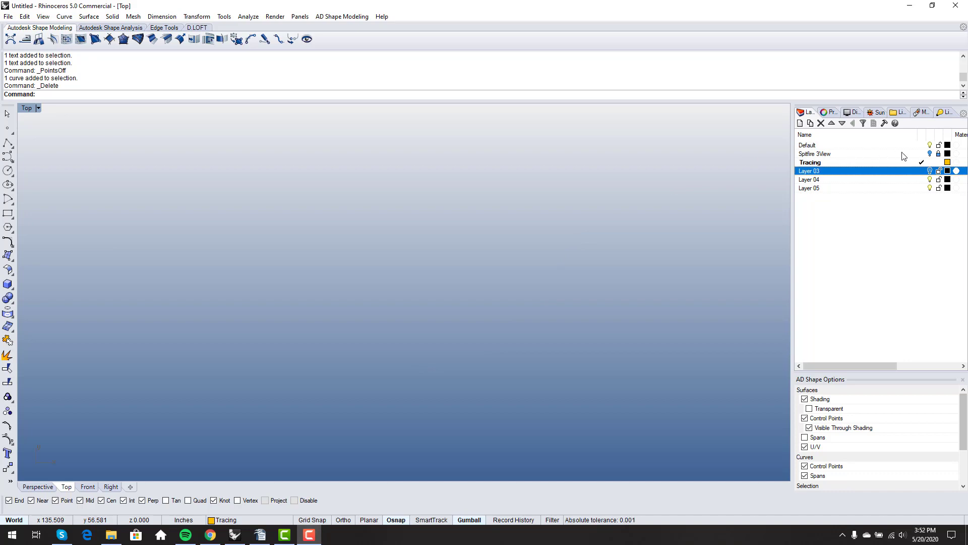
Turn on the Spitfire 3View layer and zoom in on the blueprint's plan view
left_click(930, 154)
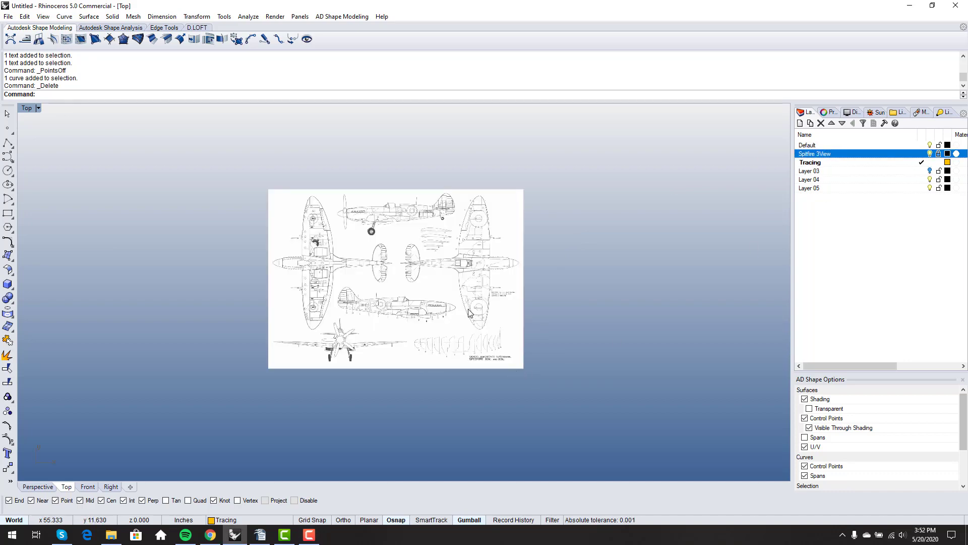
scroll(356, 293, "up", 5)
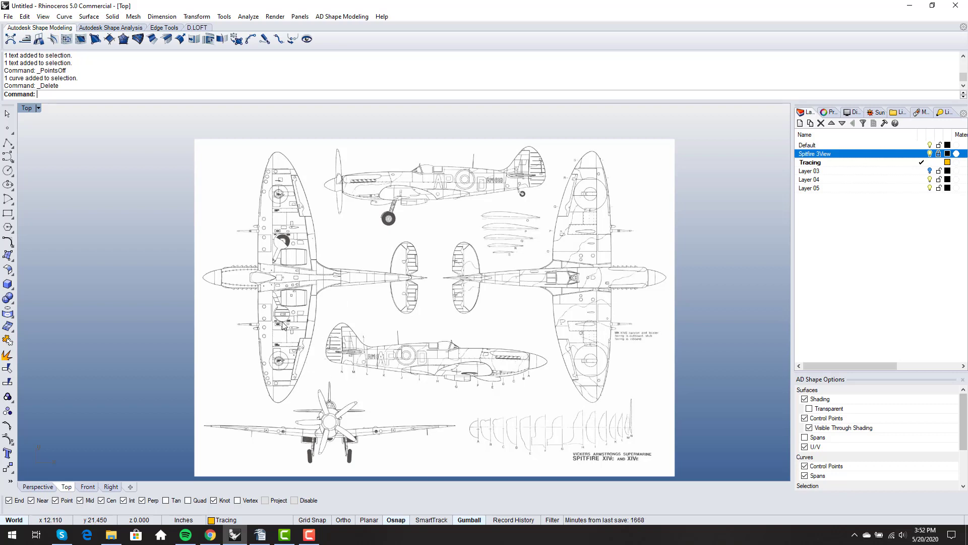
scroll(286, 333, "up", 3)
scroll(320, 315, "down", 2)
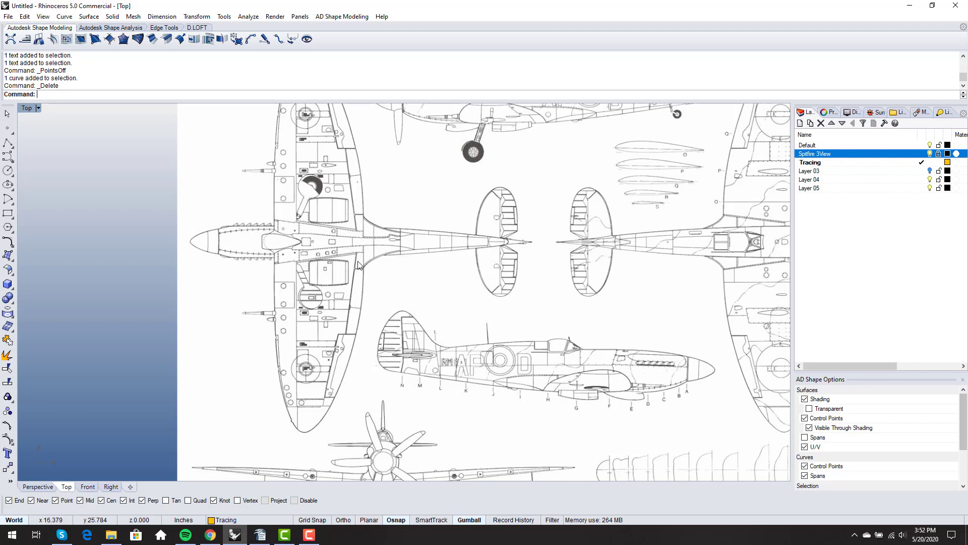
scroll(355, 274, "up", 3)
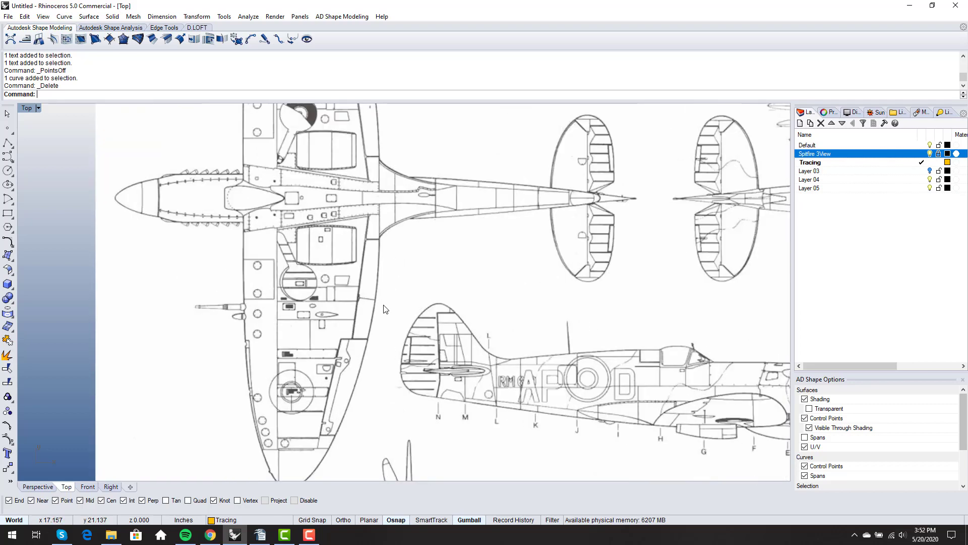
scroll(383, 306, "down", 2)
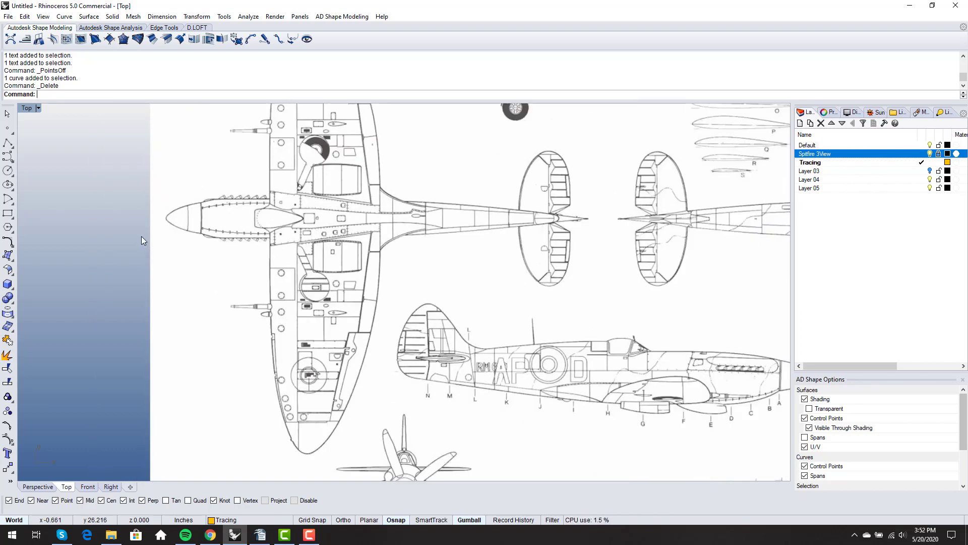
Choose Curve: interpolate points from the curve tools flyout
left_click(7, 156)
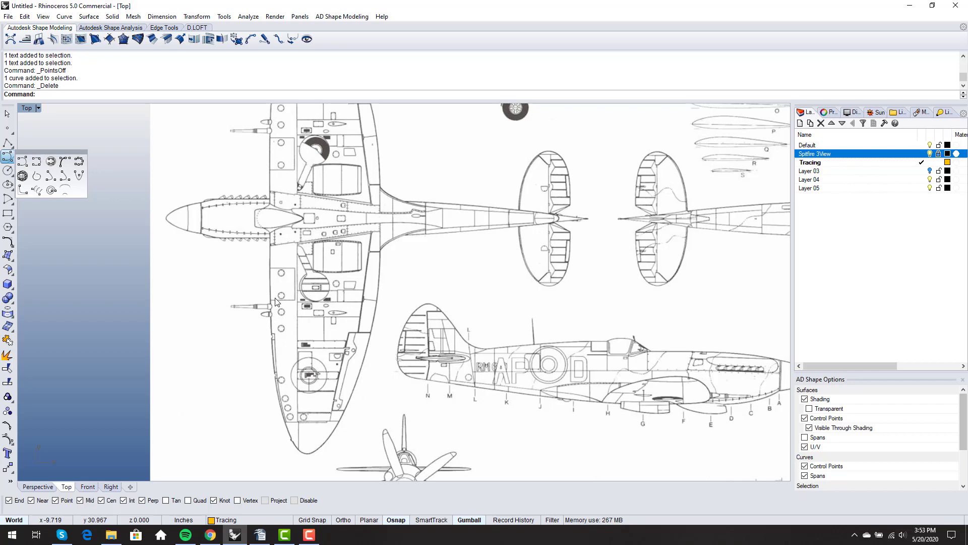
left_click(37, 161)
scroll(395, 255, "up", 5)
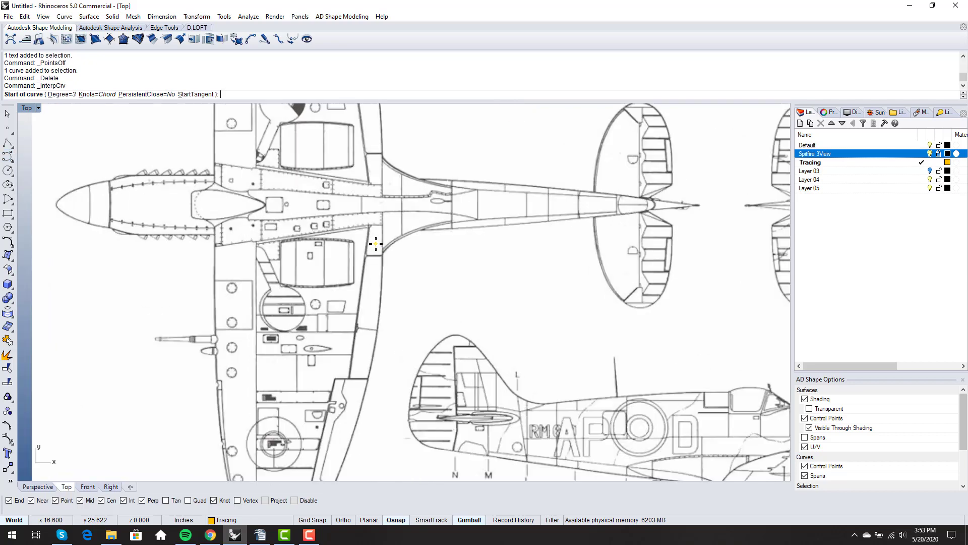
scroll(398, 217, "down", 5)
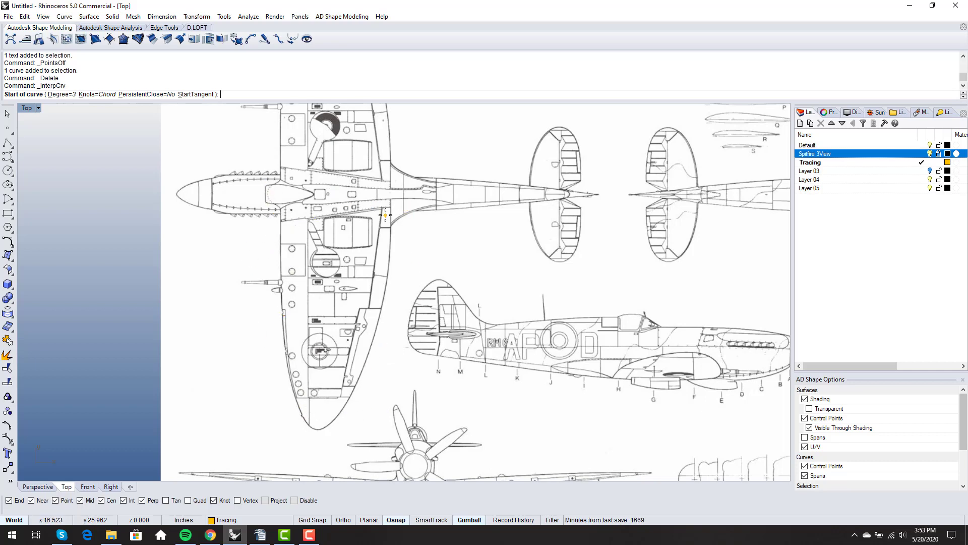
scroll(387, 220, "up", 2)
scroll(392, 210, "down", 2)
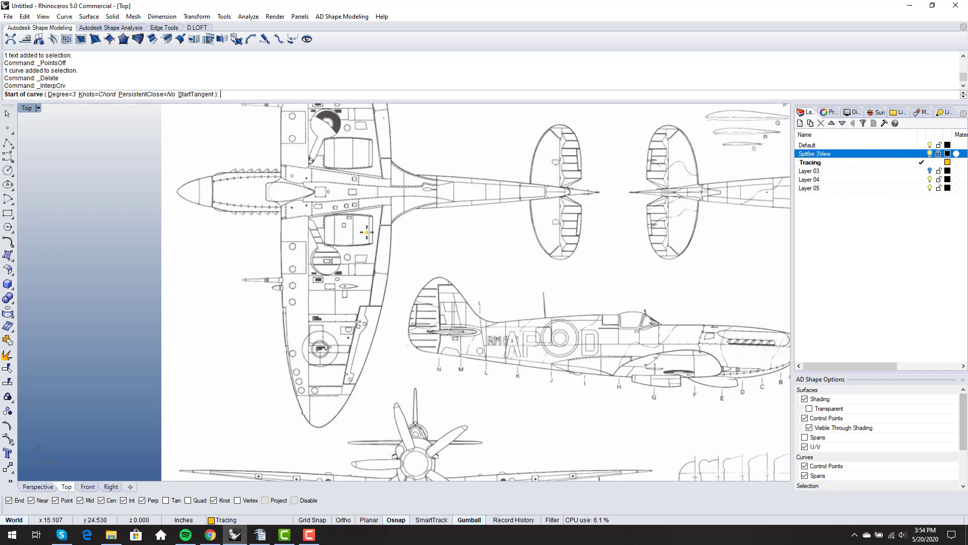
Start the curve at the wing root and place three points down the trailing edge
scroll(393, 232, "up", 8)
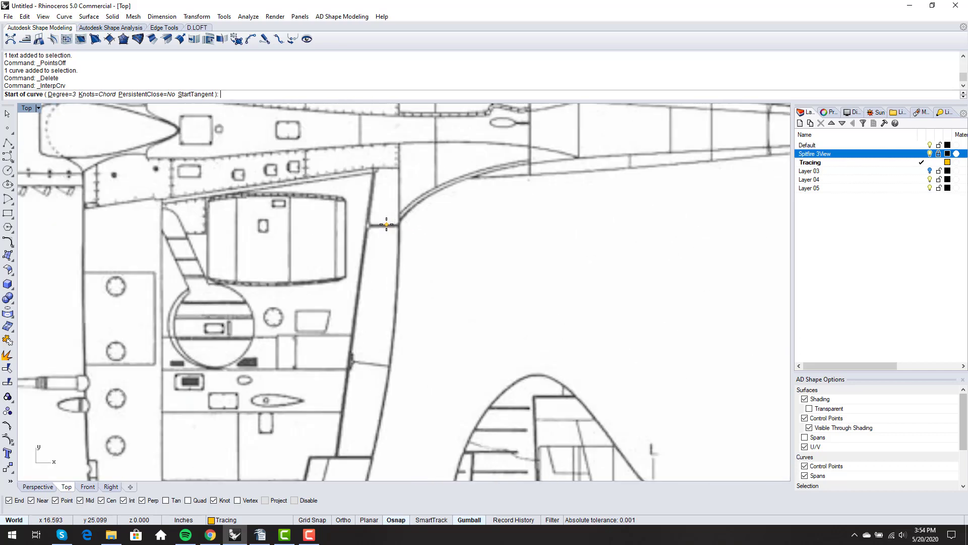
left_click(399, 170)
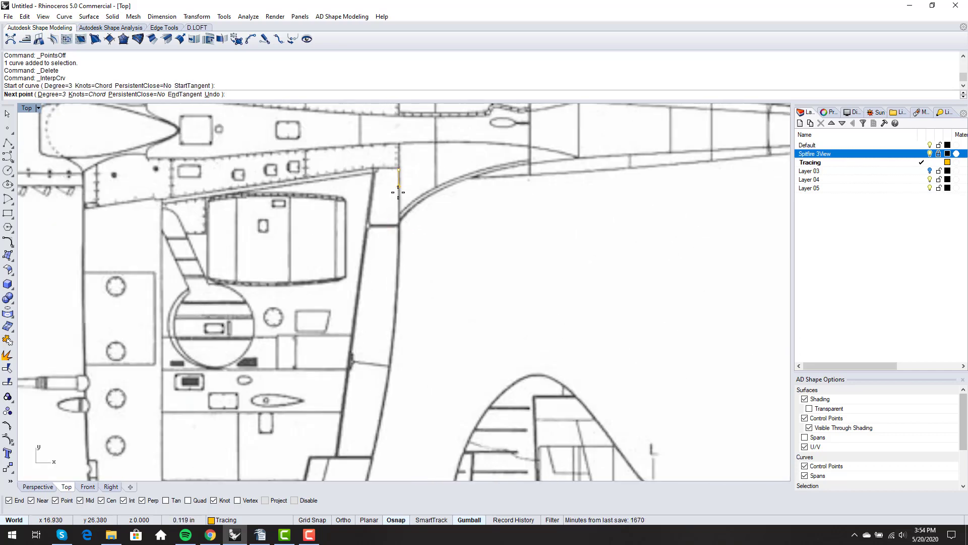
scroll(398, 276, "down", 3)
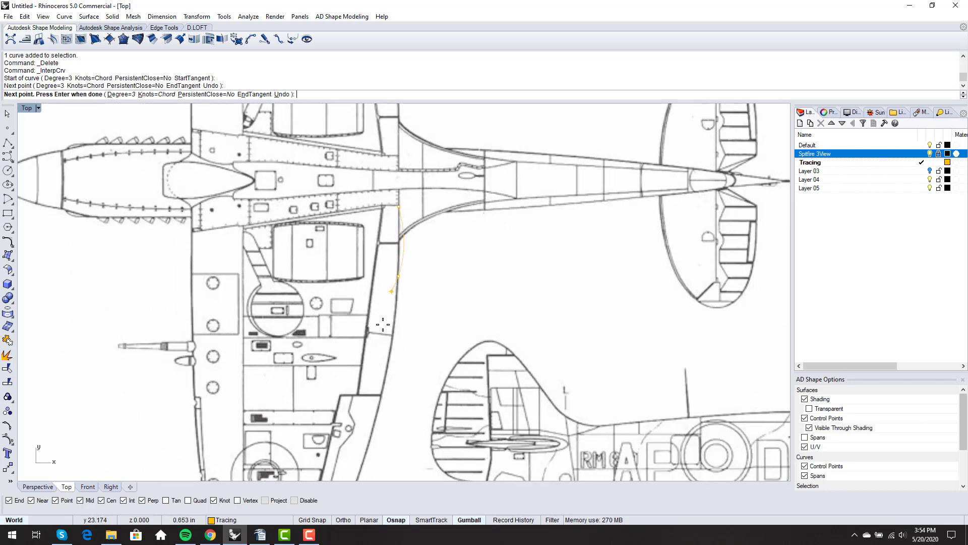
scroll(389, 328, "up", 5)
left_click(405, 324)
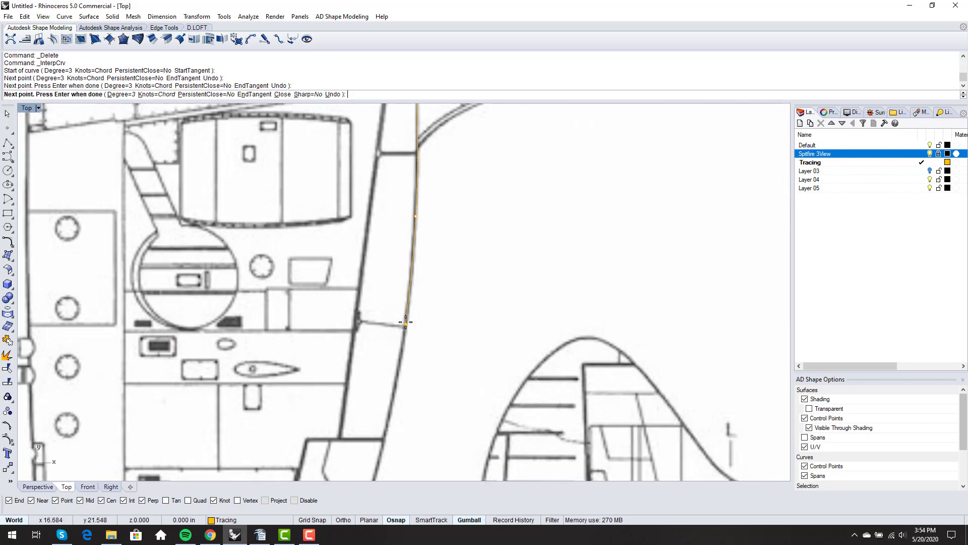
scroll(408, 353, "down", 3)
scroll(384, 372, "up", 4)
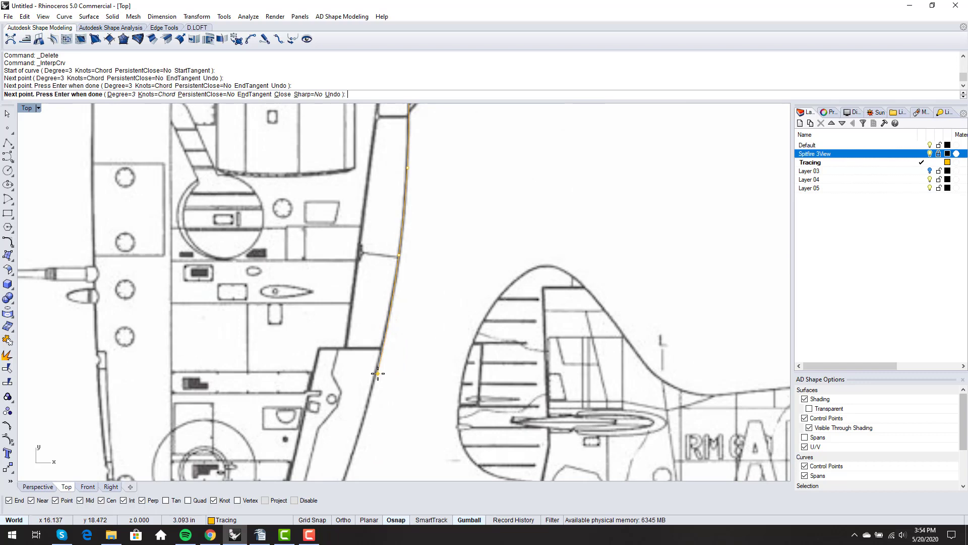
left_click(377, 373)
scroll(378, 373, "down", 3)
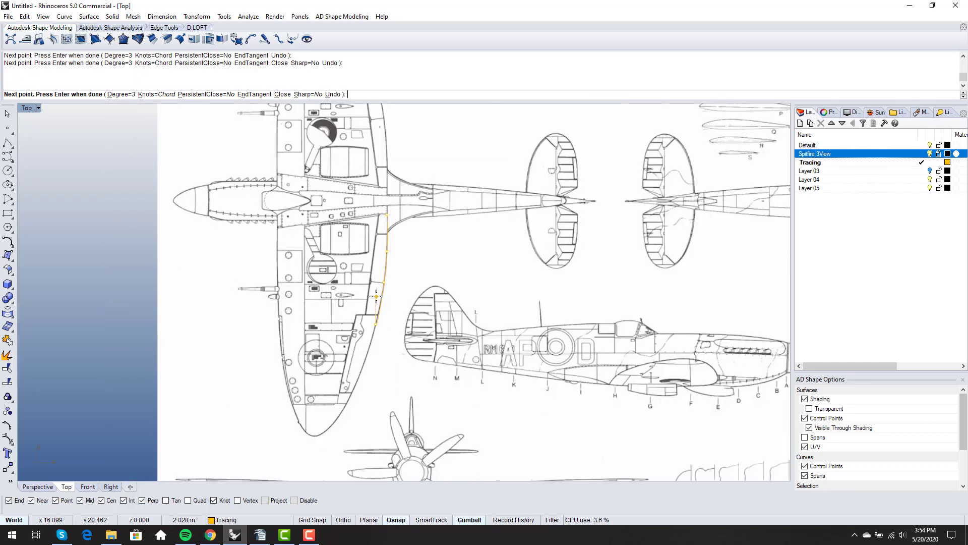
scroll(377, 296, "up", 6)
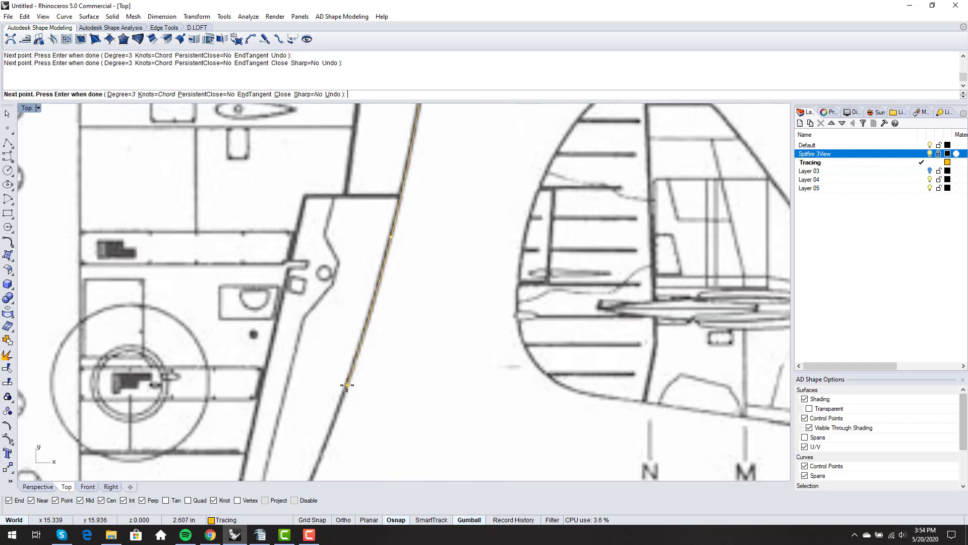
left_click(347, 384)
scroll(353, 353, "down", 3)
scroll(358, 320, "up", 2)
scroll(313, 372, "down", 2)
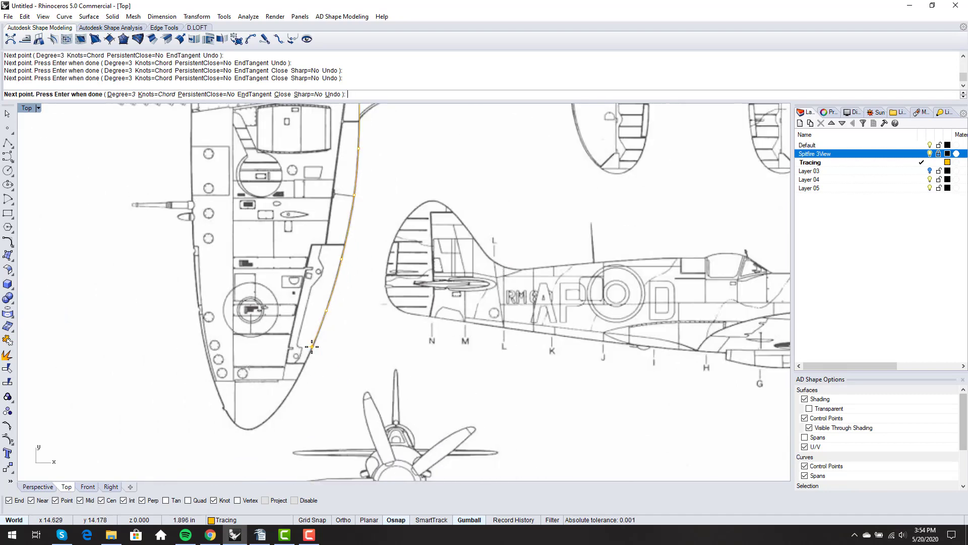
scroll(311, 345, "up", 6)
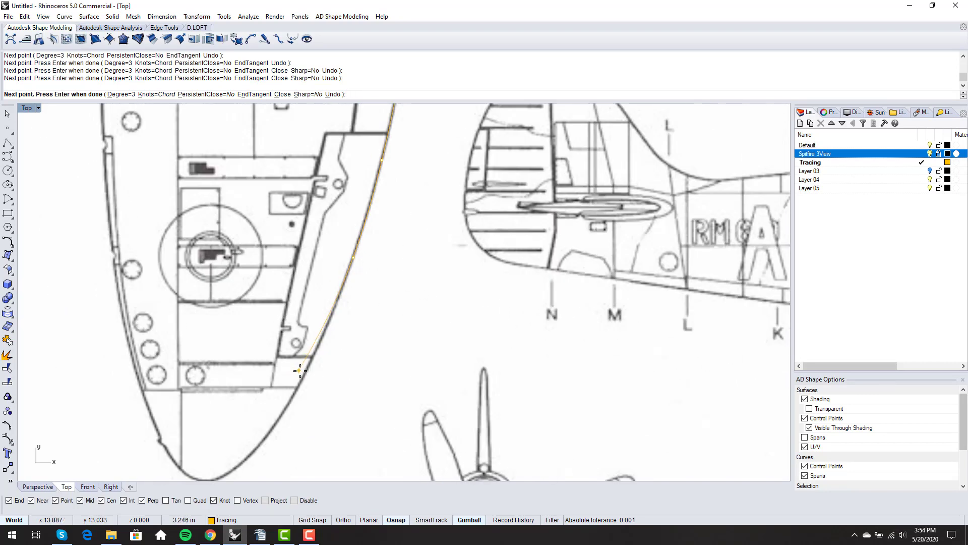
Add three more trailing-edge points to near the tip, finish the curve, and select it
left_click(316, 350)
scroll(315, 347, "down", 3)
scroll(303, 373, "up", 5)
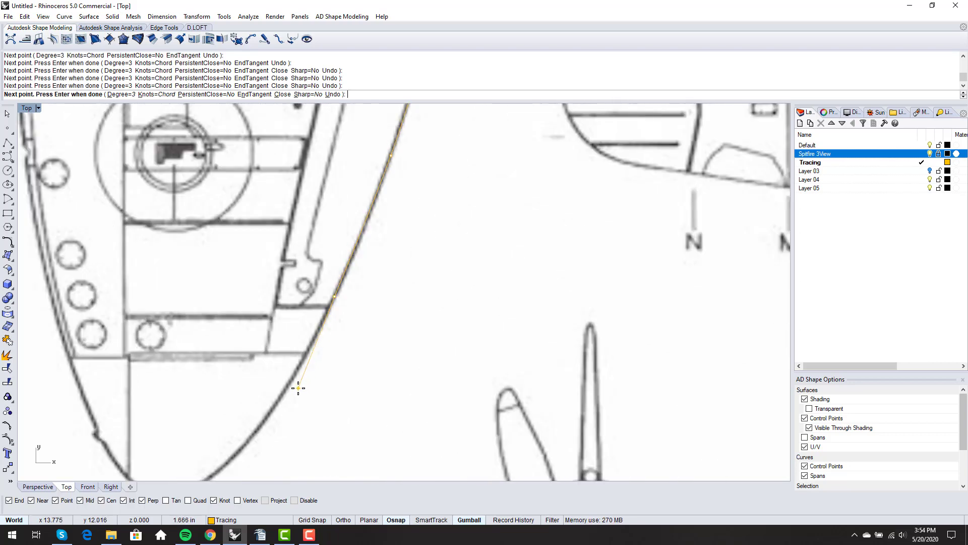
scroll(280, 368, "down", 2)
scroll(271, 393, "up", 4)
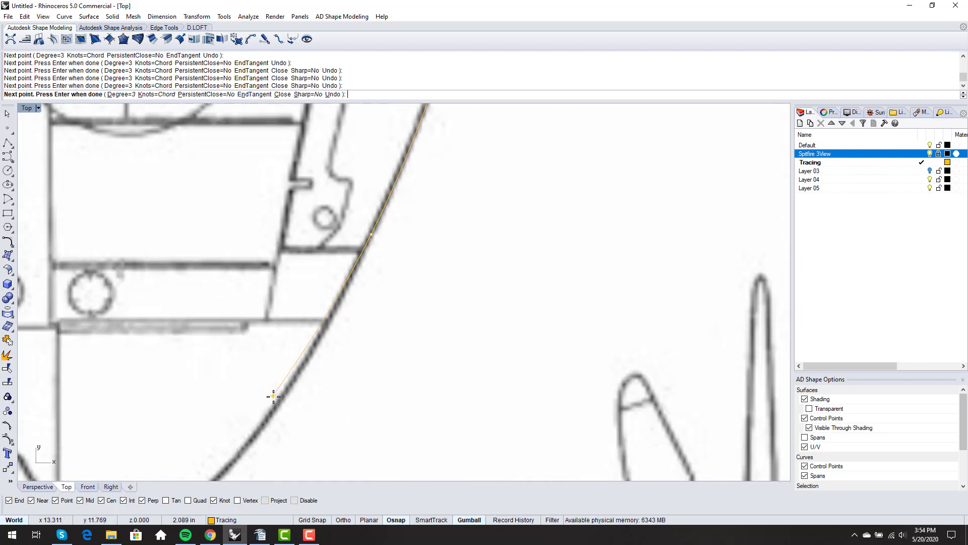
scroll(273, 406, "down", 1)
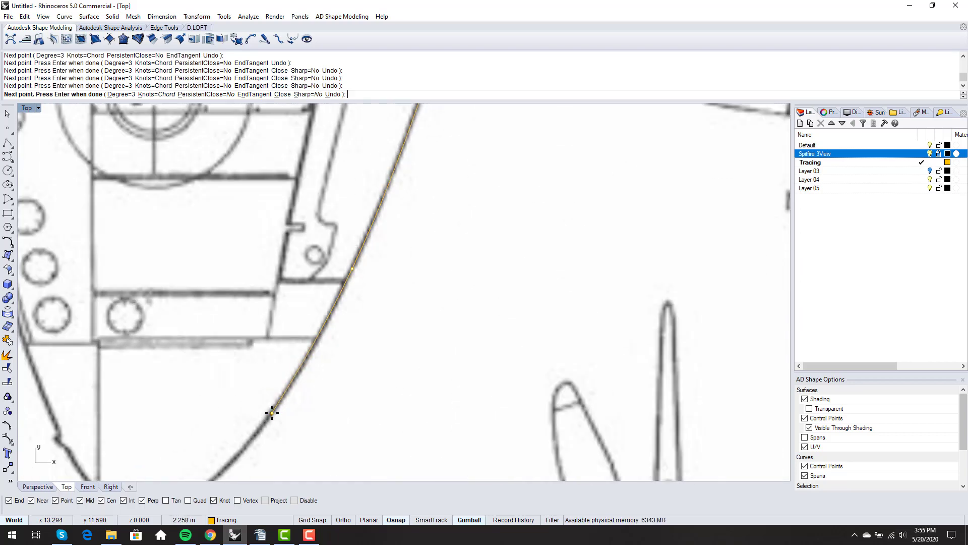
left_click(303, 364)
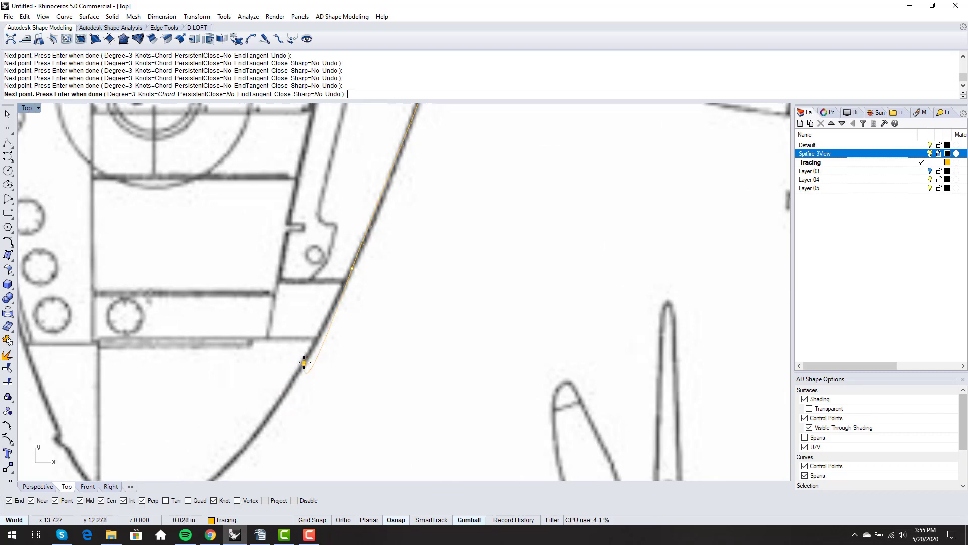
scroll(282, 398, "down", 2)
scroll(267, 407, "up", 3)
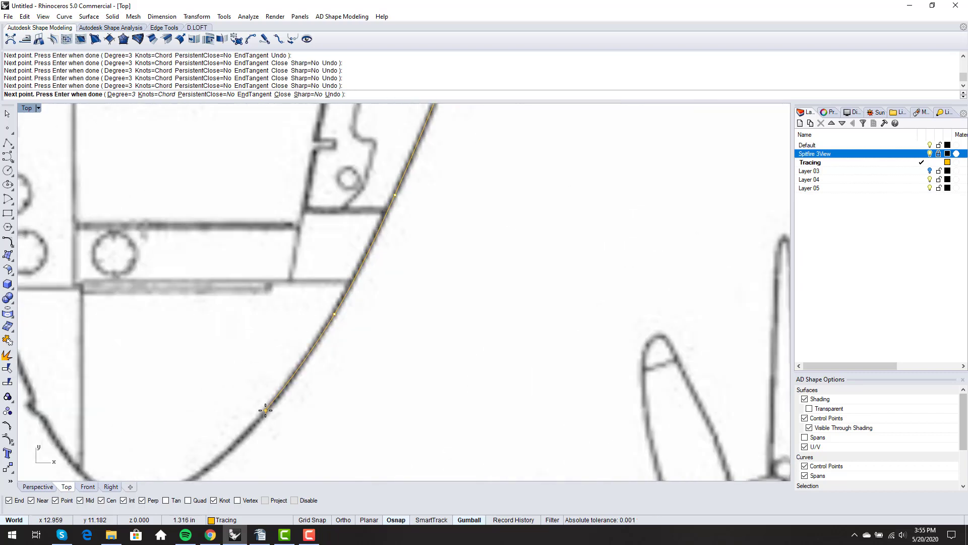
left_click(265, 410)
scroll(266, 408, "down", 3)
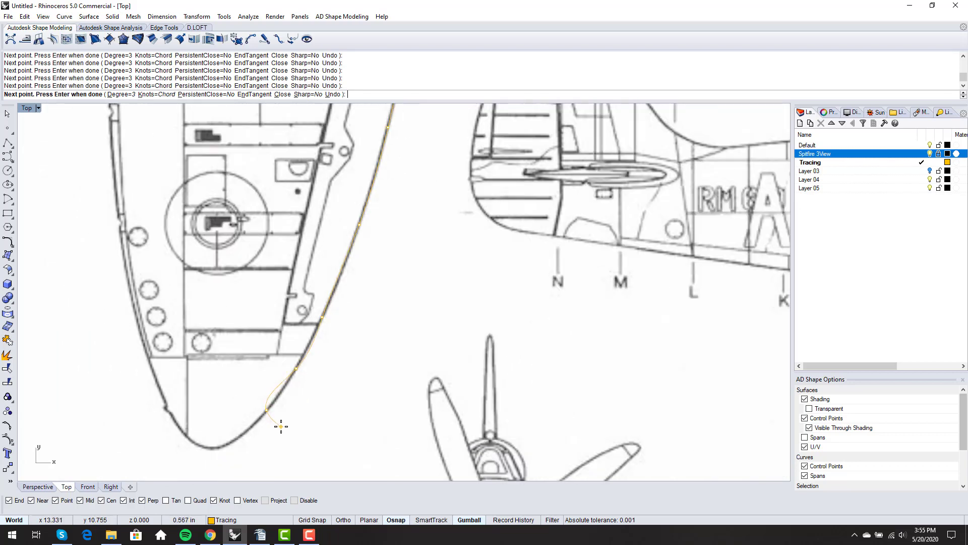
scroll(281, 427, "down", 3)
key("Return")
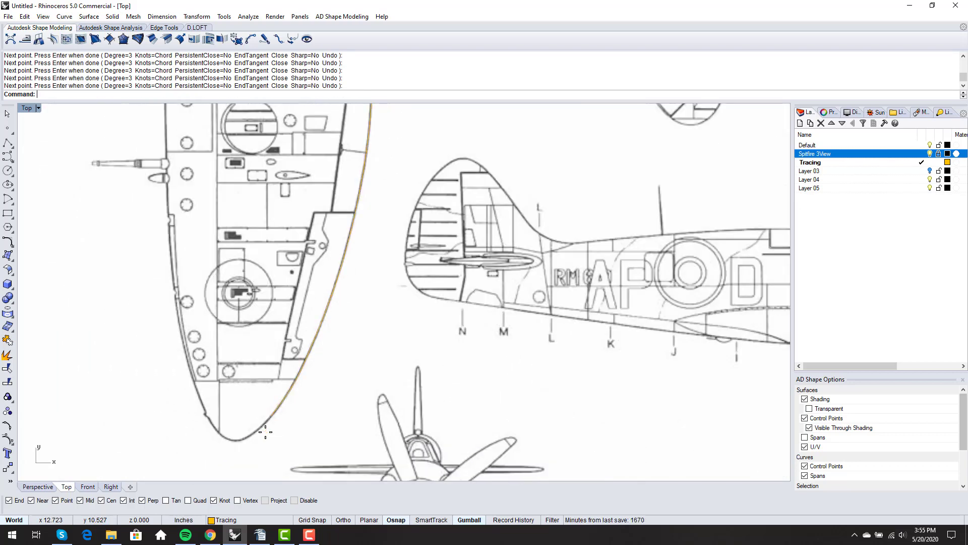
left_click(286, 408)
scroll(333, 188, "up", 4)
scroll(340, 166, "up", 3)
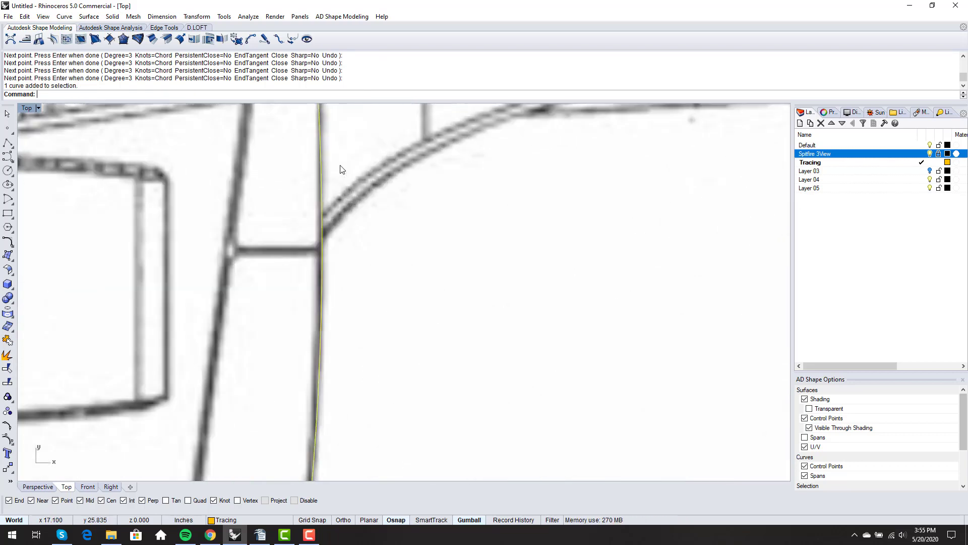
Recentre the view and turn on the traced curve's control points with F10
scroll(340, 164, "down", 1)
scroll(340, 165, "down", 5)
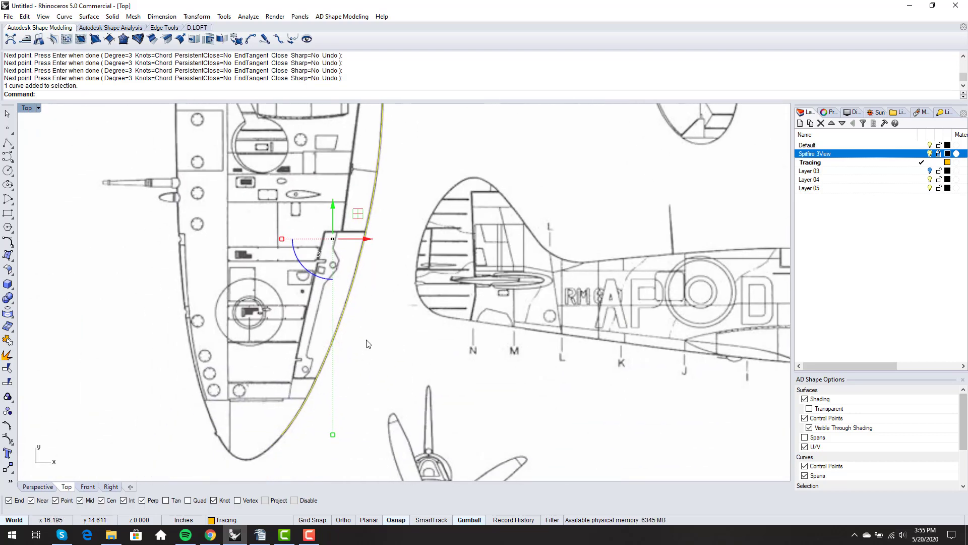
right_click_drag(376, 301, 373, 329)
key("F10")
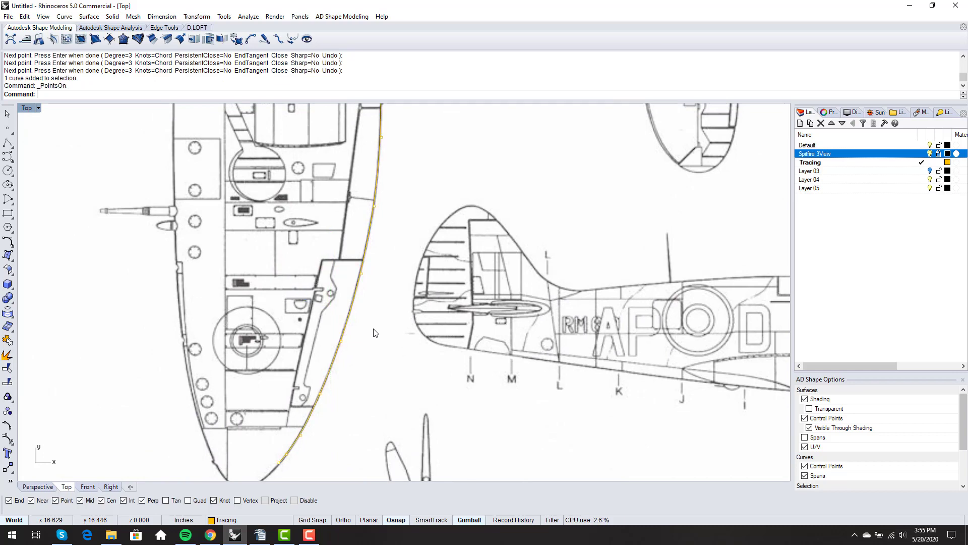
scroll(374, 332, "down", 3)
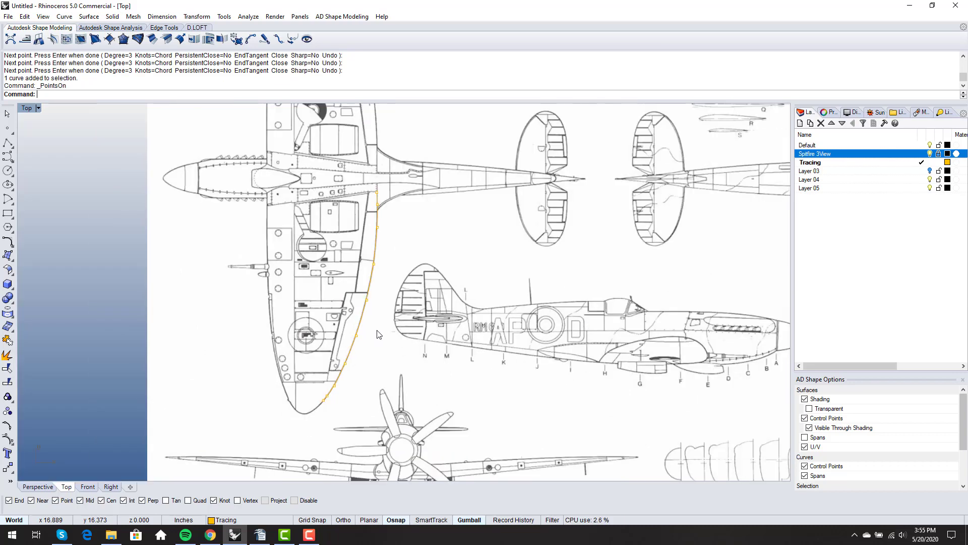
Hide the Spitfire 3View layer, window-select and deselect the curve's points, then show the blueprint again
left_click(930, 153)
left_click_drag(233, 149, 419, 425)
key("Escape")
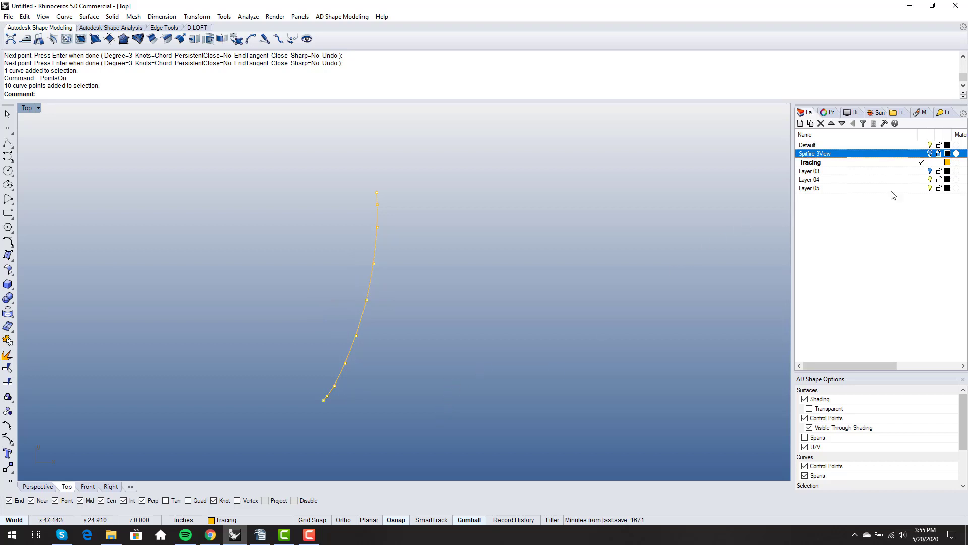
left_click(929, 153)
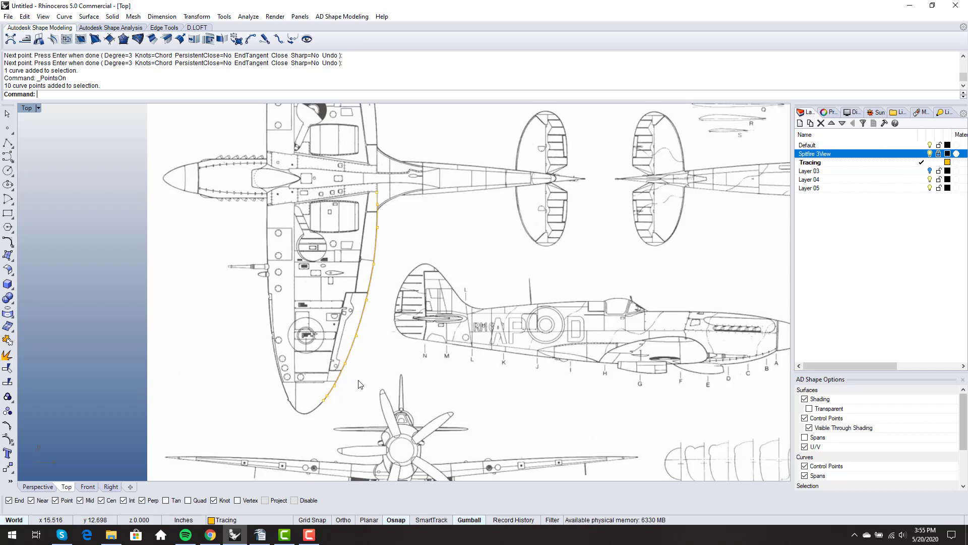
Hide the blueprint and show the traced curve's curvature graph at scale 111
left_click(930, 154)
type("CurvatureGraph")
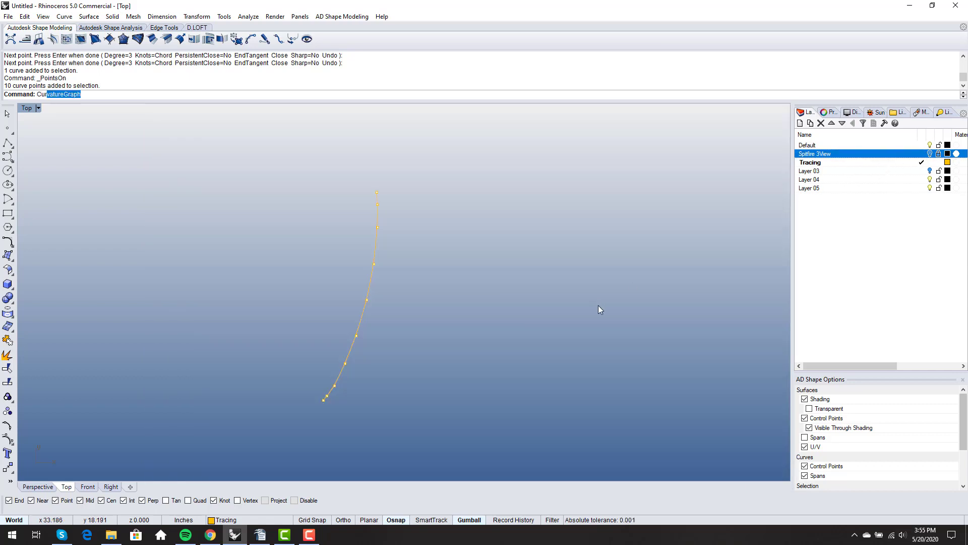
key("Return")
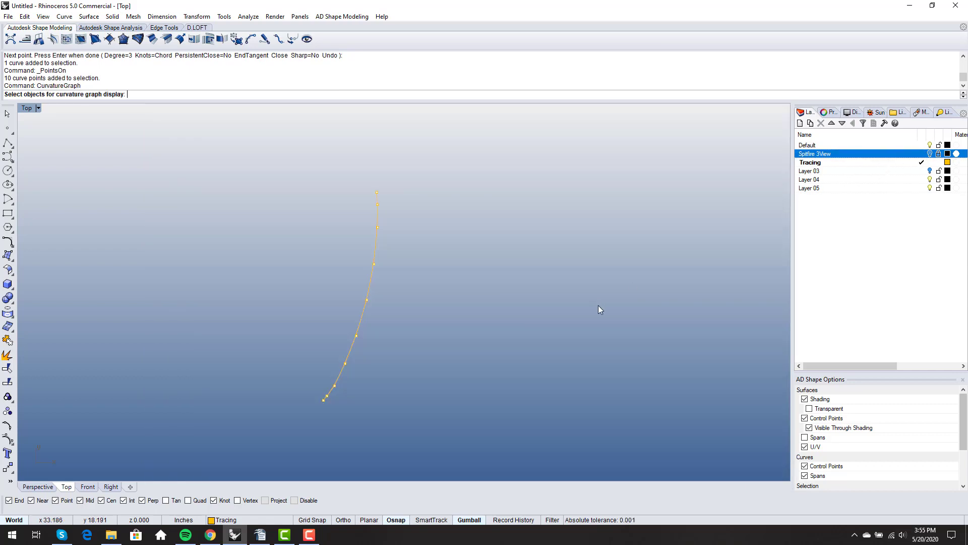
left_click(356, 359)
key("Return")
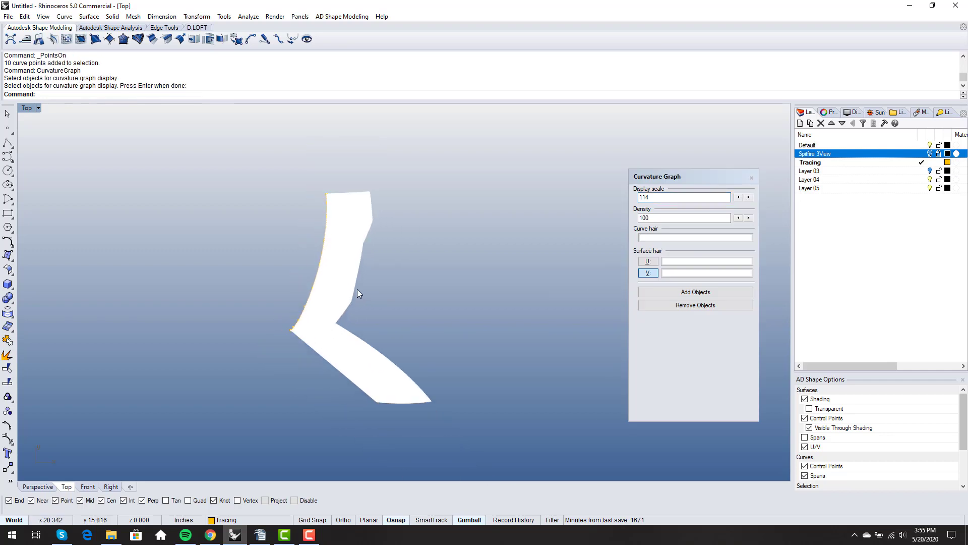
left_click(737, 198)
left_click(737, 198)
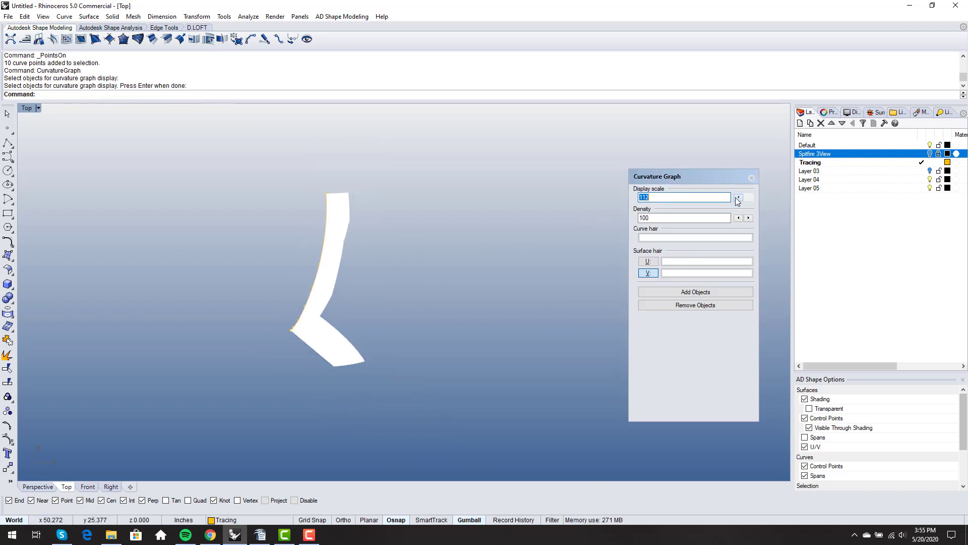
left_click(737, 198)
Select a control point and drag it slightly with the gumball to smooth the curvature
scroll(347, 319, "up", 6)
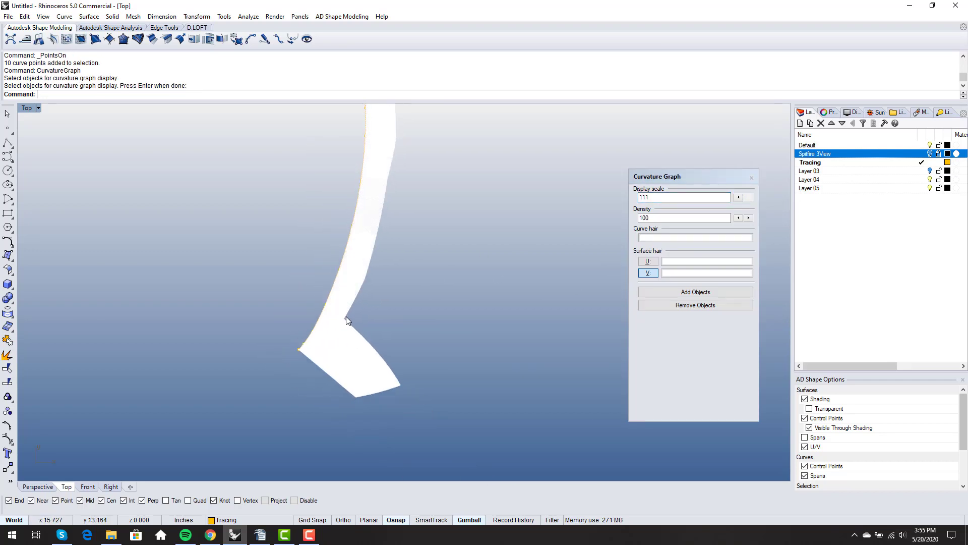
scroll(346, 316, "down", 2)
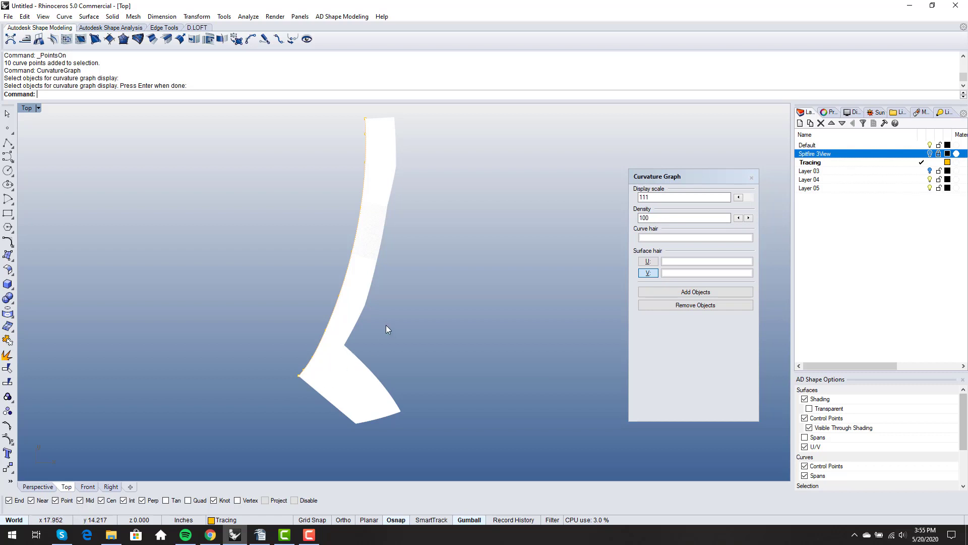
right_click_drag(385, 325, 377, 341)
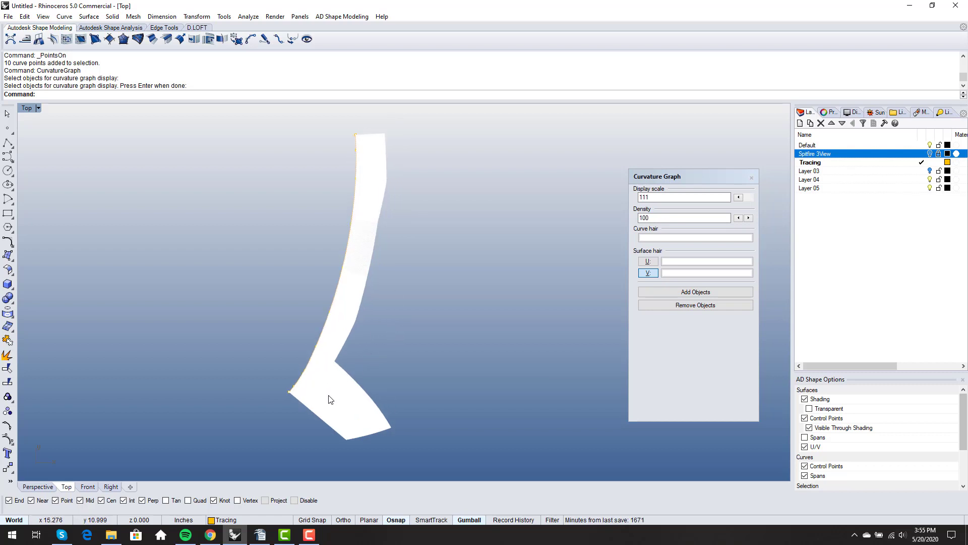
scroll(335, 361, "up", 5)
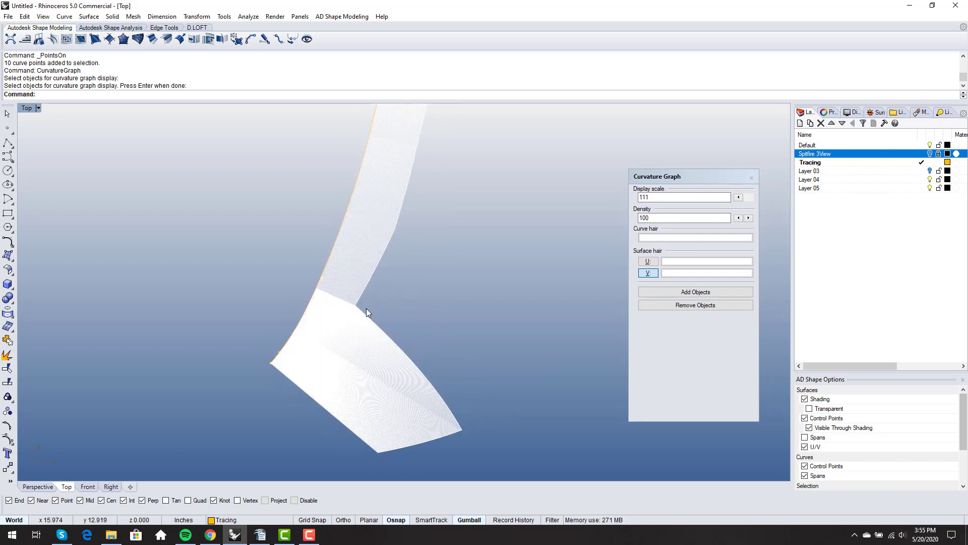
scroll(288, 353, "up", 4)
scroll(276, 347, "down", 3)
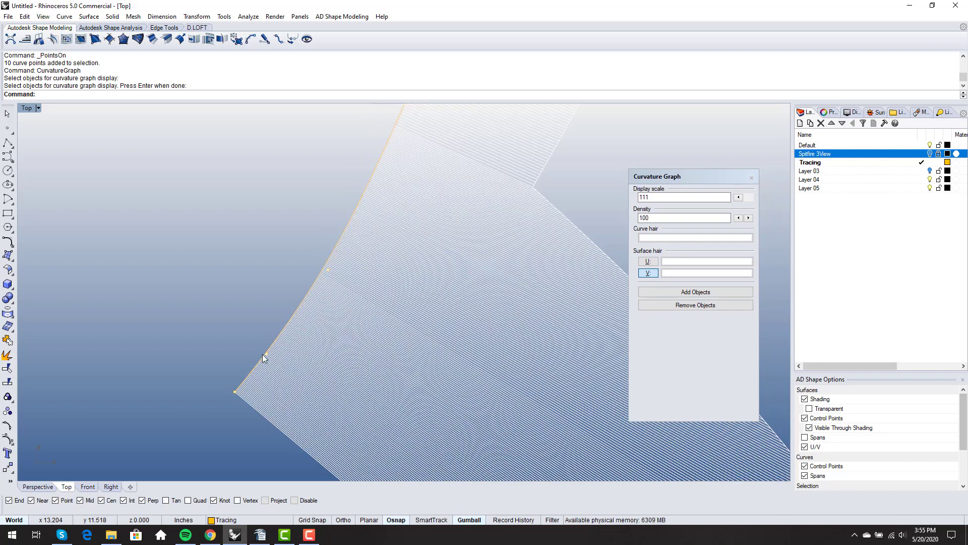
scroll(282, 333, "up", 3)
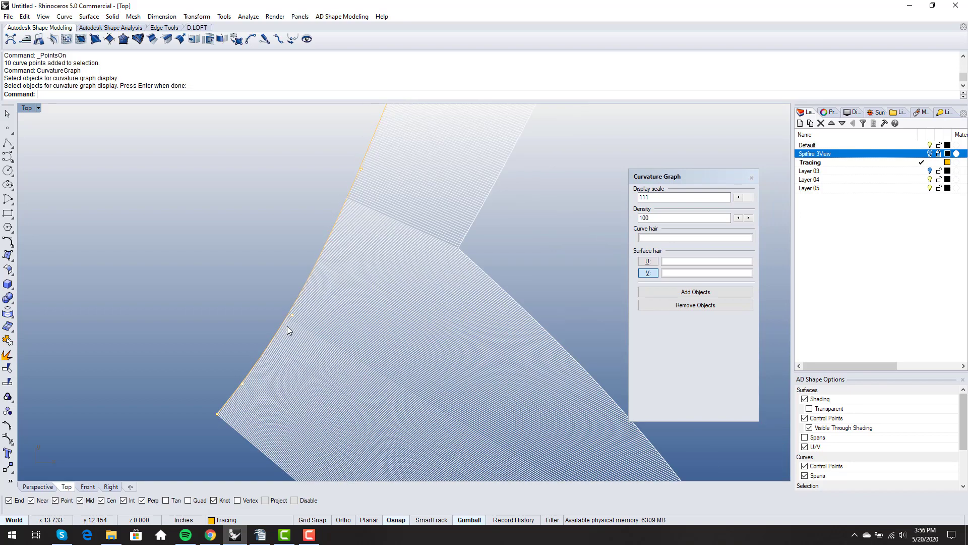
left_click(292, 317)
scroll(271, 297, "down", 2)
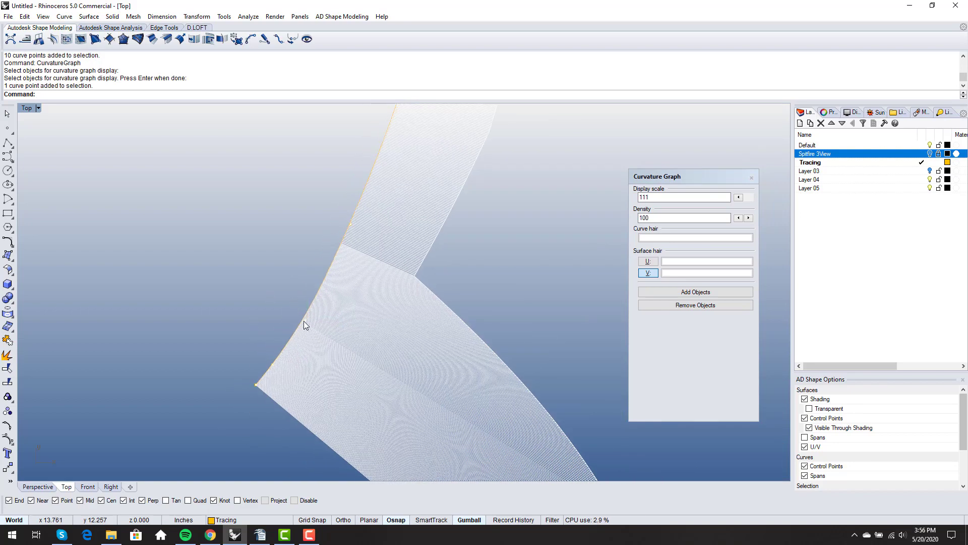
left_click(305, 320)
left_click_drag(341, 321, 337, 319)
Deselect the point, inspect the full curvature graph, and close the Curvature Graph panel
left_click(260, 287)
scroll(294, 325, "down", 5)
mouse_move(317, 313)
right_mouse_down()
mouse_move(343, 278)
mouse_move(348, 304)
right_mouse_up()
scroll(352, 276, "down", 4)
scroll(345, 304, "up", 6)
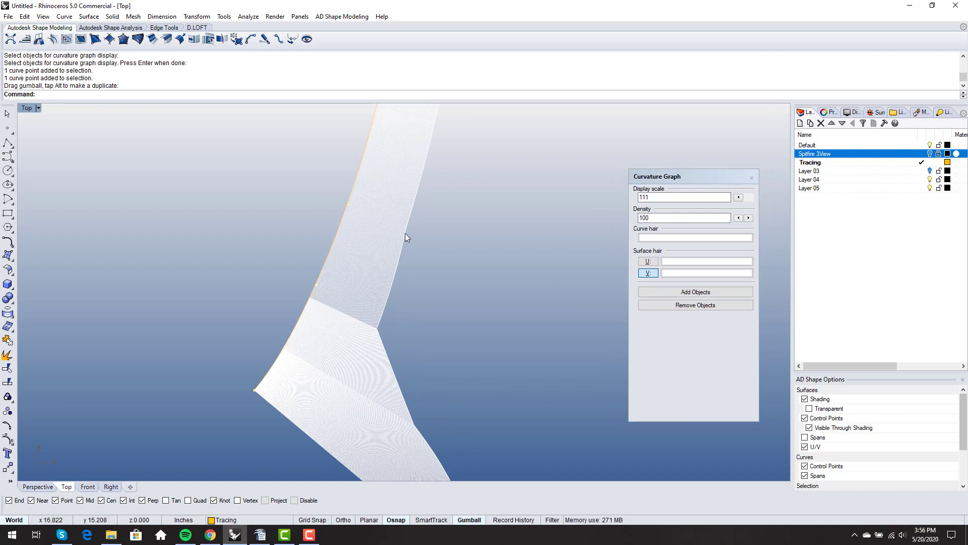
scroll(381, 329, "down", 4)
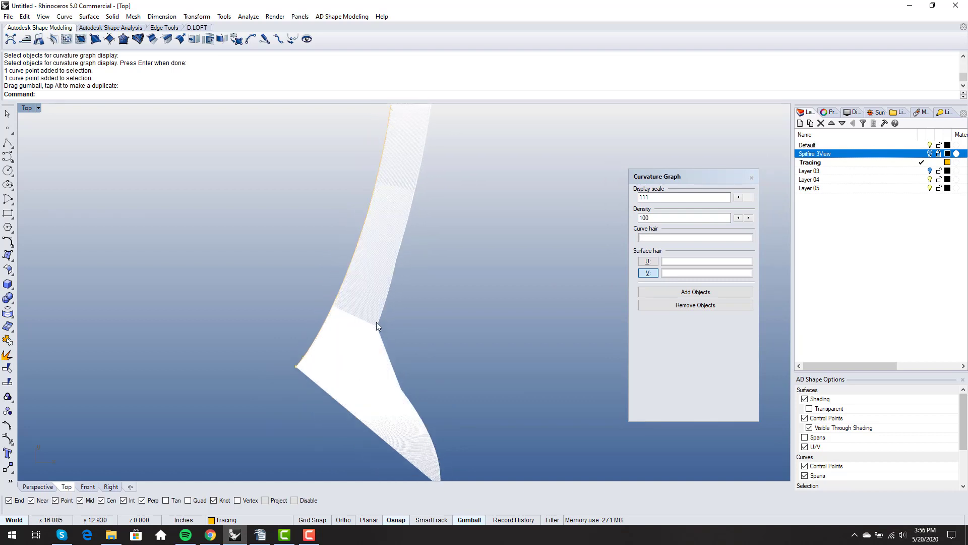
scroll(380, 333, "down", 4)
right_click_drag(427, 182, 403, 276)
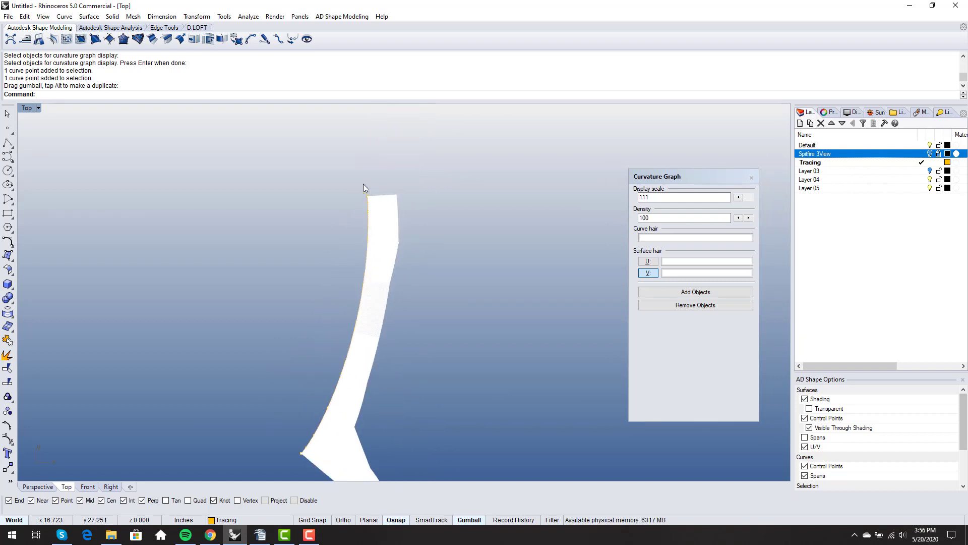
right_click_drag(280, 274, 320, 218)
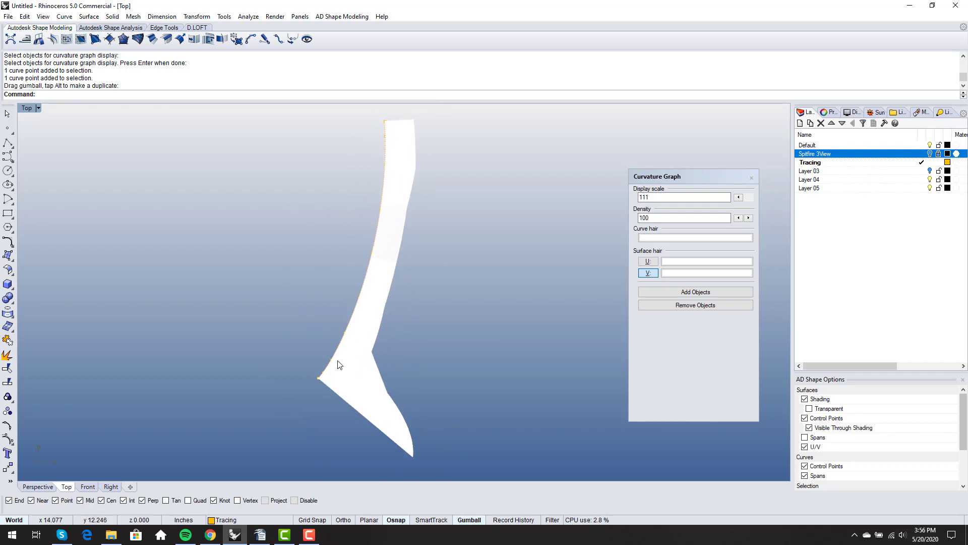
scroll(343, 335, "up", 2)
scroll(346, 332, "down", 4)
scroll(371, 274, "up", 6)
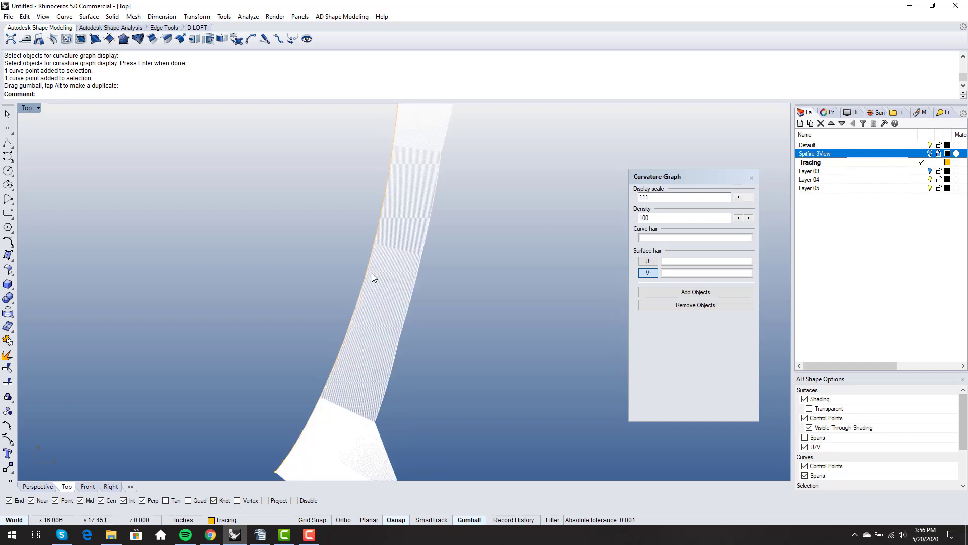
scroll(371, 273, "down", 4)
scroll(359, 291, "up", 4)
scroll(359, 291, "down", 4)
mouse_move(409, 296)
right_mouse_down()
mouse_move(412, 284)
mouse_move(400, 288)
right_mouse_up()
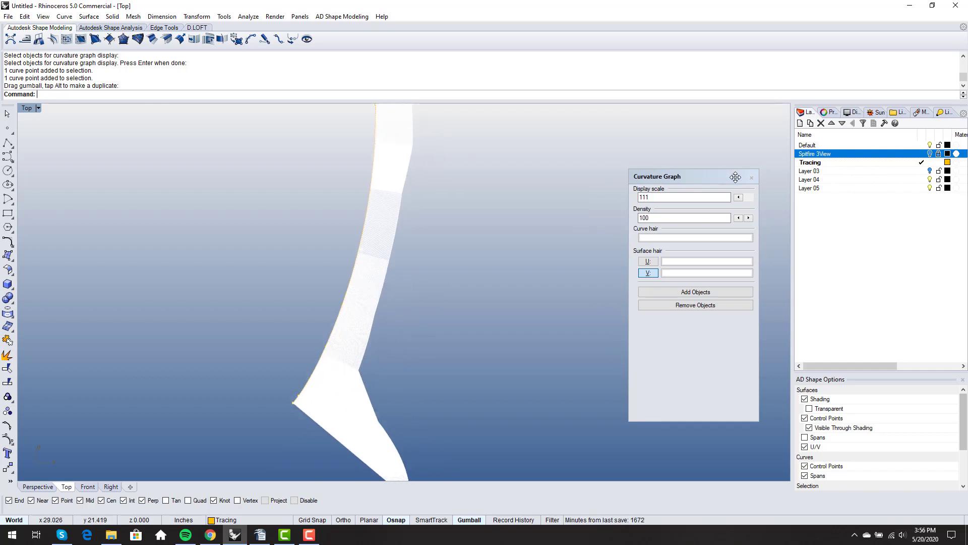
scroll(494, 304, "down", 2)
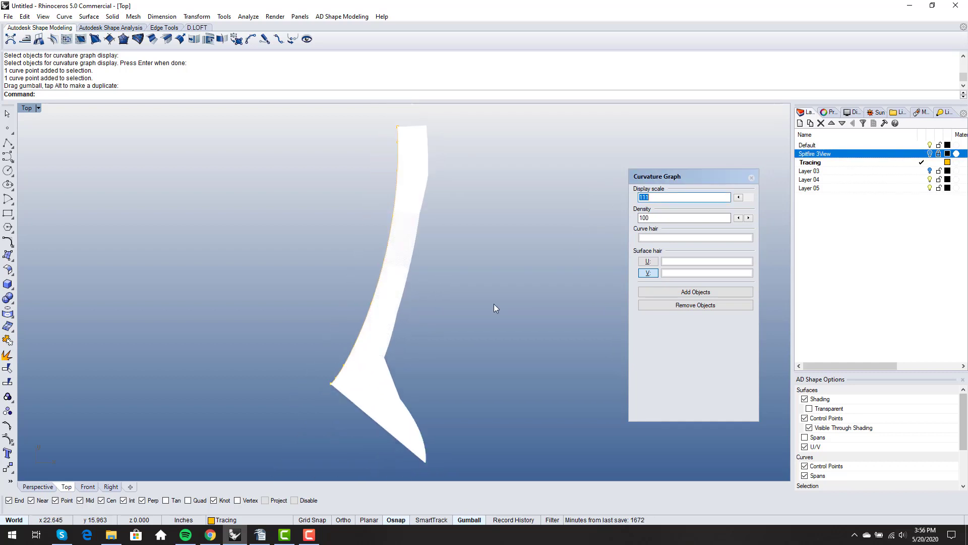
scroll(309, 262, "up", 1)
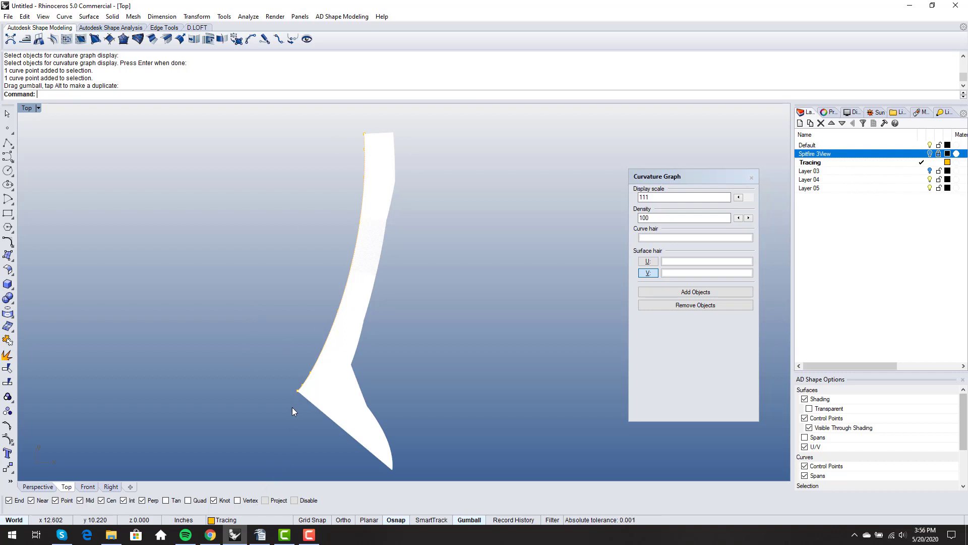
left_click(752, 178)
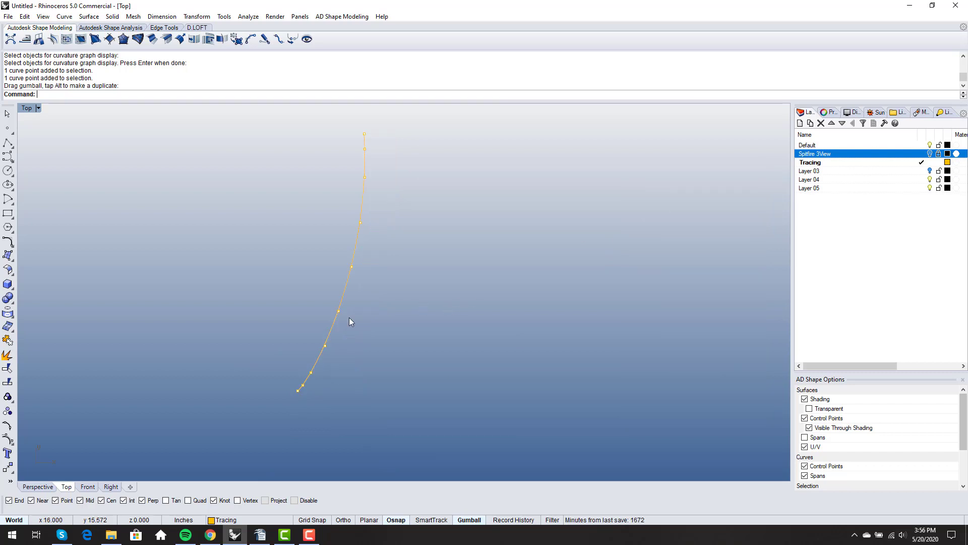
Delete the traced curve, show the blueprint again, and zoom to the wing-fuselage junction
key("Escape")
left_click(332, 322)
key("Delete")
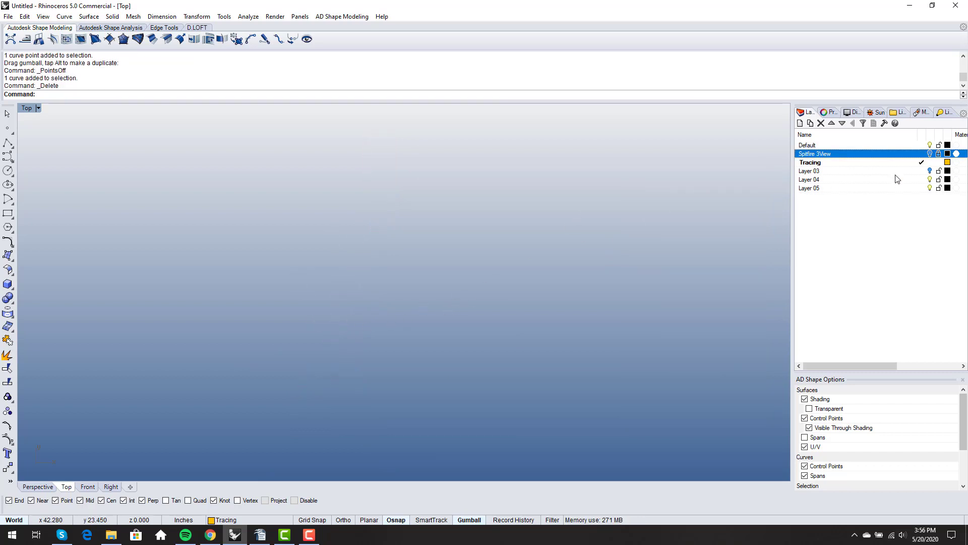
left_click(930, 153)
right_click_drag(301, 312, 313, 345)
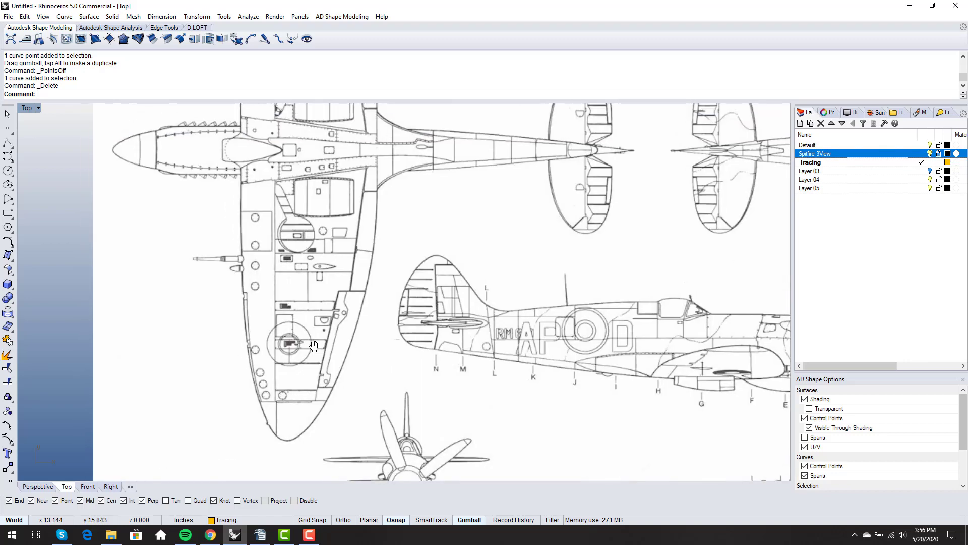
scroll(380, 163, "up", 4)
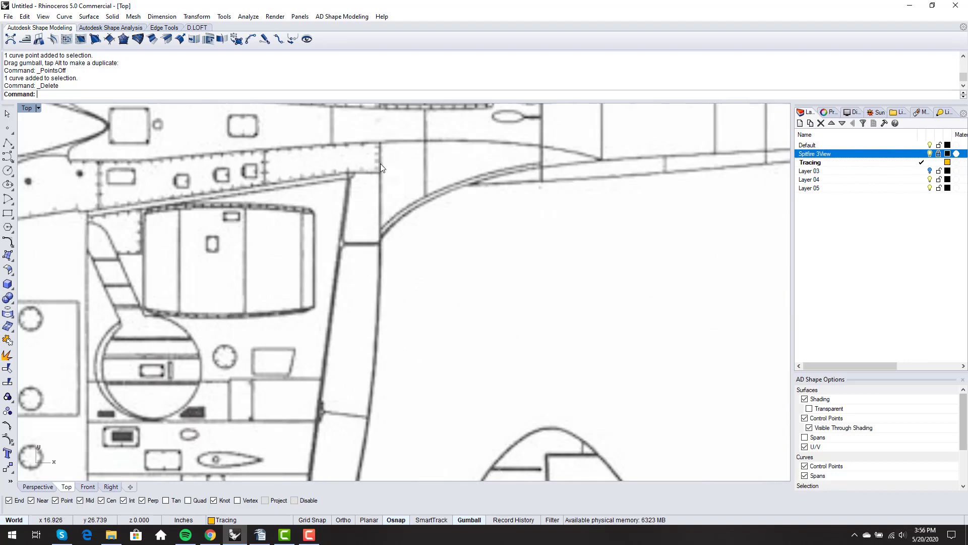
right_click_drag(380, 164, 378, 198)
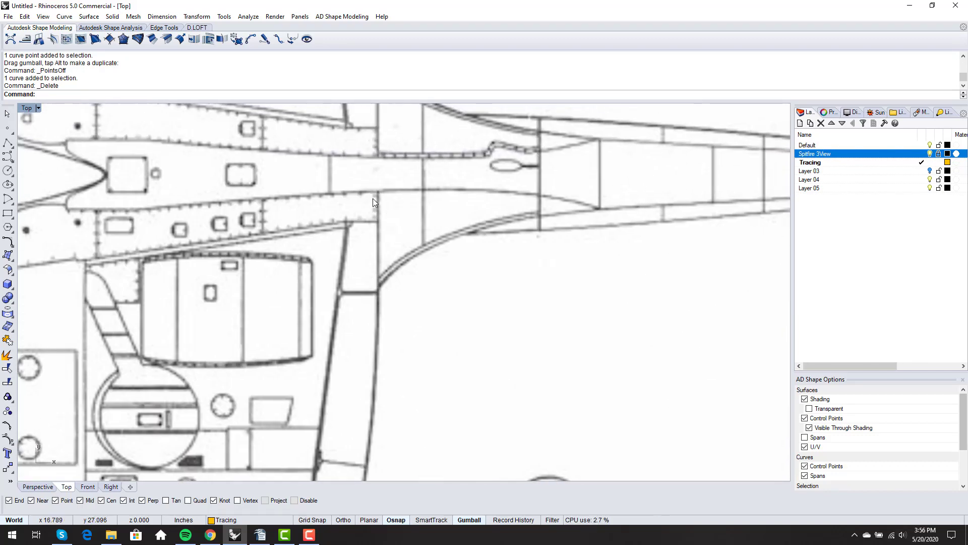
scroll(386, 238, "down", 2)
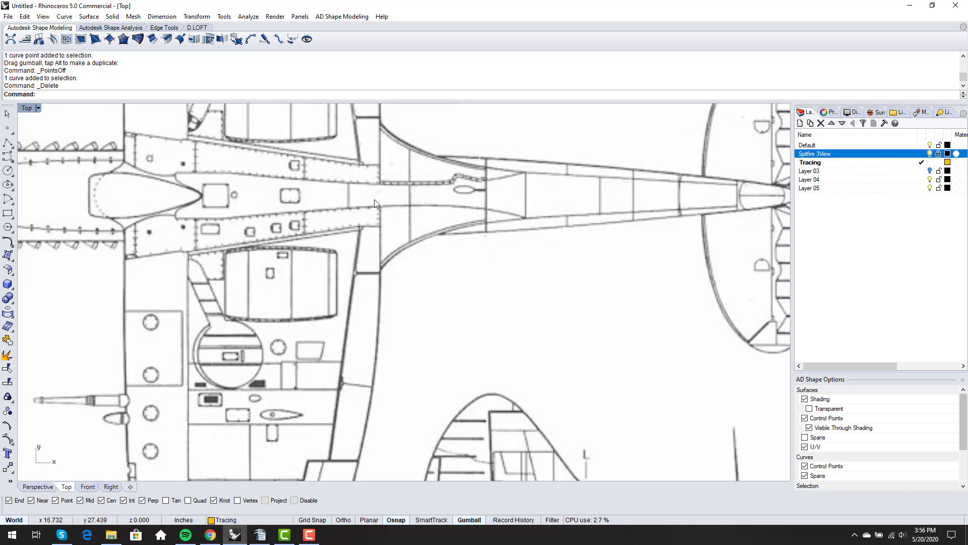
scroll(378, 203, "down", 4)
right_click_drag(234, 282, 281, 265)
scroll(465, 157, "up", 6)
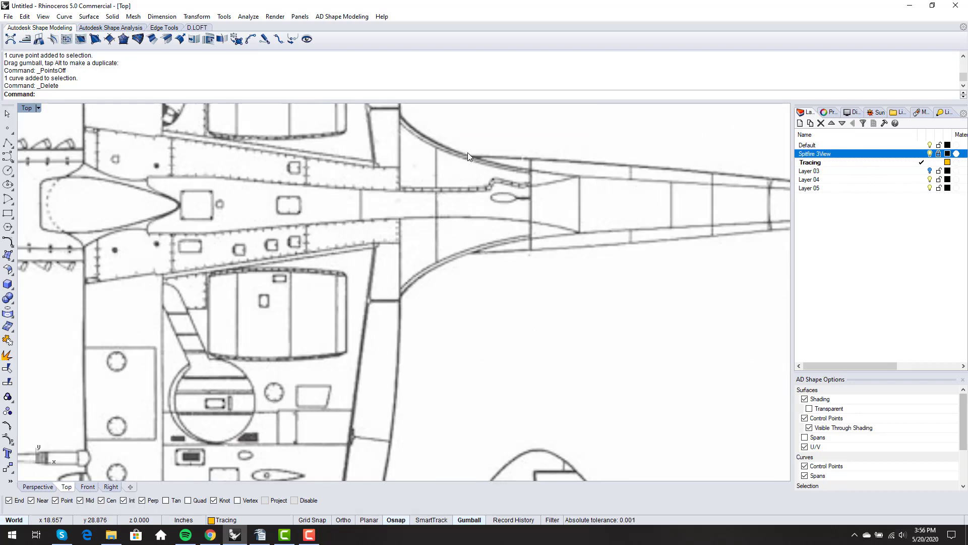
scroll(419, 220, "up", 4)
Draw an Ortho-constrained vertical line from the wing-fuselage junction down along the wing root
type("l")
key("Return")
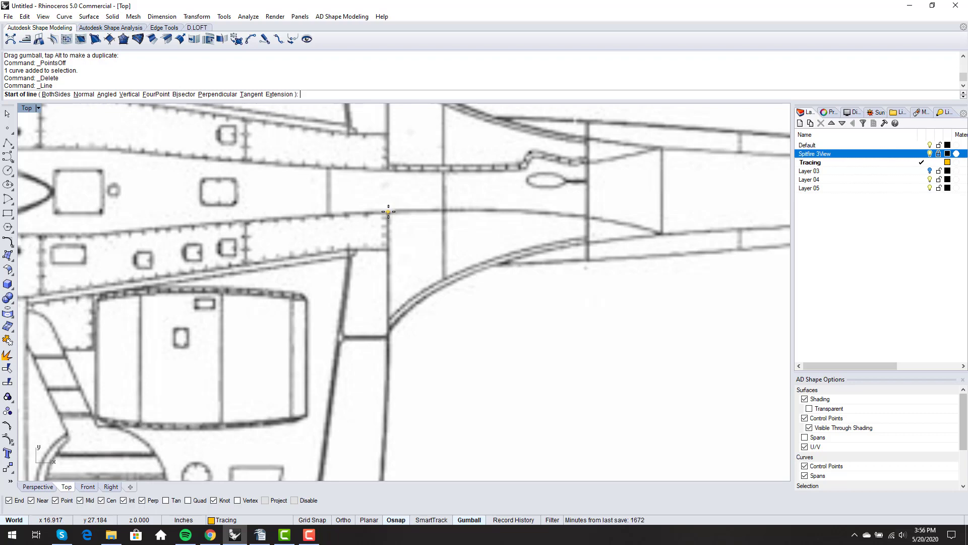
left_click(388, 211)
scroll(388, 214, "down", 4)
scroll(400, 342, "up", 2)
key("F8")
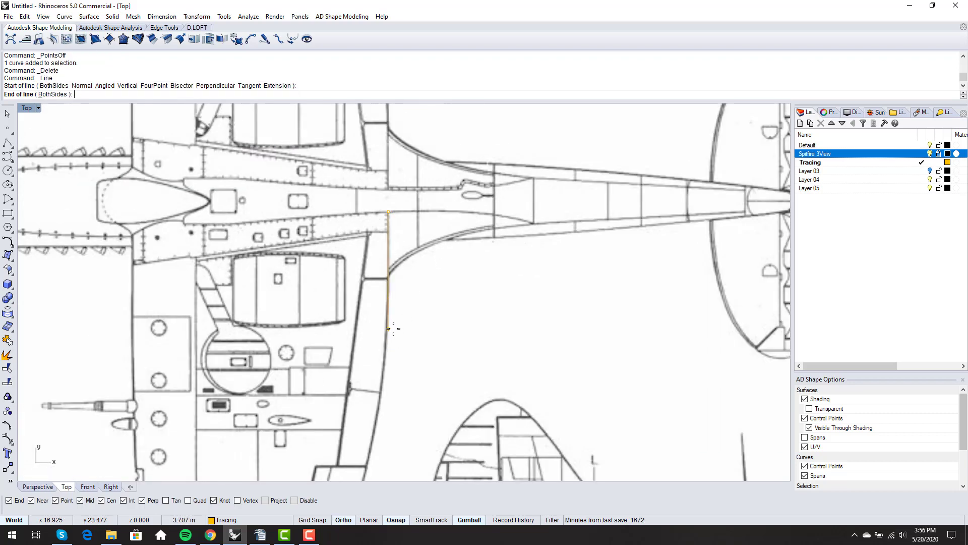
scroll(390, 289, "up", 3)
scroll(392, 268, "down", 4)
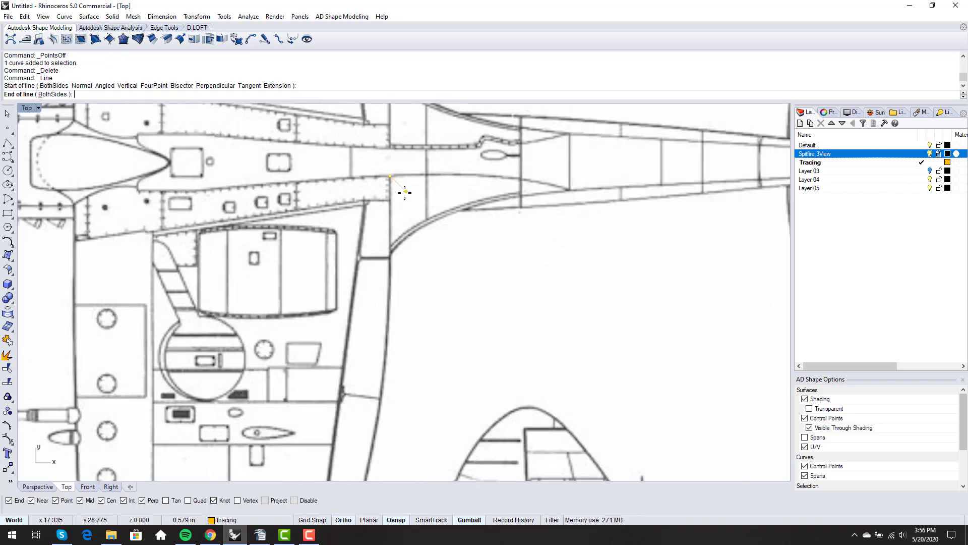
scroll(403, 192, "up", 2)
scroll(403, 193, "down", 2)
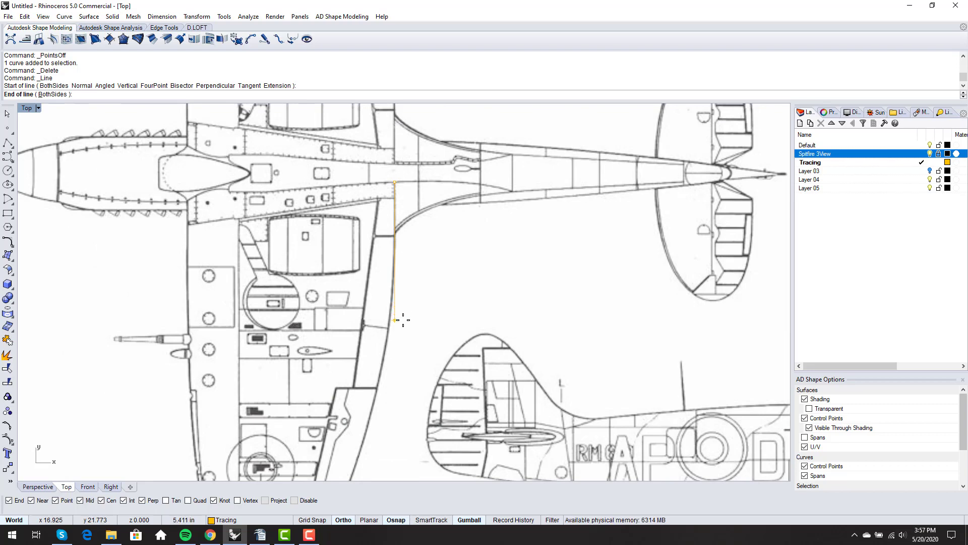
left_click(403, 320)
scroll(400, 247, "up", 2)
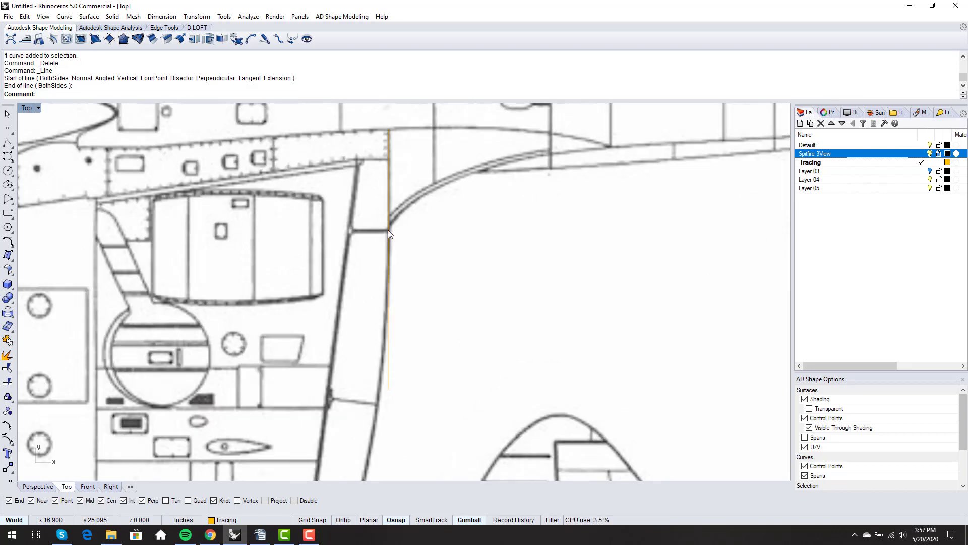
scroll(386, 231, "down", 1)
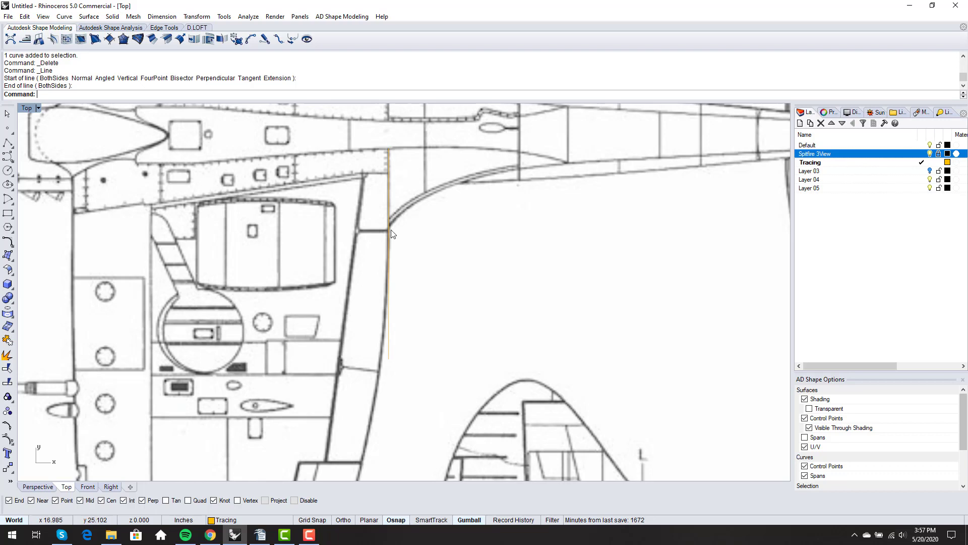
scroll(362, 336, "down", 3)
right_click_drag(362, 336, 368, 256)
scroll(367, 256, "down", 1)
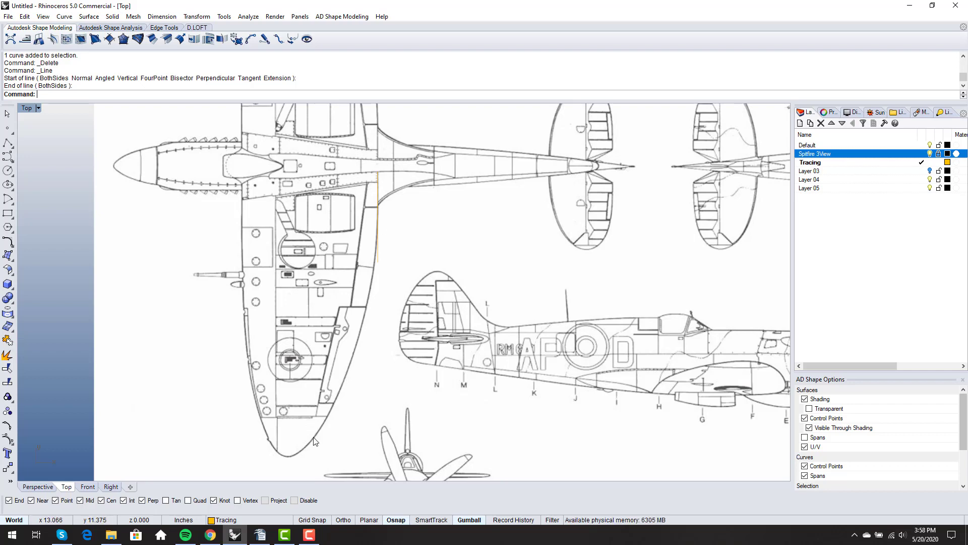
Draw a new line from a Near point on the vertical line to the wing-tip outline
scroll(311, 444, "up", 3)
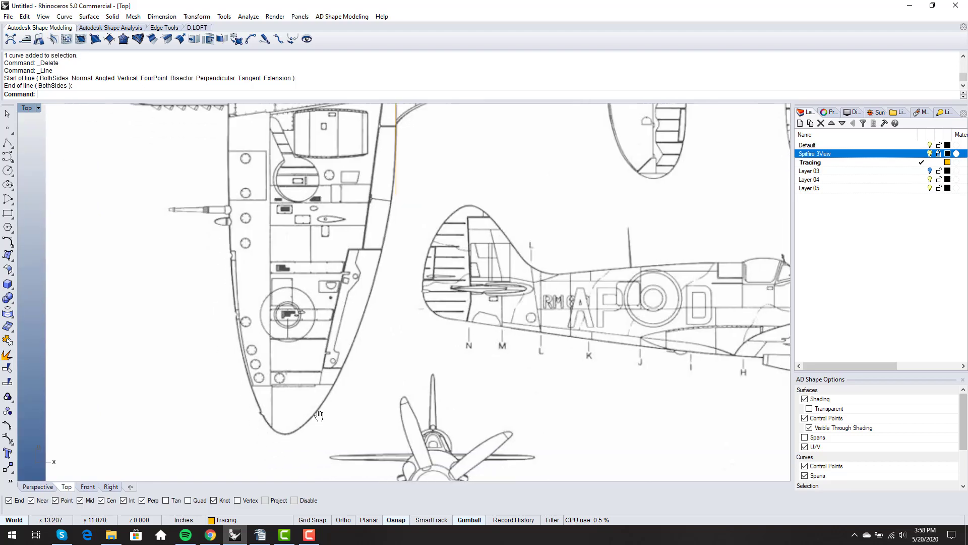
scroll(398, 152, "up", 5)
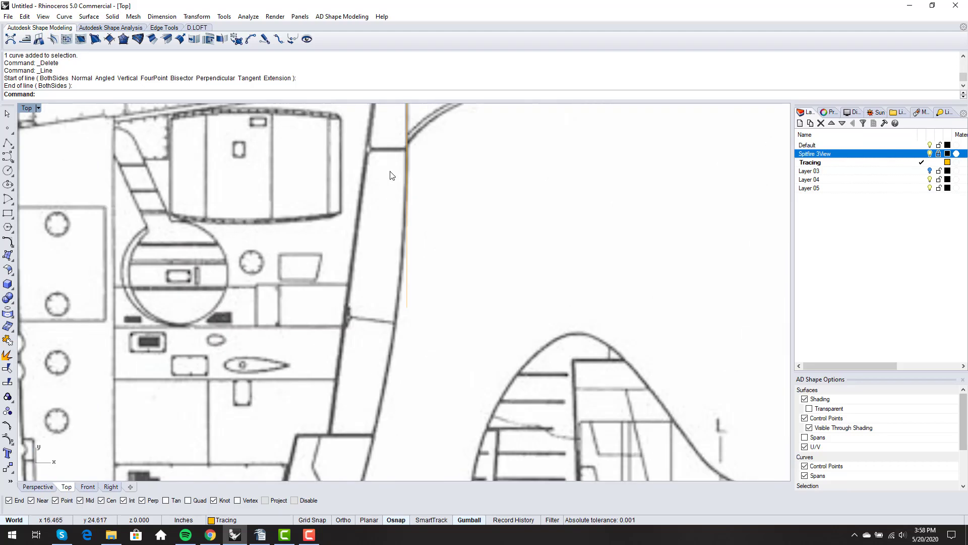
key("Return")
scroll(410, 143, "up", 4)
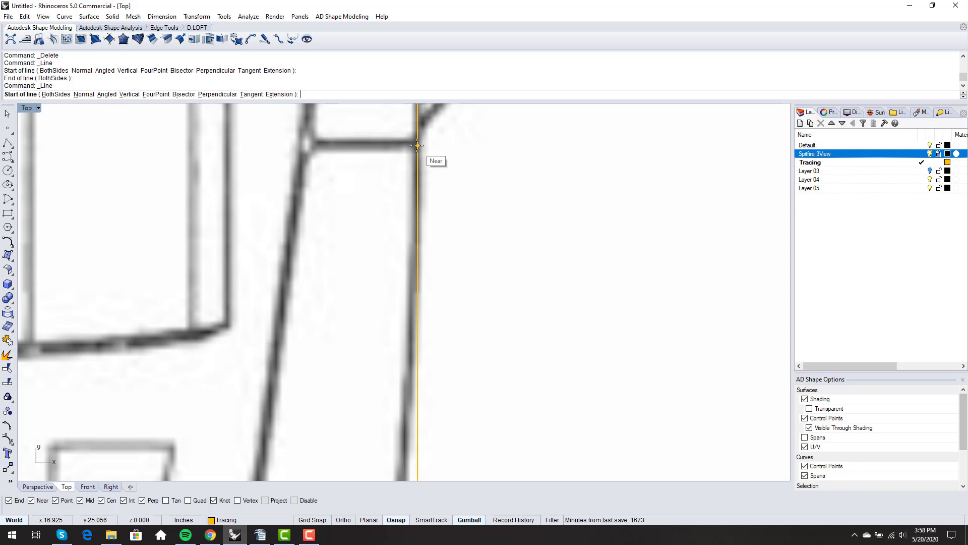
left_click(417, 145)
scroll(417, 145, "down", 6)
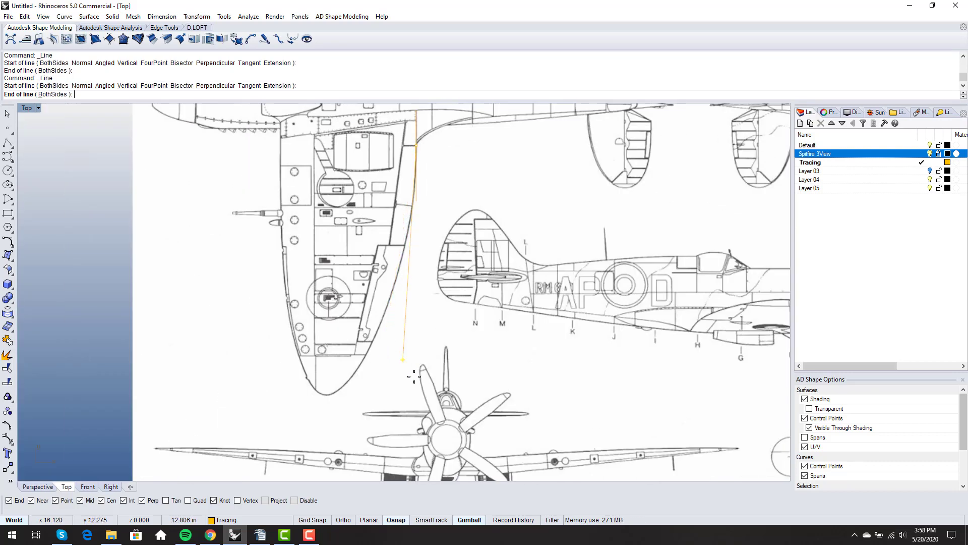
scroll(408, 363, "up", 6)
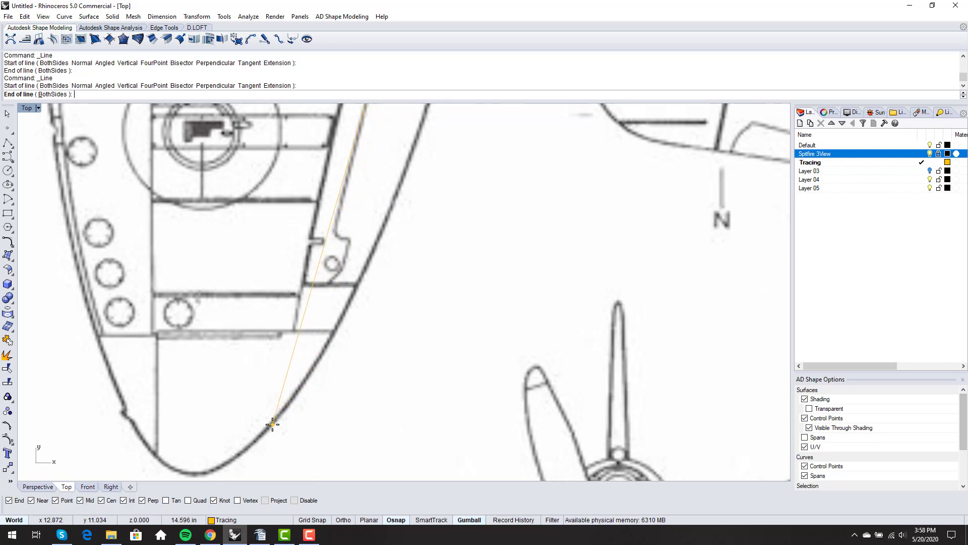
left_click(273, 423)
scroll(277, 426, "down", 2)
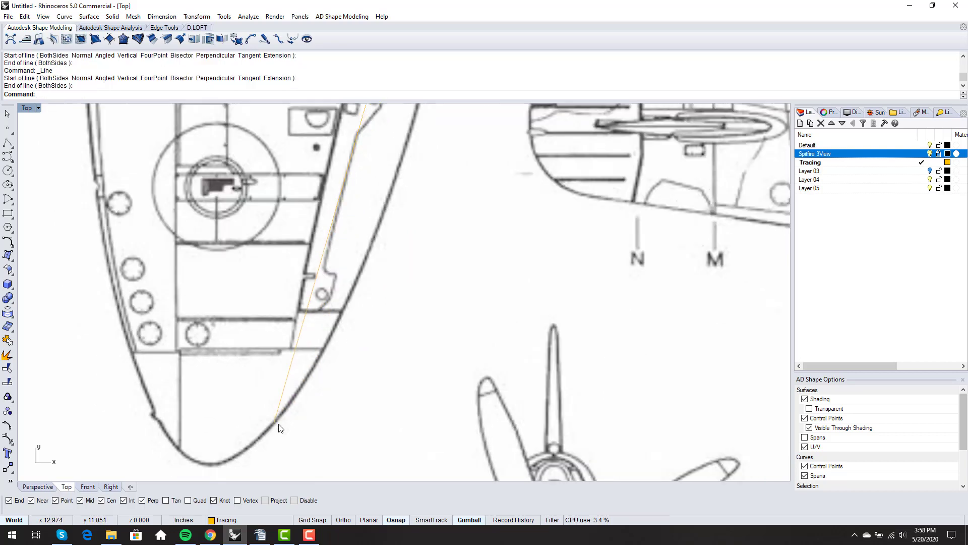
scroll(281, 428, "down", 2)
Delete the old vertical root line, keeping the new diagonal line
left_click(281, 426)
scroll(280, 426, "up", 2)
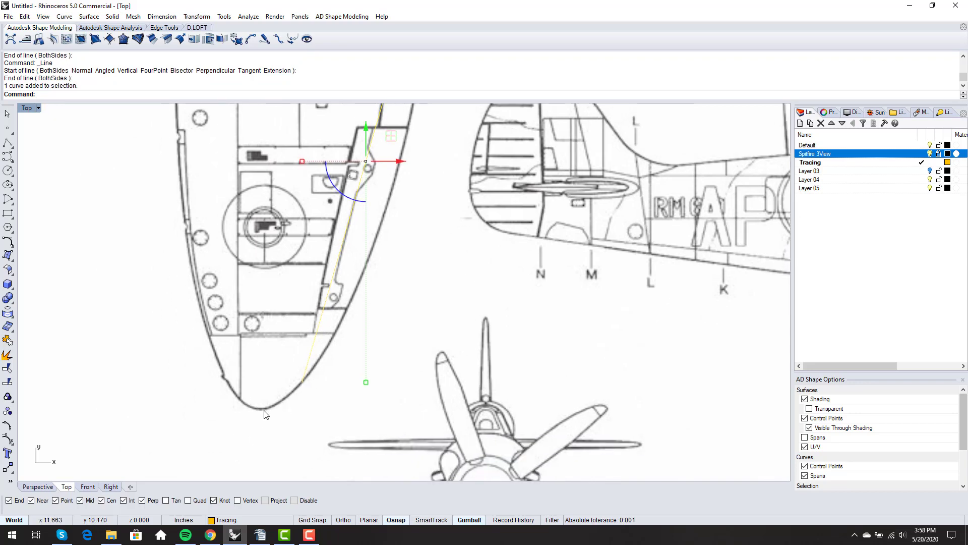
scroll(286, 396, "down", 6)
right_click_drag(334, 356, 331, 401)
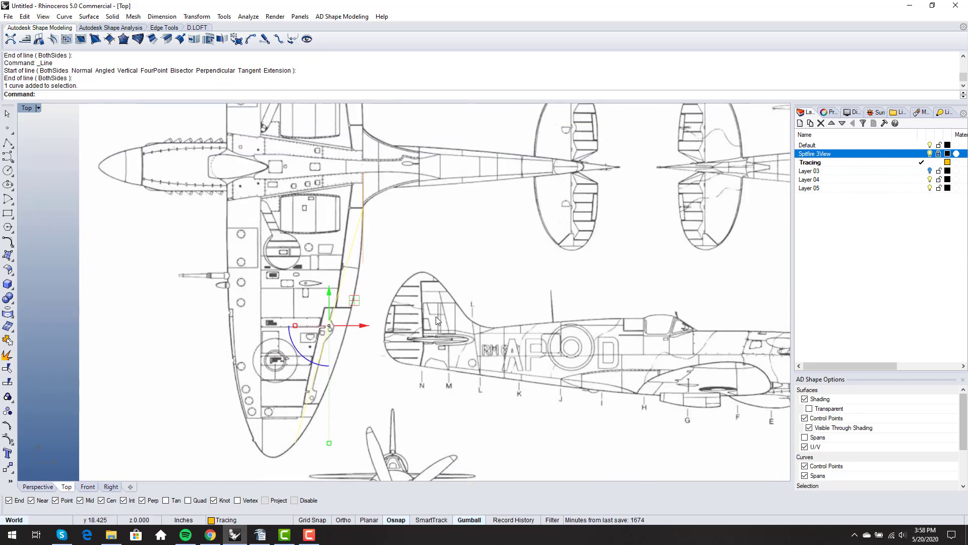
right_click_drag(397, 328, 446, 319)
left_click(416, 309)
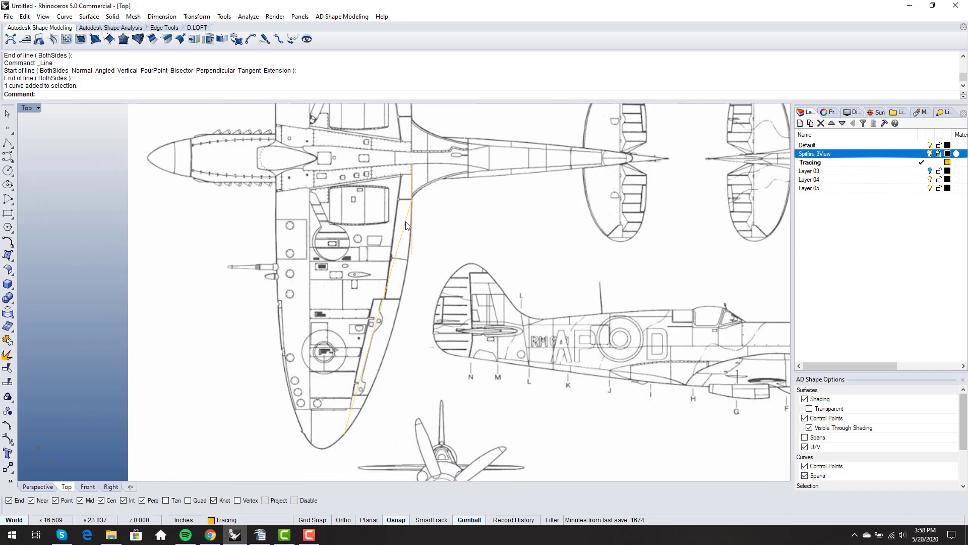
left_click(412, 233)
key("Delete")
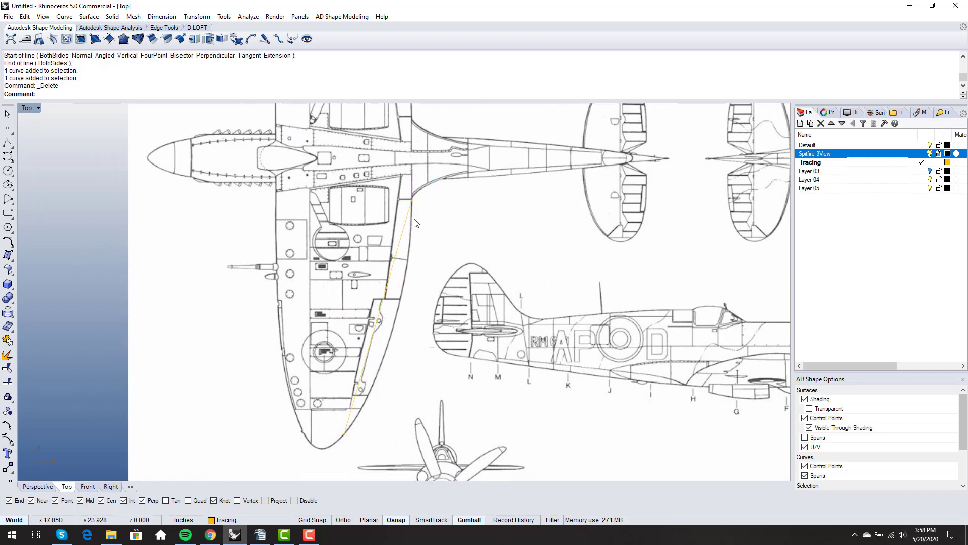
Convert the diagonal wing-edge line to a degree-2 curve with ChangeDegree
left_click(376, 328)
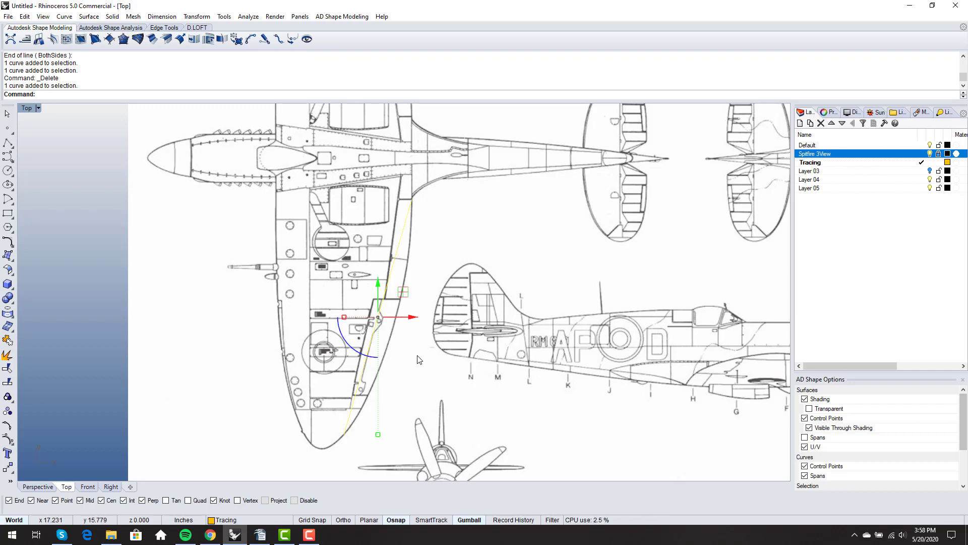
type("ChangeDegree")
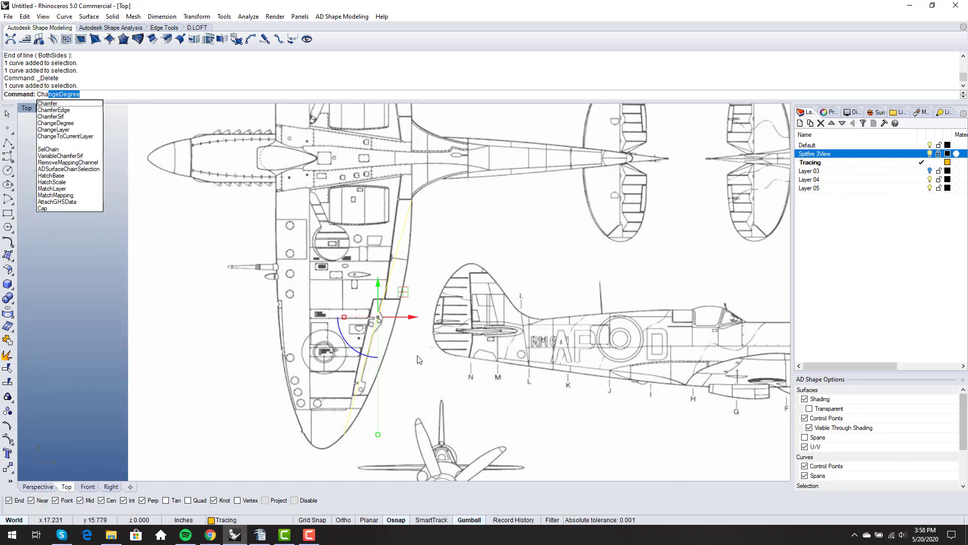
key("Return")
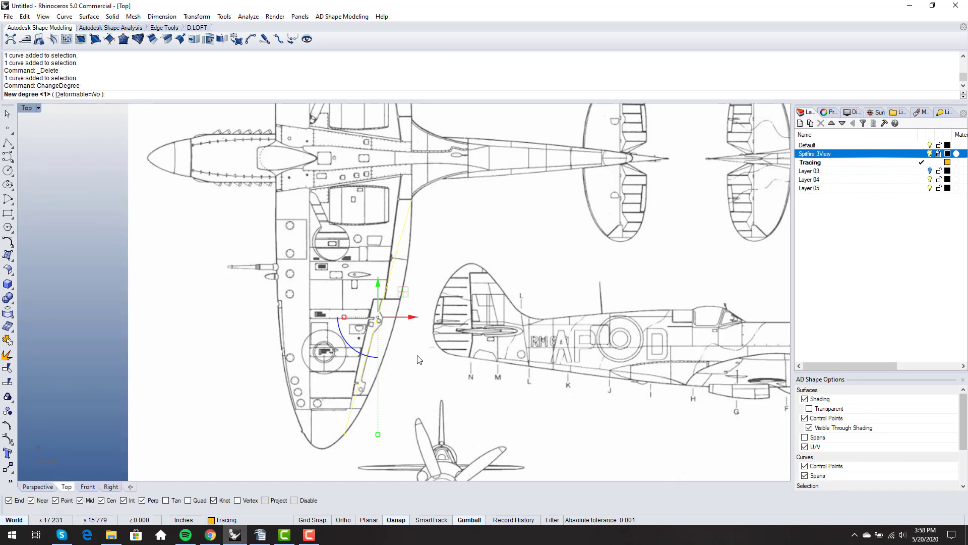
type("2")
key("Return")
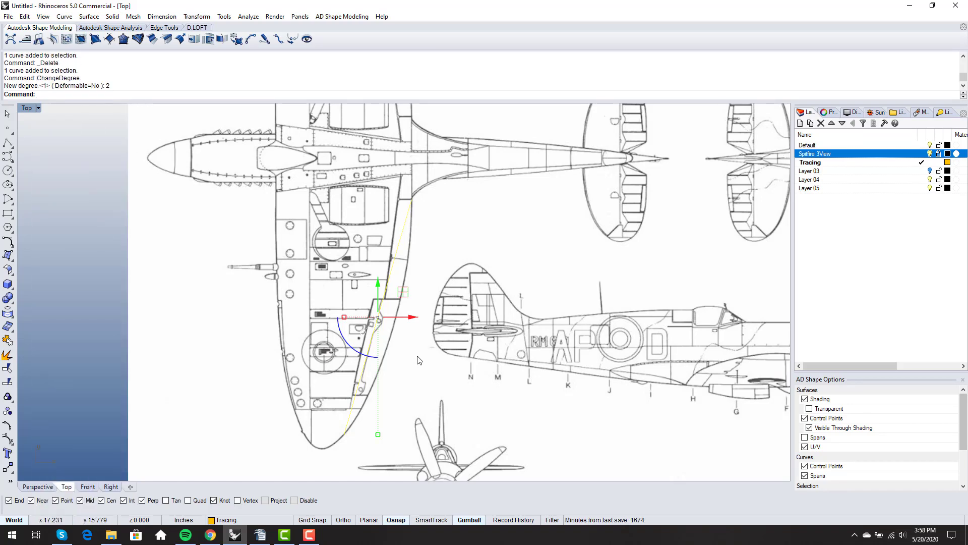
Pull the line's middle control point out so the curve follows the wing's outline
key("F10")
left_click(379, 318)
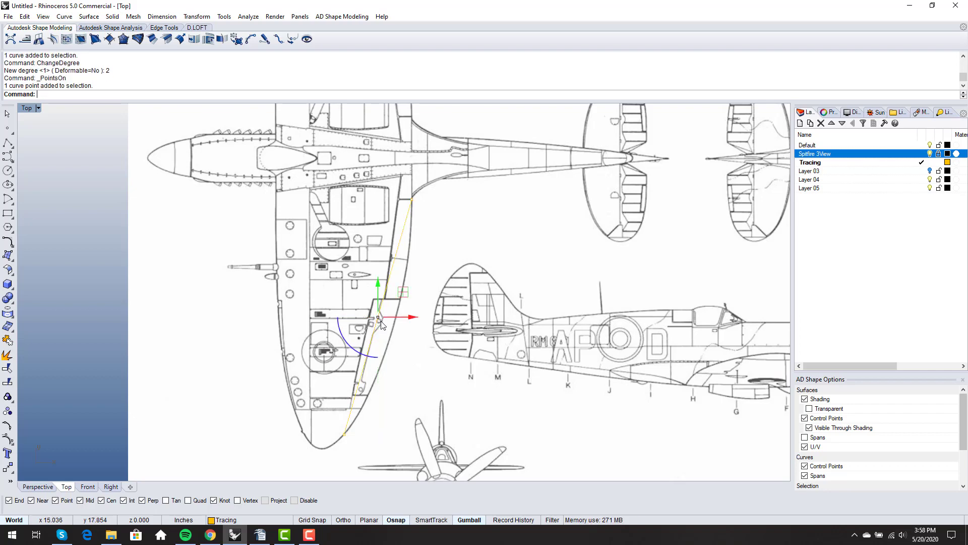
right_click_drag(391, 338, 398, 309)
scroll(398, 310, "down", 2)
scroll(395, 264, "up", 4)
right_click_drag(396, 264, 395, 237)
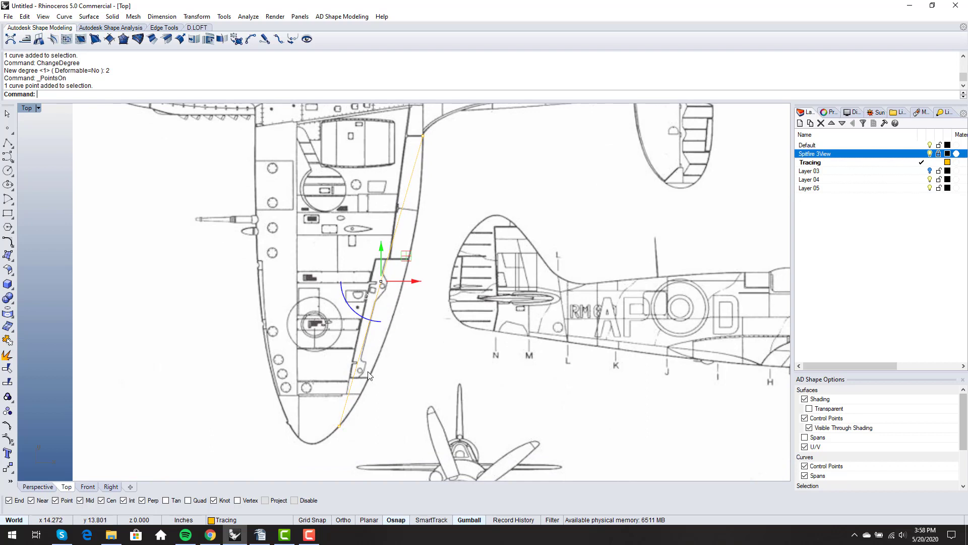
right_click_drag(387, 359, 398, 320)
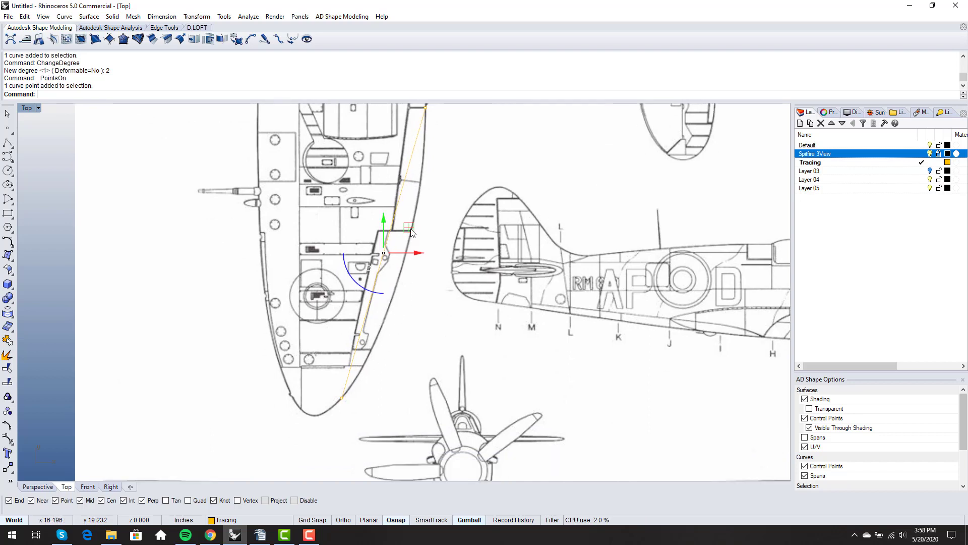
left_click_drag(412, 230, 443, 268)
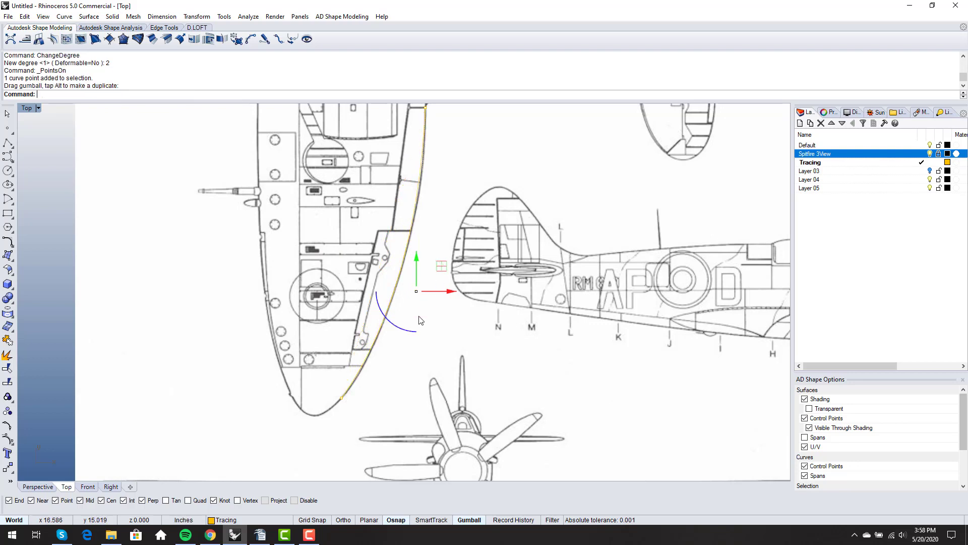
key("Escape")
scroll(416, 197, "up", 5)
scroll(415, 199, "down", 5)
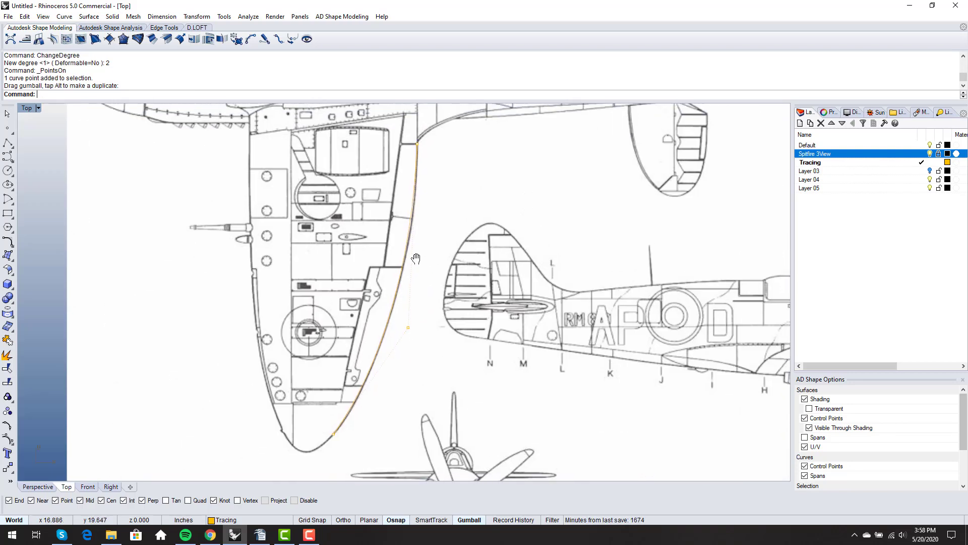
scroll(417, 313, "up", 5)
right_click_drag(417, 317, 431, 283)
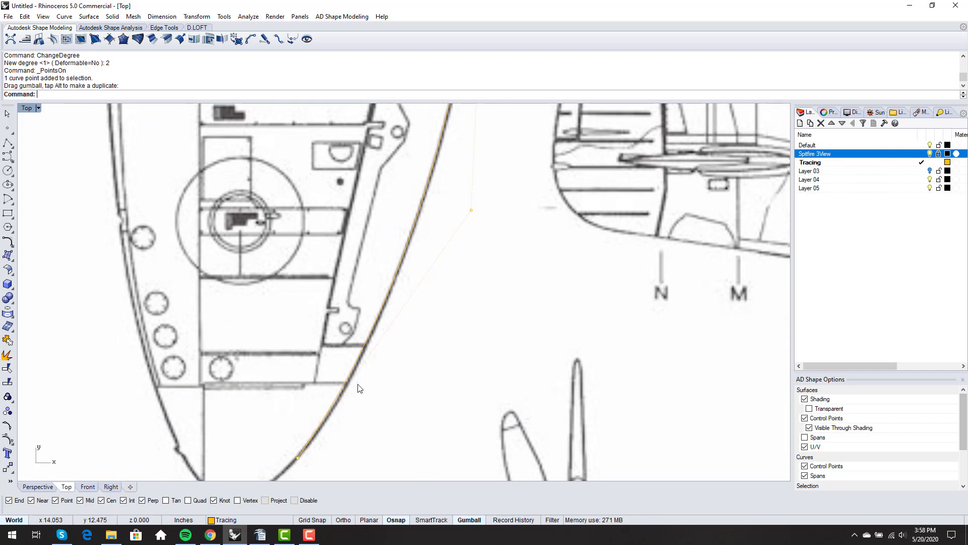
scroll(368, 380, "down", 4)
right_click_drag(435, 304, 476, 316)
scroll(422, 383, "down", 4)
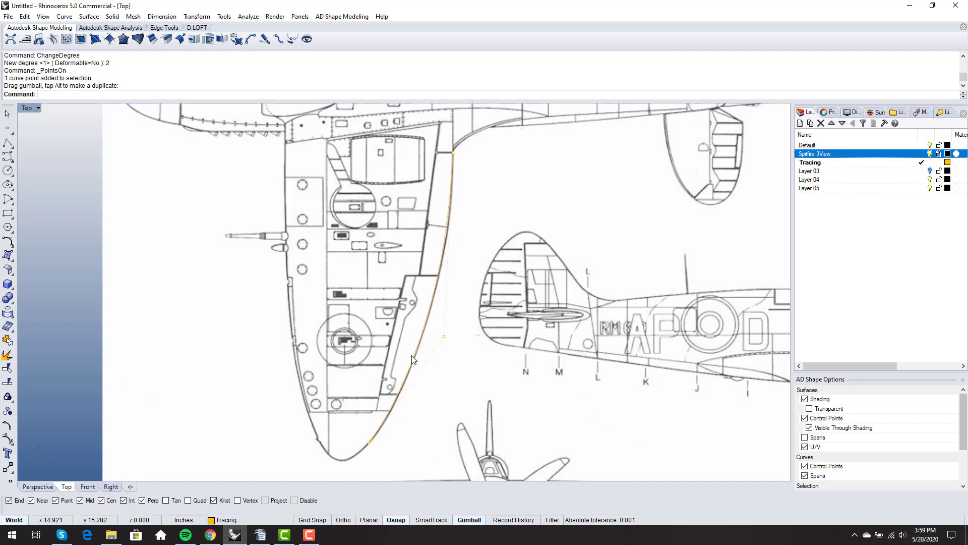
Raise the curved wing edge from degree 2 to degree 3 with ChangeDegree
type("ChangeDegree")
key("Return")
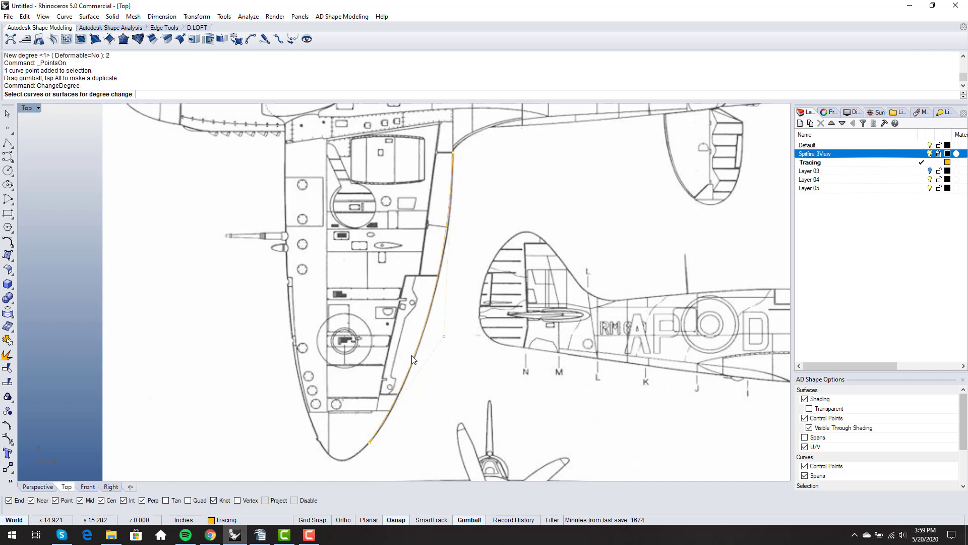
left_click(414, 360)
key("Return")
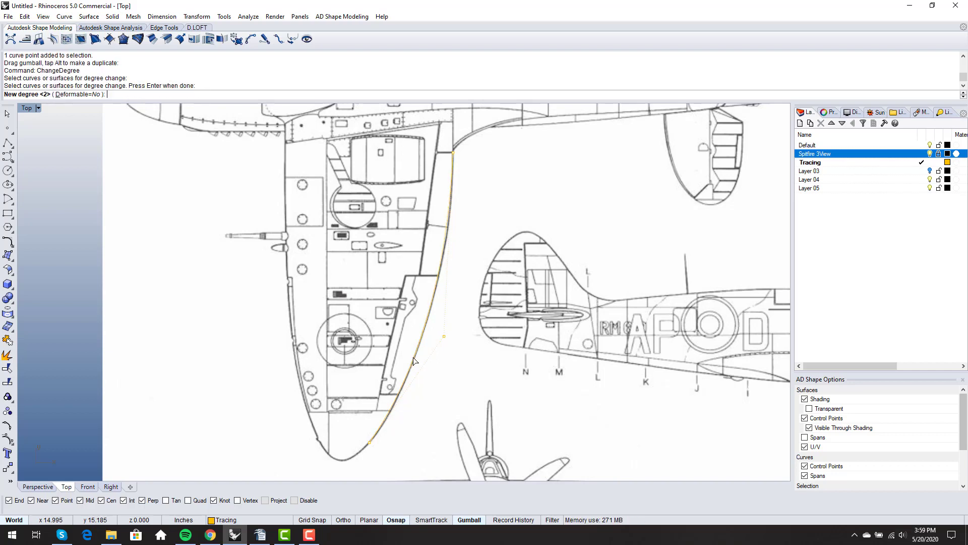
type("3")
key("Return")
Move a lower control point down and slightly left onto the blueprint line
scroll(413, 357, "up", 3)
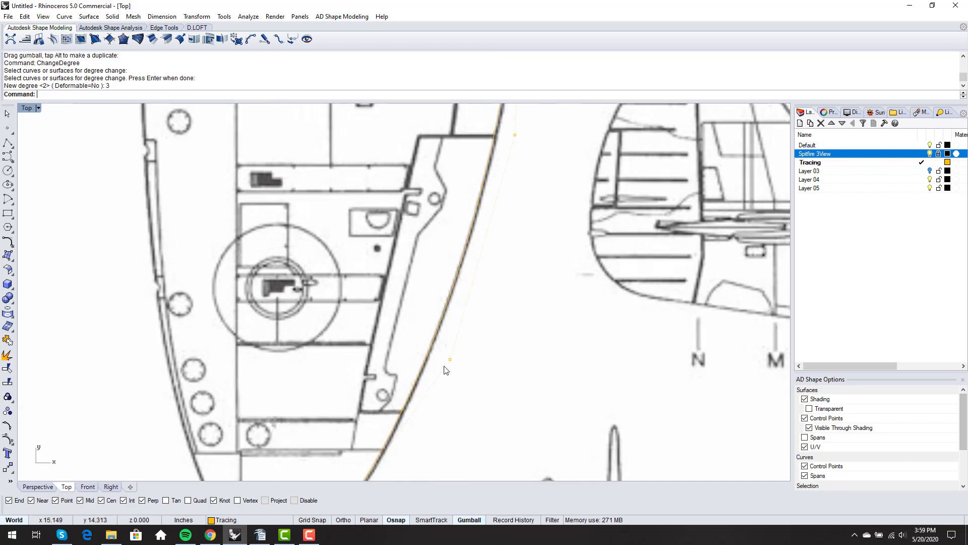
left_click(449, 361)
right_click_drag(452, 373, 452, 280)
scroll(452, 280, "down", 2)
scroll(451, 261, "up", 4)
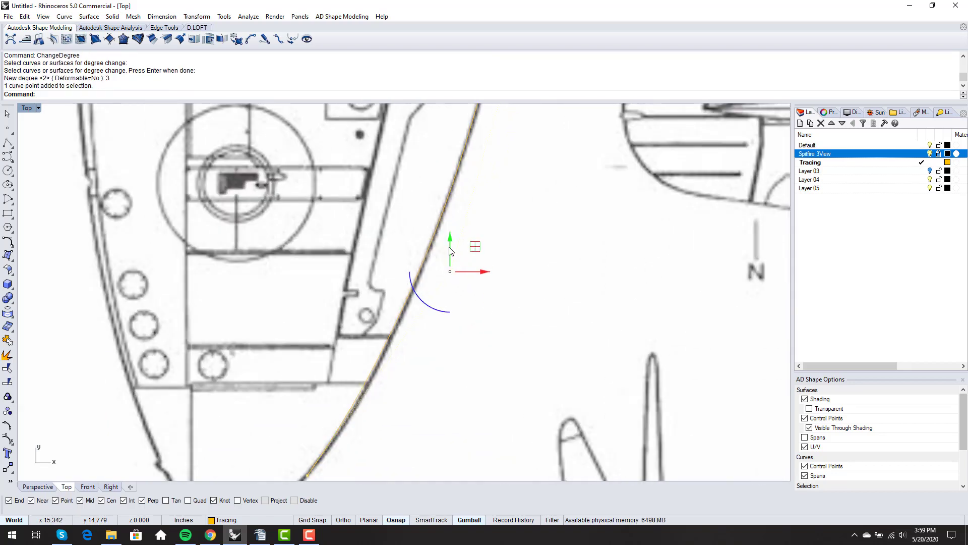
left_click_drag(449, 241, 448, 263)
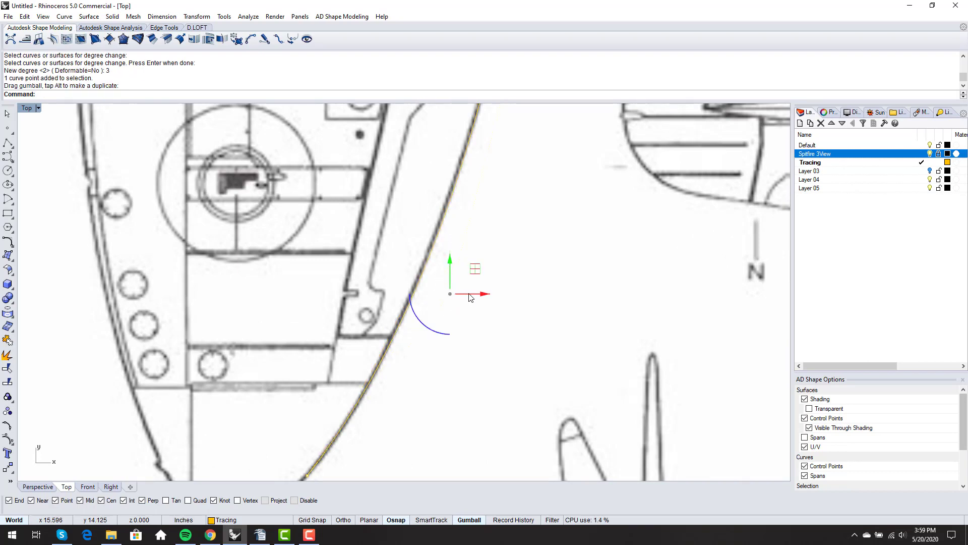
left_click_drag(470, 297, 465, 294)
scroll(410, 393, "down", 10)
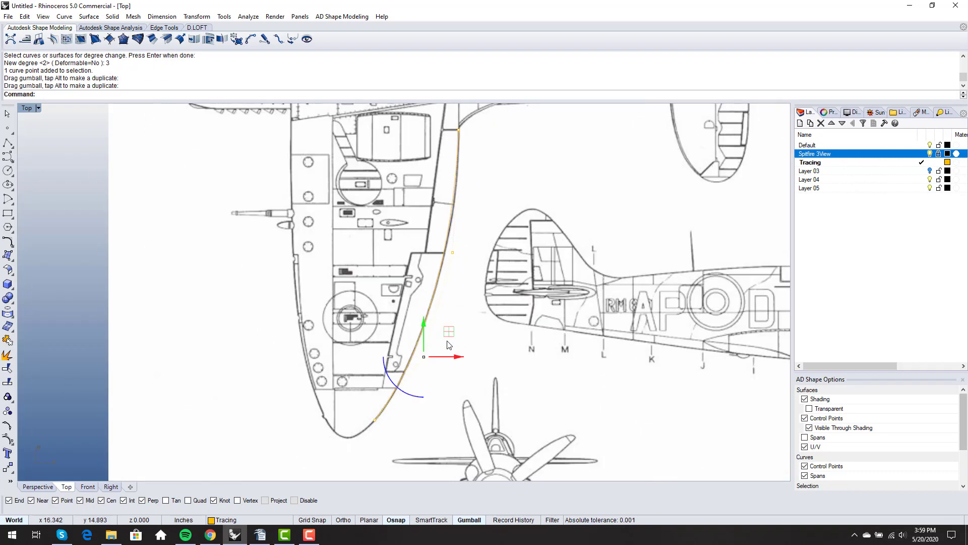
scroll(452, 225, "up", 6)
Shift a higher control point right onto the drawn edge, then start ChangeDegree again
right_click_drag(451, 224, 420, 286)
left_click(421, 342)
scroll(434, 353, "up", 5)
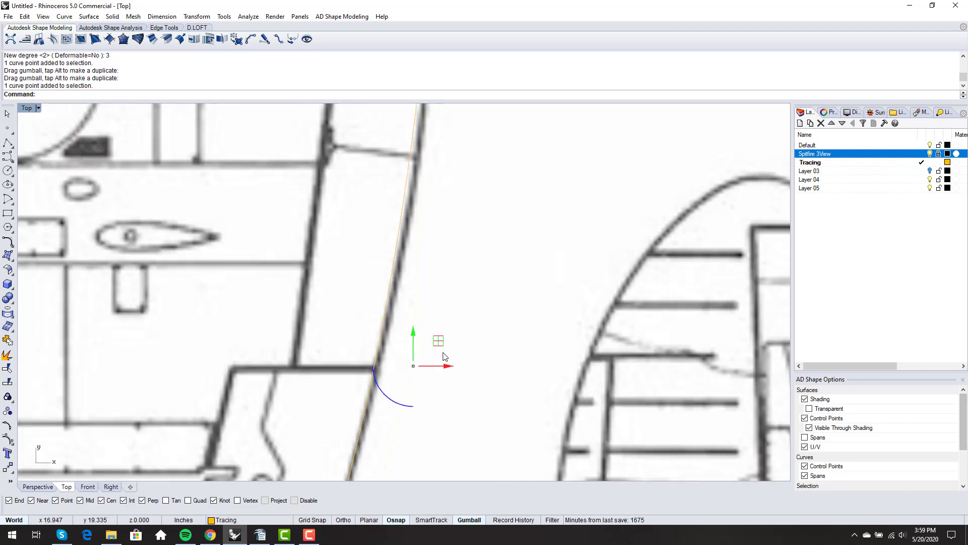
left_click_drag(447, 371, 455, 369)
scroll(454, 267, "down", 6)
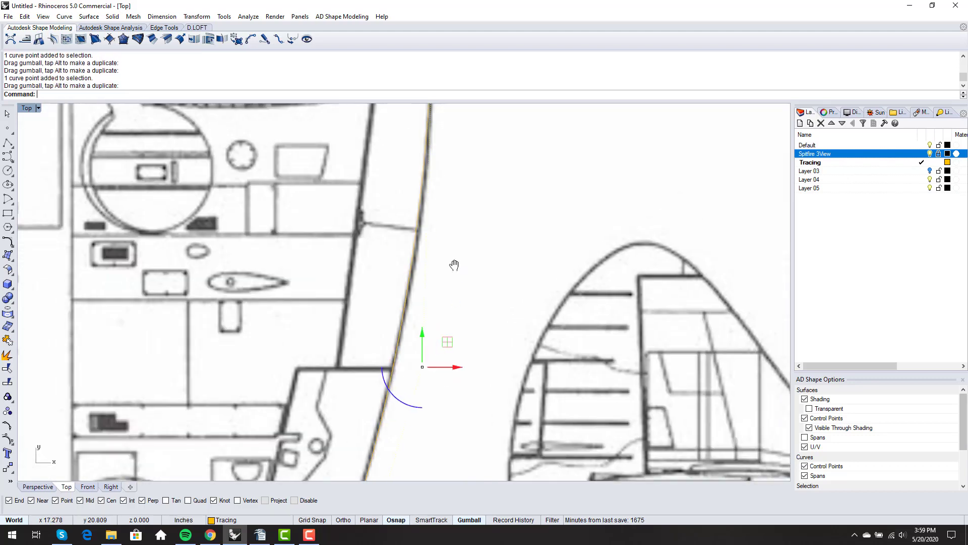
scroll(437, 163, "up", 10)
right_click_drag(483, 284, 440, 196)
scroll(438, 193, "down", 4)
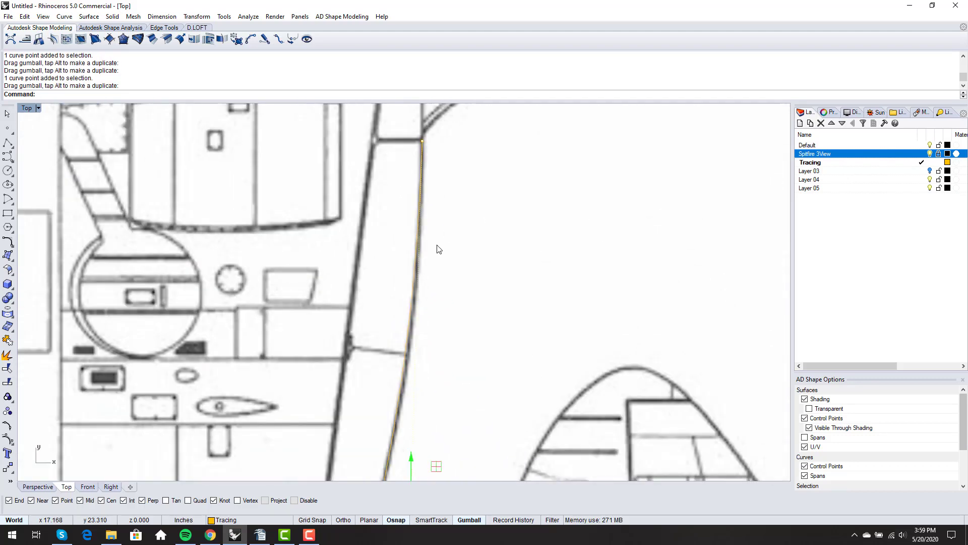
scroll(437, 248, "down", 10)
right_click_drag(446, 282, 442, 235)
left_click(425, 297)
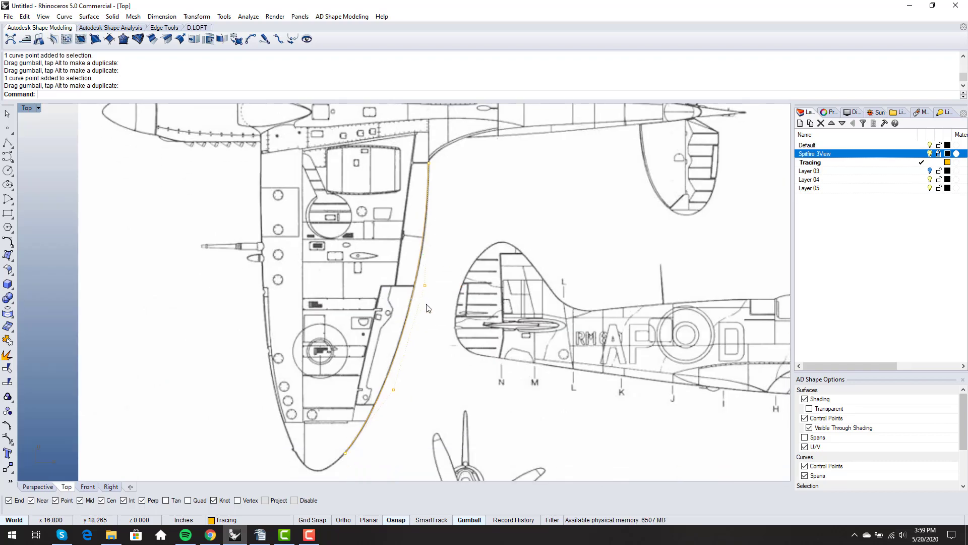
type("ChangeDegree")
key("Return")
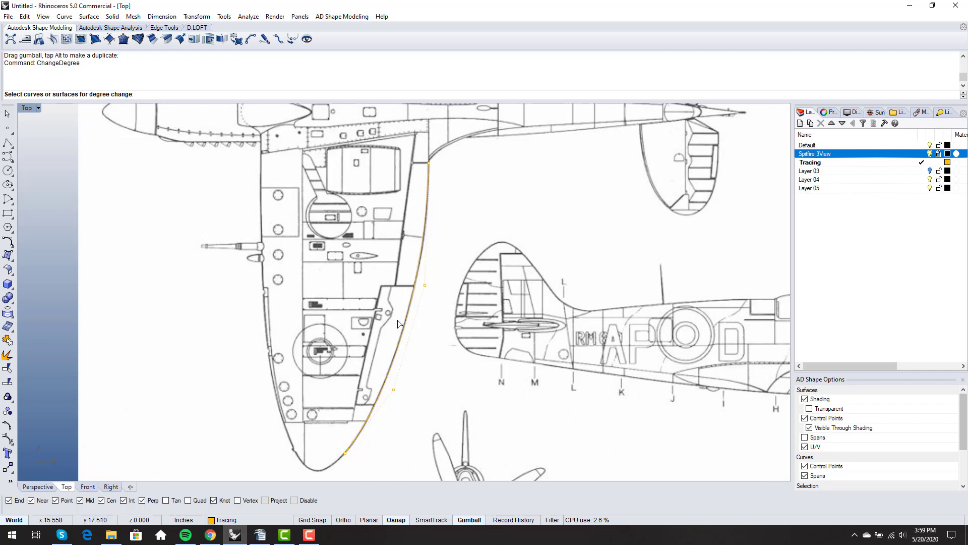
Raise the traced wing-edge curve to degree 4
left_click(404, 344)
key("Return")
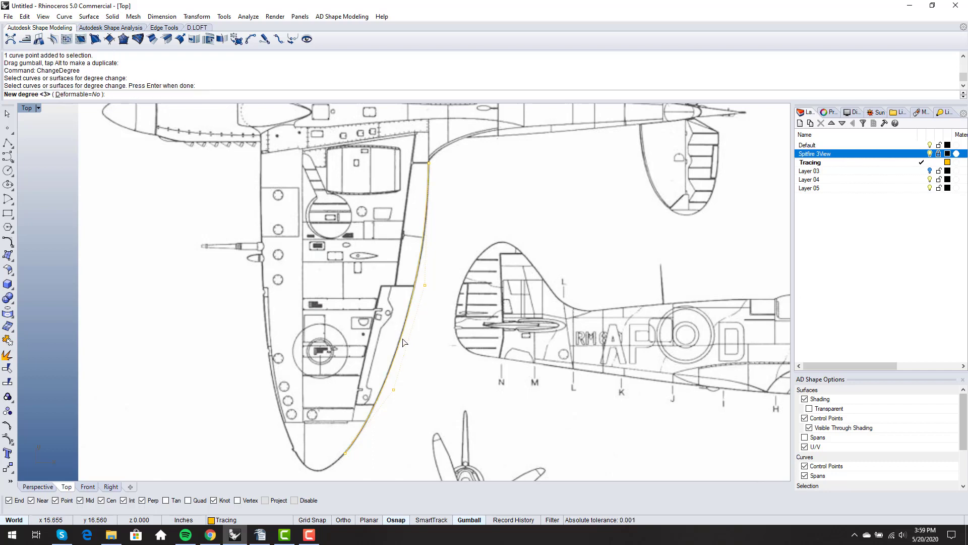
type("4")
key("Return")
Nudge two control points horizontally, one 0.134 in left, to match the outline
scroll(435, 275, "up", 5)
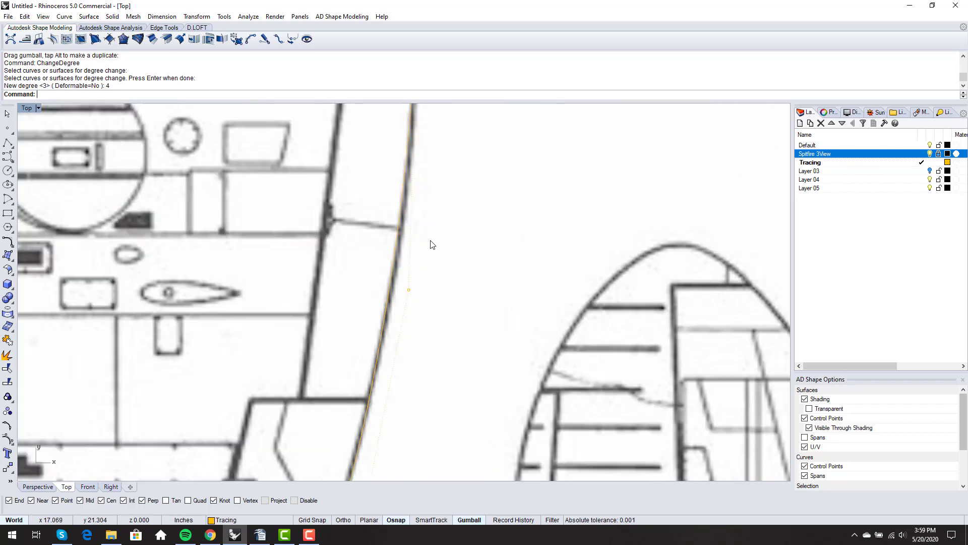
left_click(398, 328)
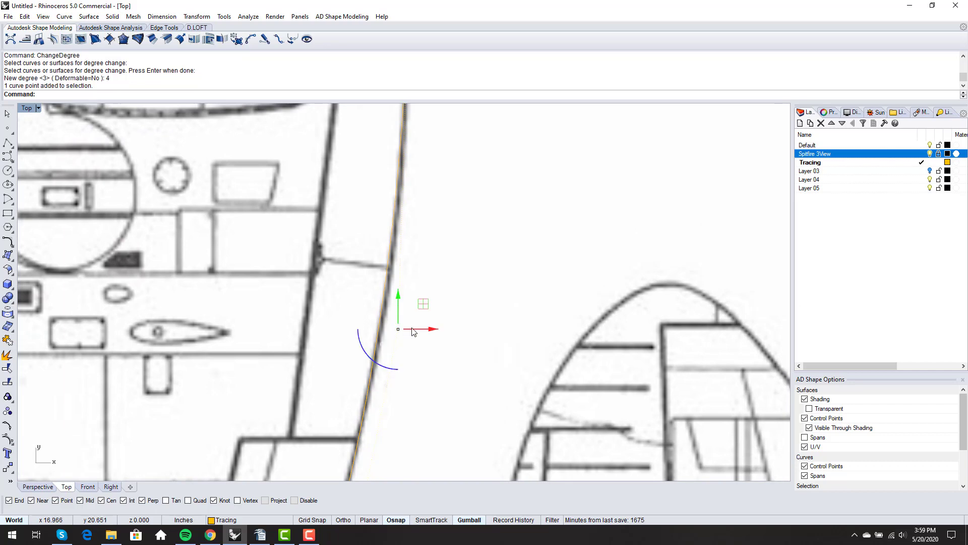
left_click_drag(420, 330, 423, 330)
left_click(441, 236)
scroll(441, 236, "down", 6)
right_click_drag(413, 333, 407, 179)
scroll(426, 271, "up", 8)
left_click(361, 300)
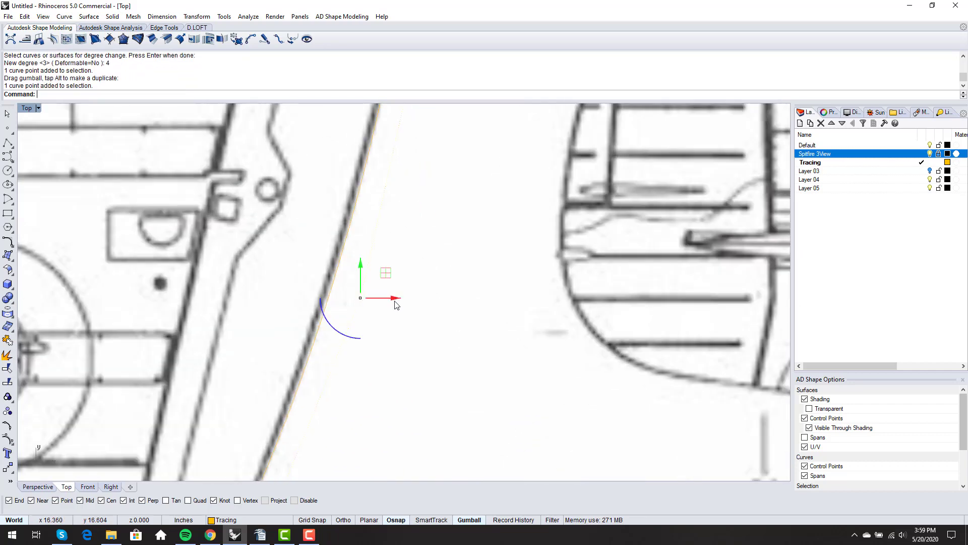
left_click_drag(396, 298, 376, 298)
left_click(424, 254)
Refit control points farther down, nudging a lower one left onto the wing edge
scroll(423, 254, "down", 8)
right_click_drag(383, 315, 406, 250)
scroll(365, 349, "up", 8)
left_click(367, 318)
right_click_drag(376, 331, 403, 234)
left_click(350, 384)
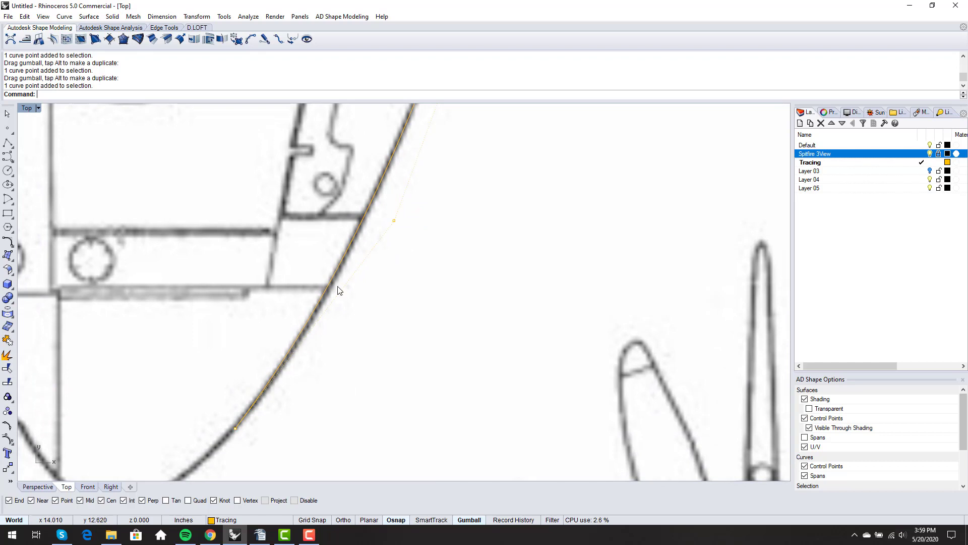
scroll(250, 426, "up", 3)
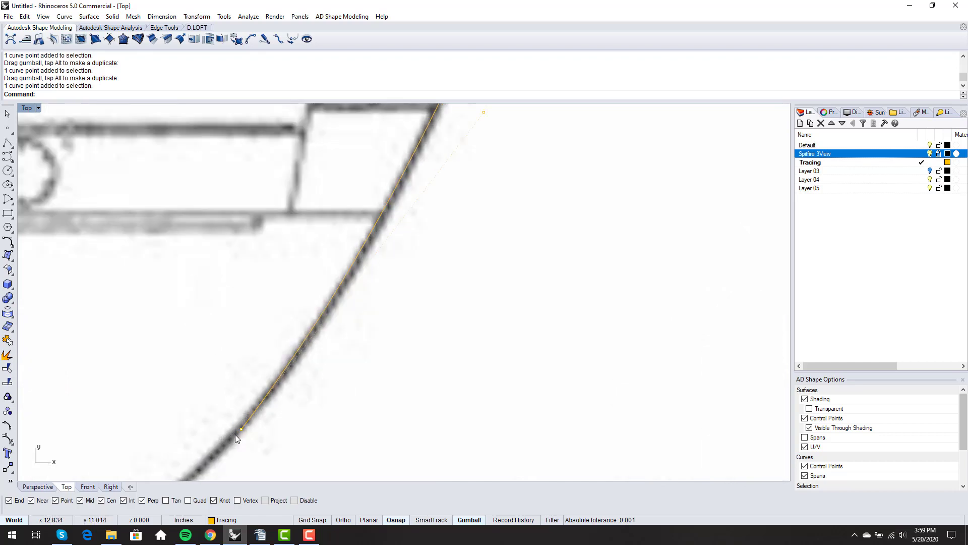
left_click(240, 429)
scroll(239, 428, "up", 5)
left_click_drag(278, 427, 273, 425)
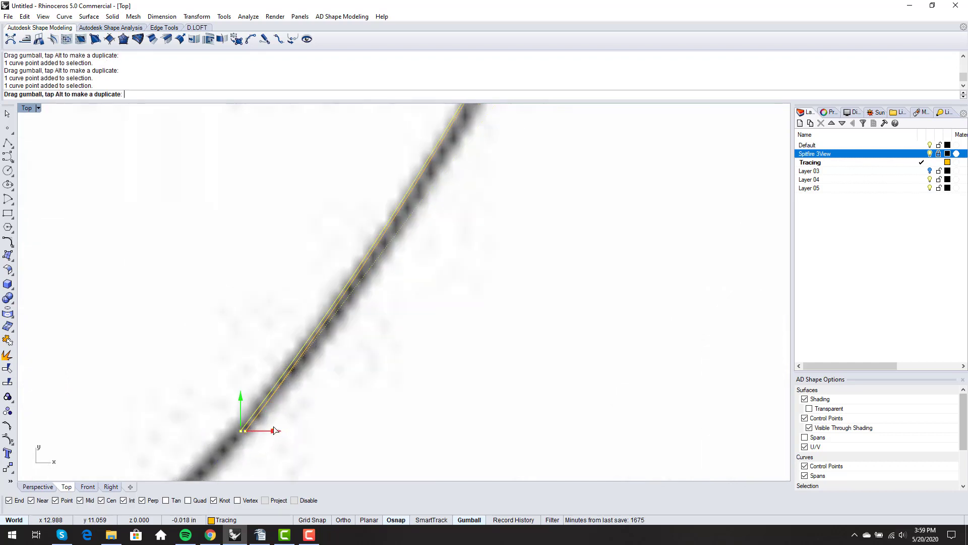
left_click(220, 391)
scroll(245, 367, "down", 5)
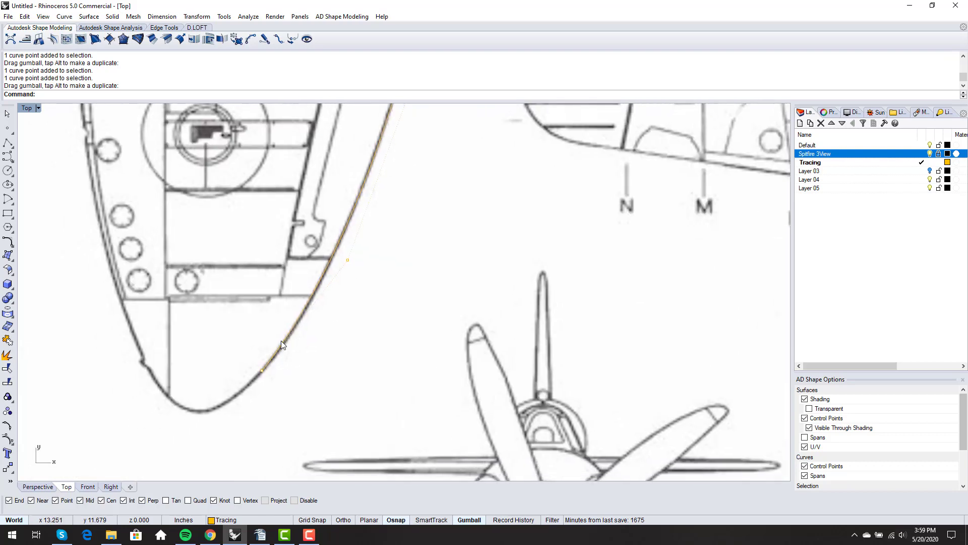
scroll(298, 320, "up", 6)
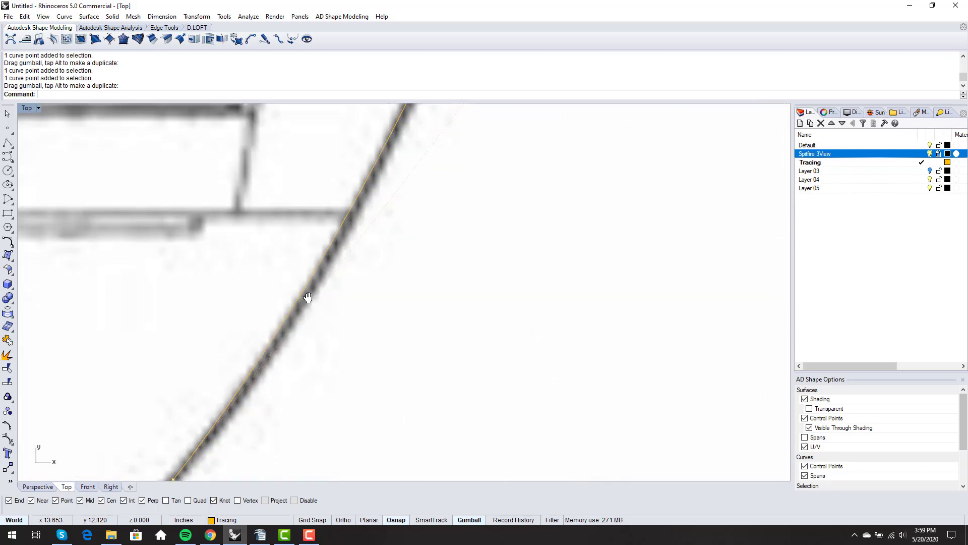
scroll(331, 333, "down", 6)
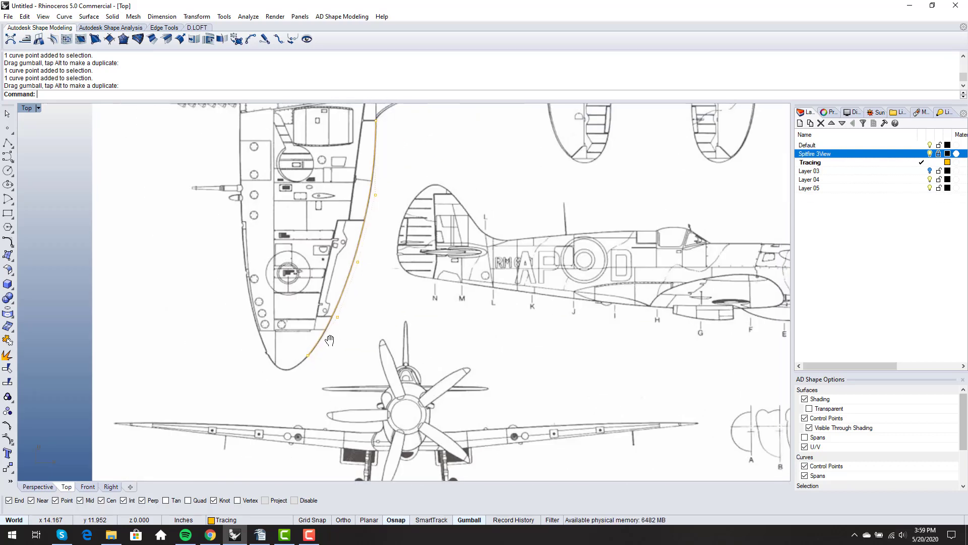
Raise the traced curve to degree 5 with ChangeDegree
type("ChangeDegree")
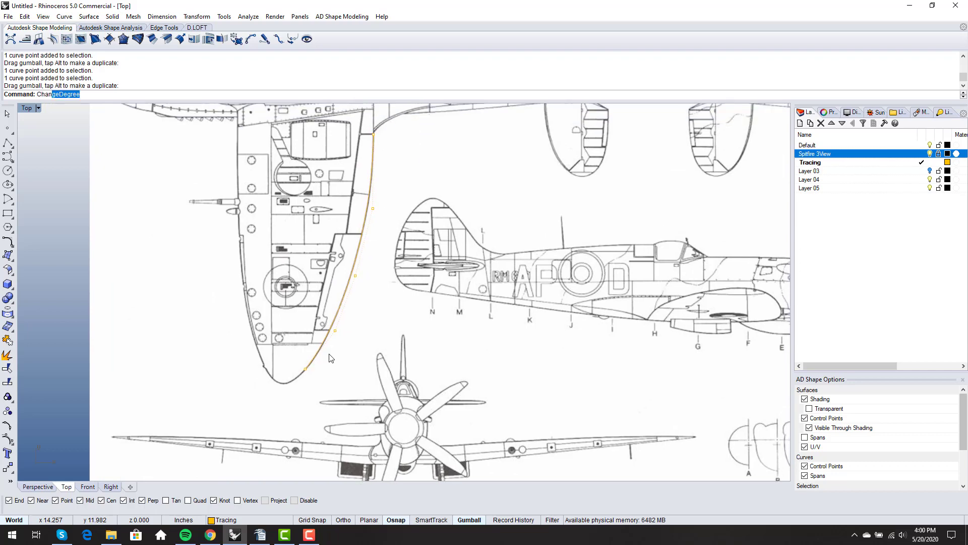
key("Return")
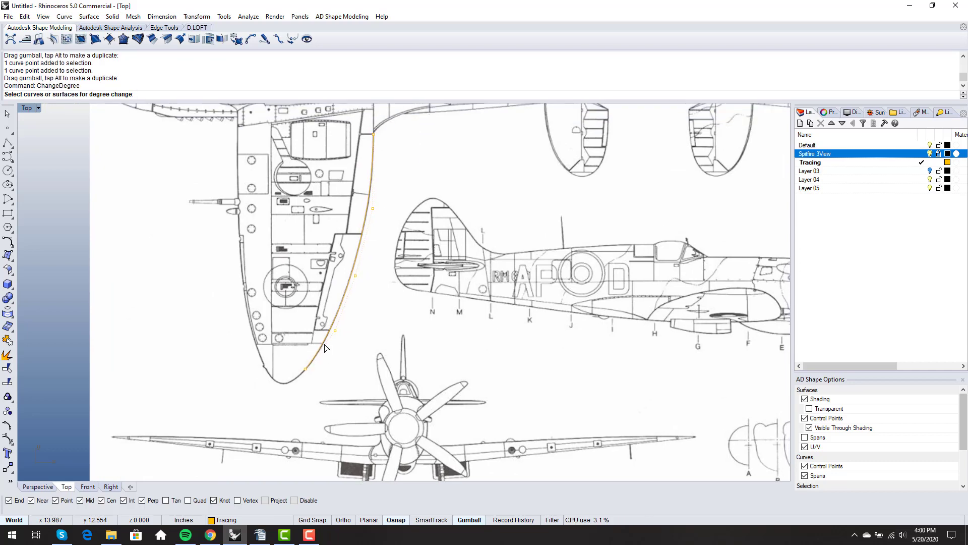
left_click(325, 347)
key("Return")
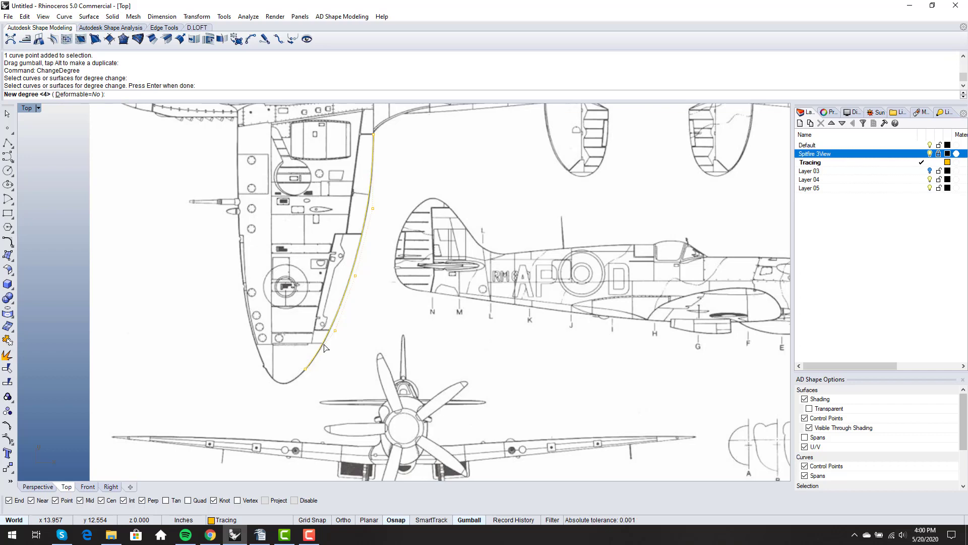
type("5")
key("Return")
Move a trailing-edge control point down and slightly left onto the outline
scroll(324, 348, "up", 2)
left_click(331, 337)
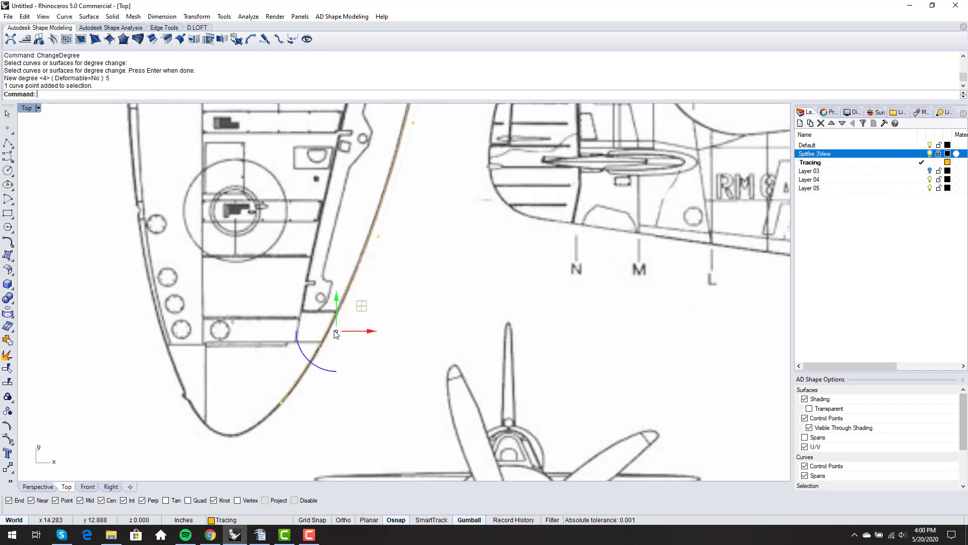
scroll(335, 333, "up", 3)
left_click_drag(352, 268, 349, 290)
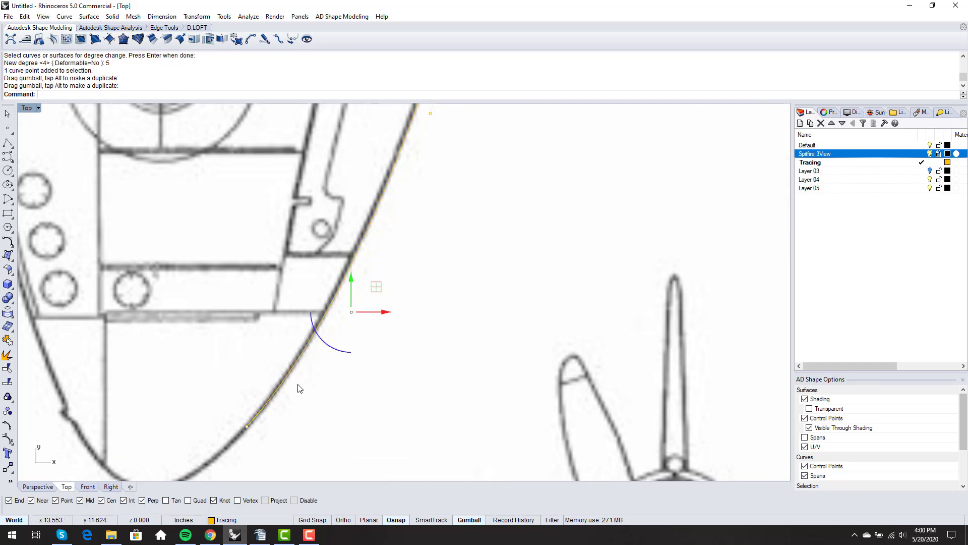
scroll(350, 351, "up", 1)
left_click(384, 293)
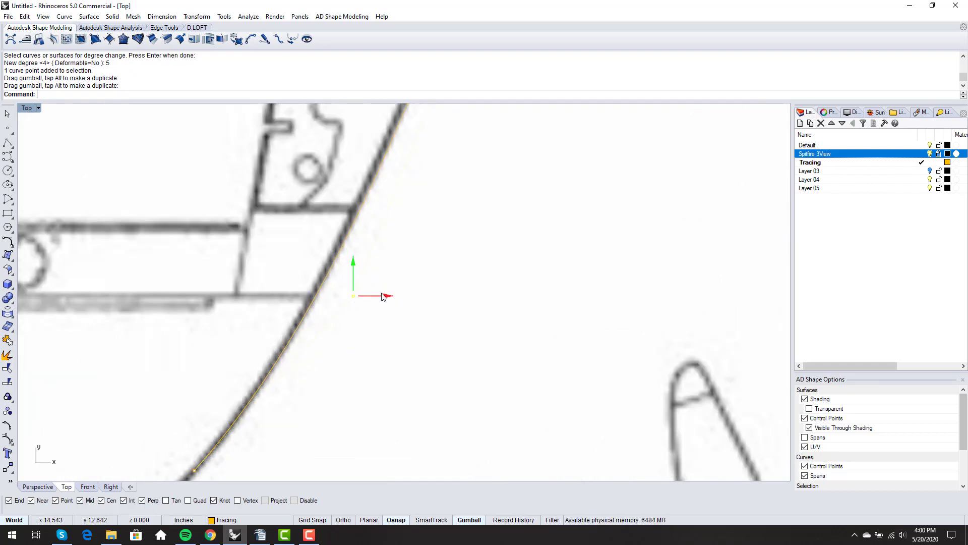
left_click(342, 294)
left_click_drag(340, 293, 384, 297)
left_click(326, 356)
Nudge two more control points sideways so the curve sits on the drawn outline
scroll(272, 368, "down", 5)
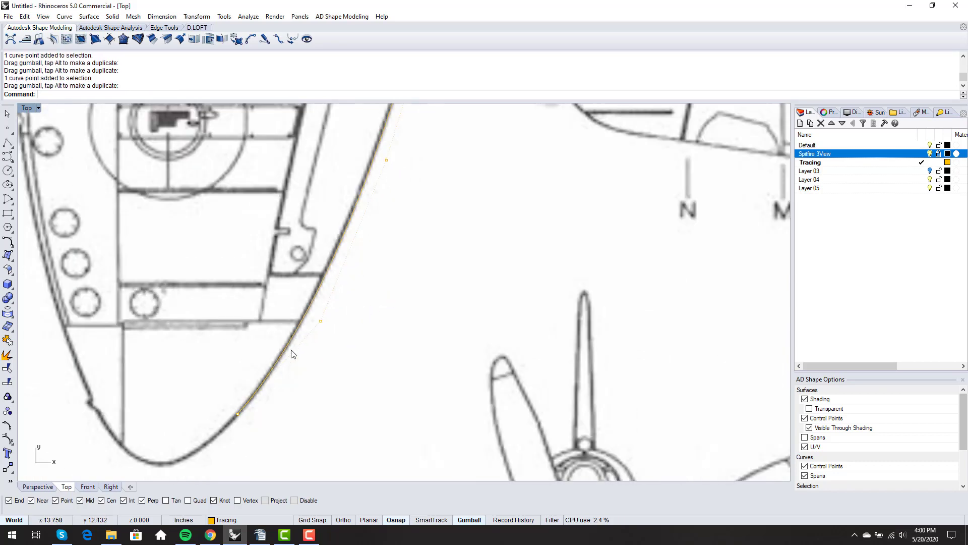
scroll(292, 371, "up", 5)
left_click(355, 265)
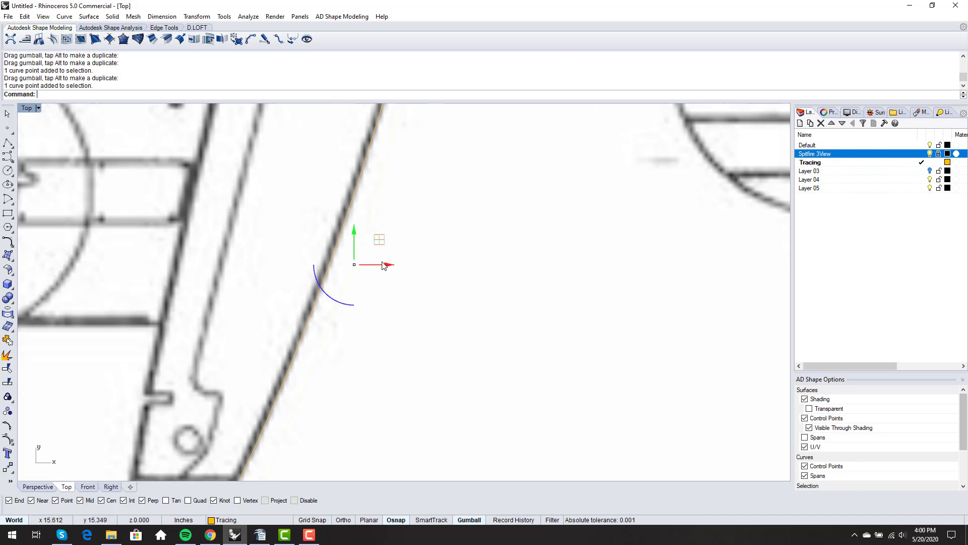
left_click_drag(385, 264, 377, 265)
left_click(342, 303)
scroll(341, 304, "down", 7)
scroll(342, 307, "up", 5)
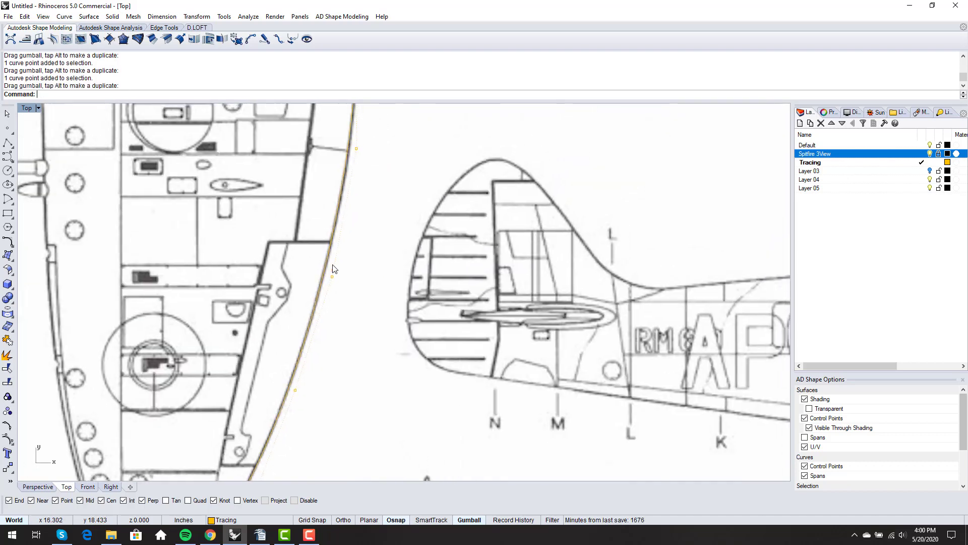
right_click_drag(368, 274, 388, 361)
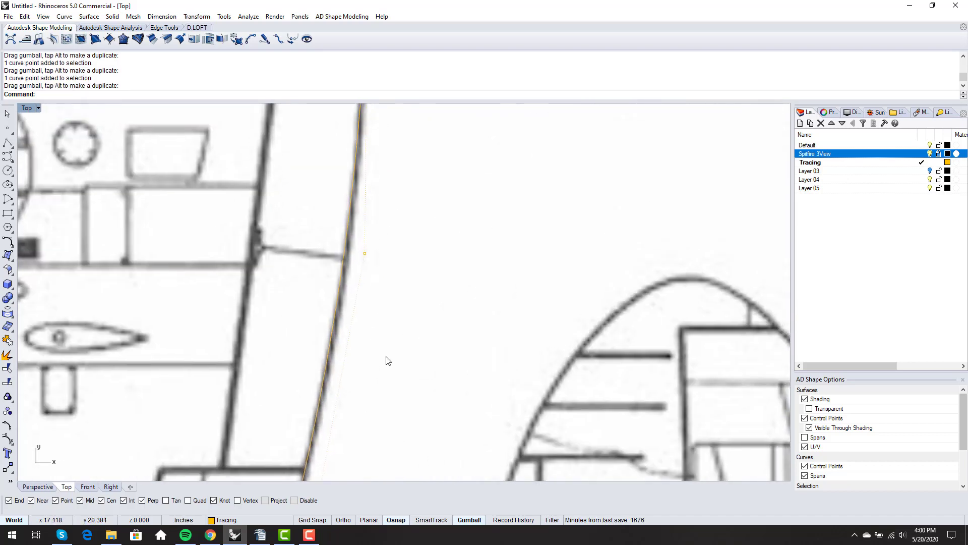
scroll(356, 253, "up", 3)
left_click(371, 256)
left_click_drag(403, 261, 410, 260)
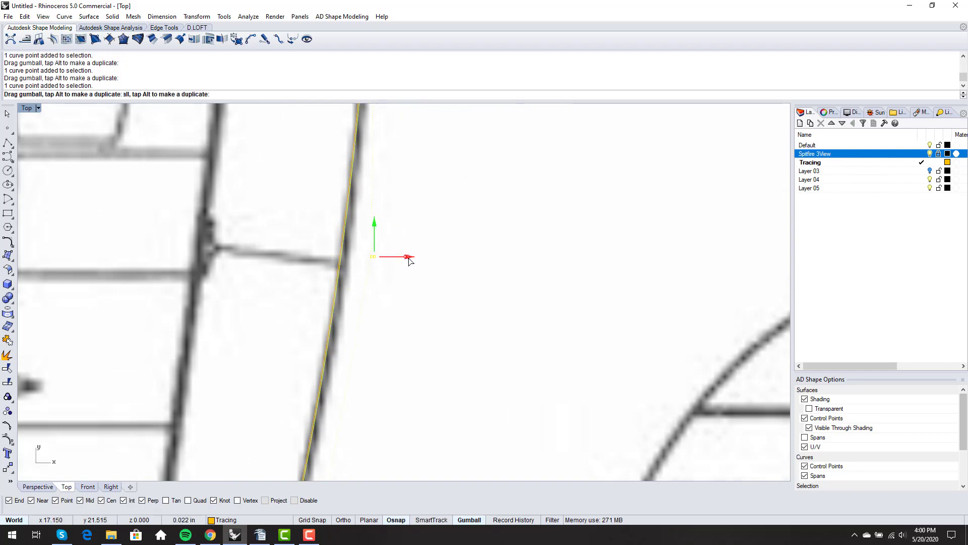
scroll(386, 295, "down", 5)
scroll(395, 305, "down", 5)
key("Escape")
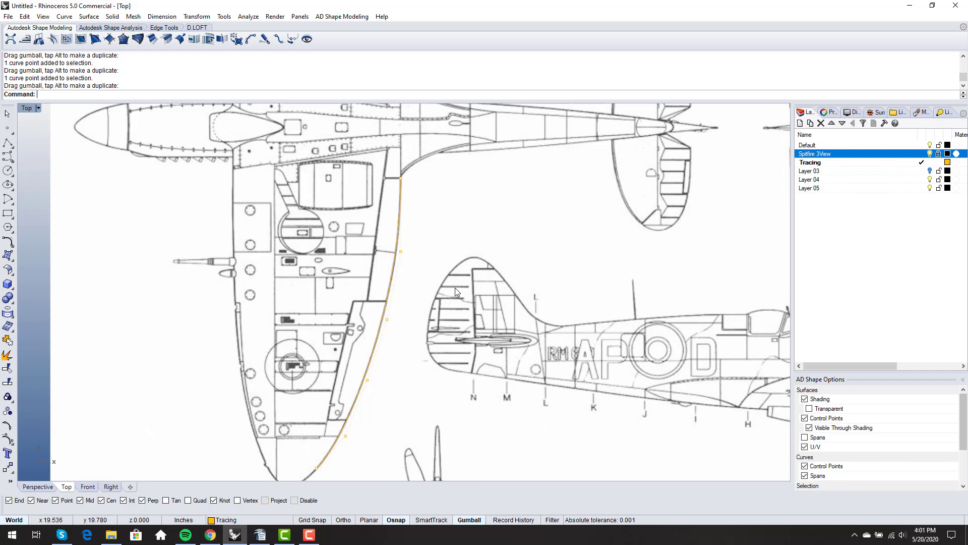
scroll(457, 290, "down", 2)
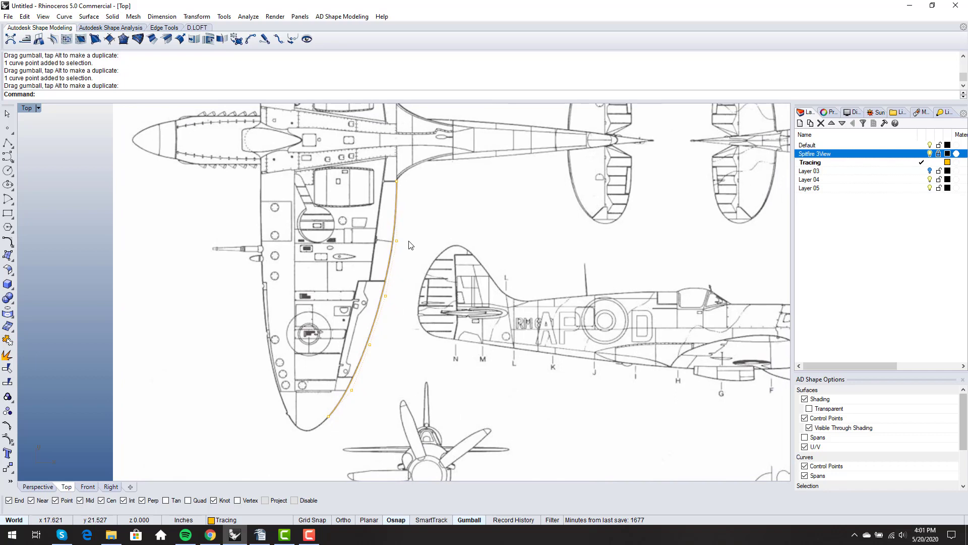
mouse_move(351, 389)
right_mouse_down()
mouse_move(362, 374)
mouse_move(400, 366)
mouse_move(400, 388)
right_mouse_up()
scroll(362, 371, "up", 2)
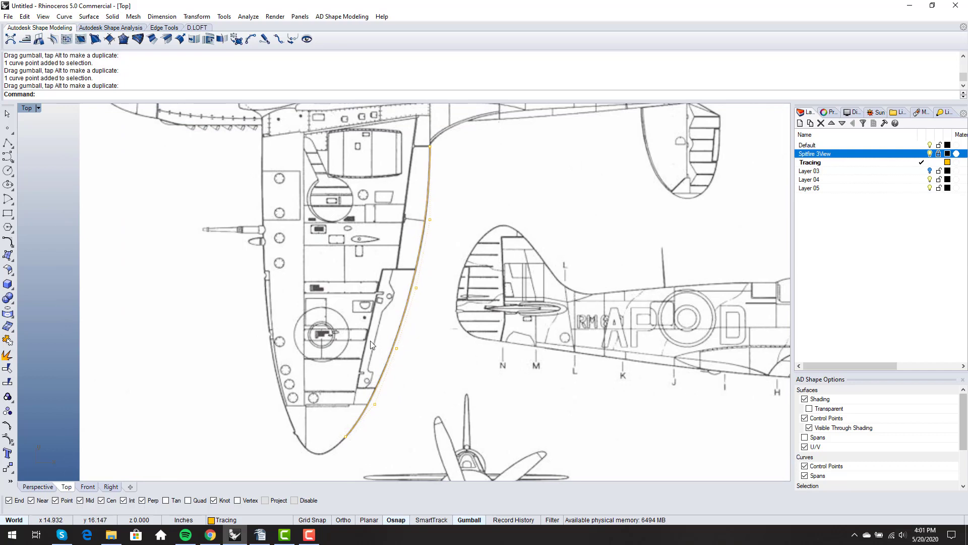
scroll(431, 213, "up", 6)
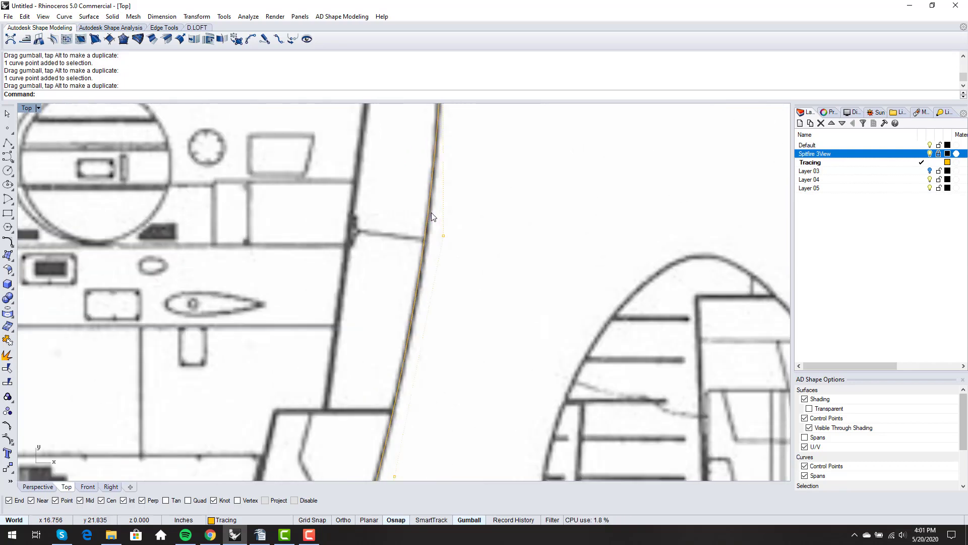
scroll(431, 213, "down", 2)
scroll(437, 269, "down", 7)
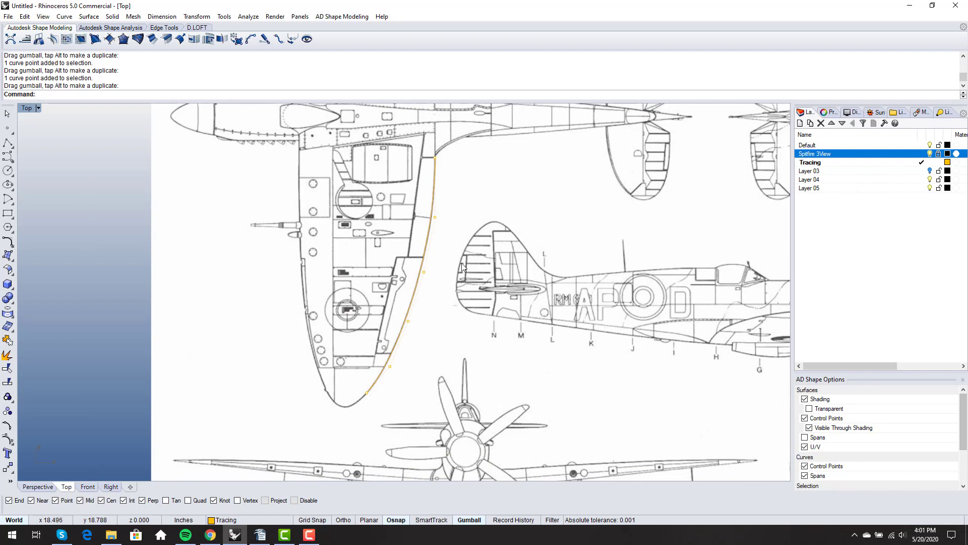
scroll(391, 379, "up", 7)
scroll(382, 382, "down", 9)
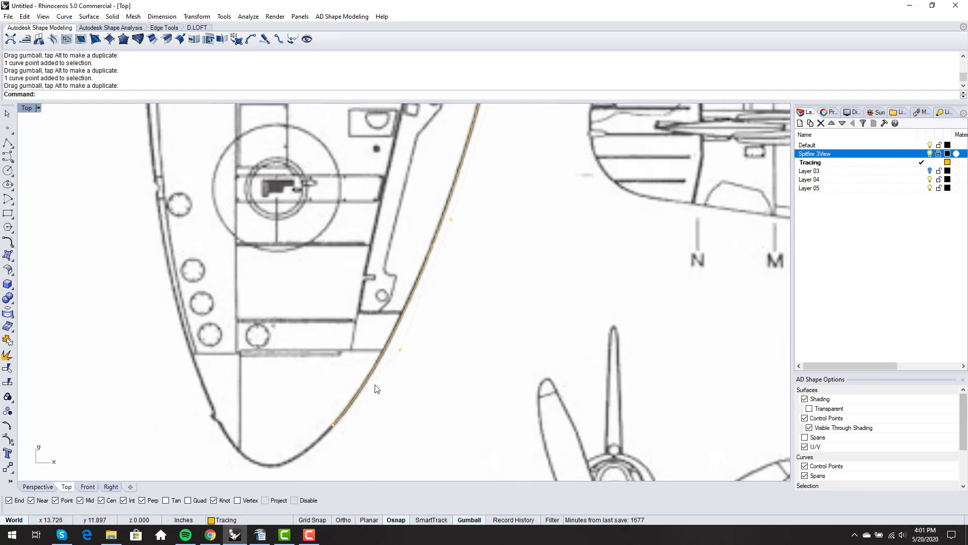
Turn off the Spitfire 3View layer and run CurvatureGraph on the traced wing-edge curve
left_click(929, 154)
type("CurvatureGraph")
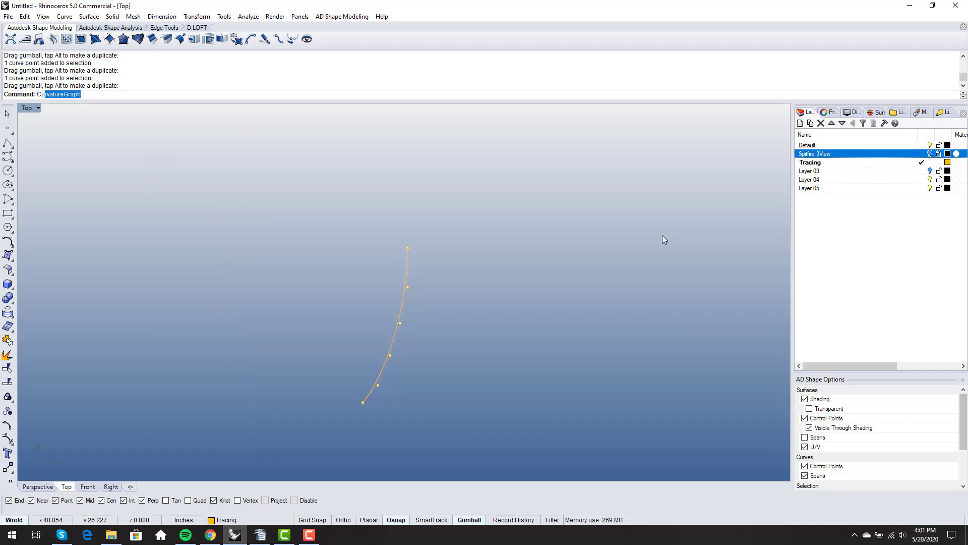
key("Return")
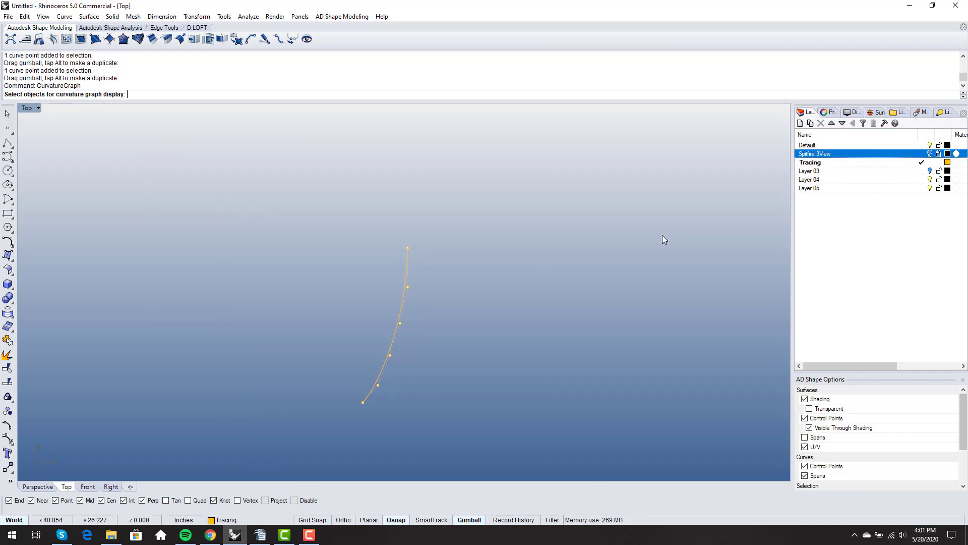
left_click(377, 382)
right_click(377, 382)
Frame the curve and its graph, and select a control point near the top
right_click_drag(439, 368, 405, 299)
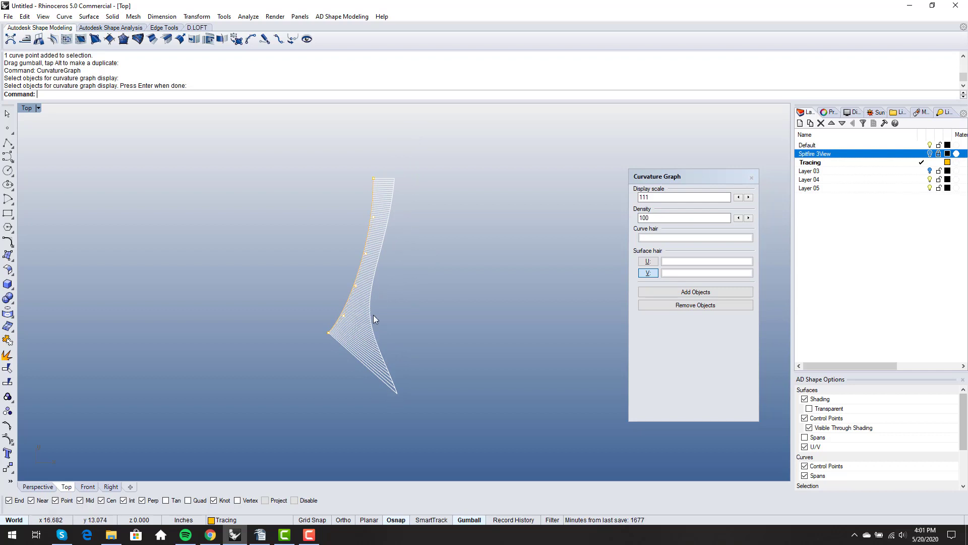
right_click_drag(373, 314, 387, 336)
scroll(381, 228, "up", 10)
scroll(345, 265, "down", 4)
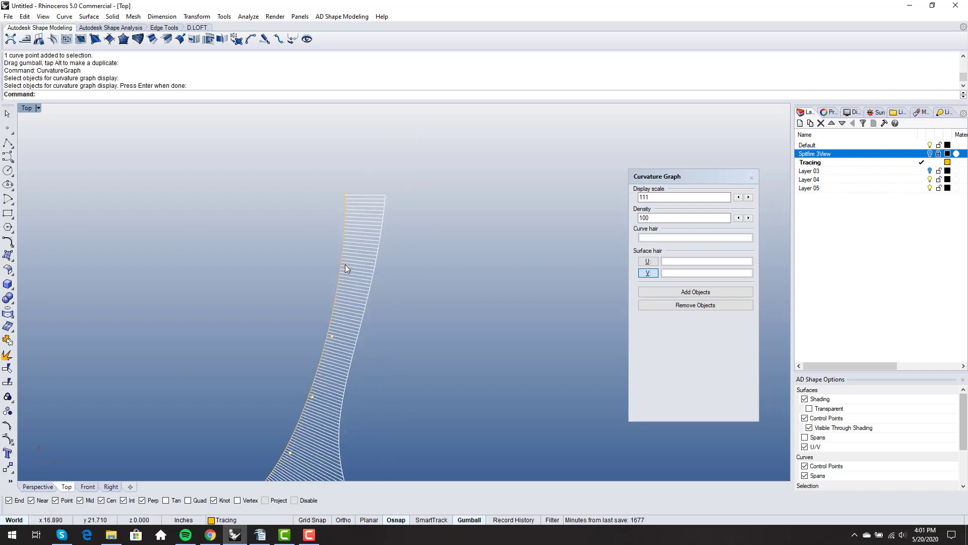
left_click(346, 271)
scroll(383, 284, "down", 3)
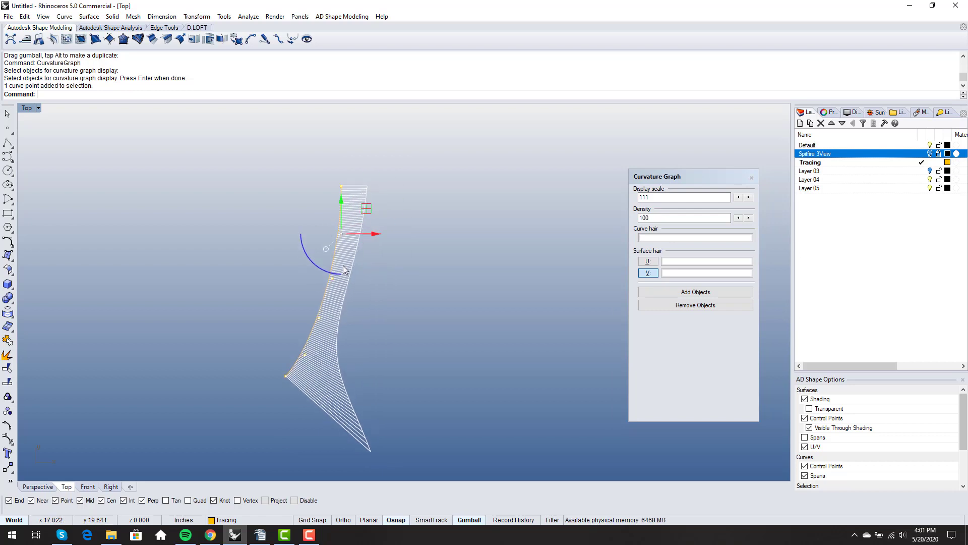
Nudge the selected control point slightly left to smooth the curvature graph, then review it
scroll(333, 235, "up", 5)
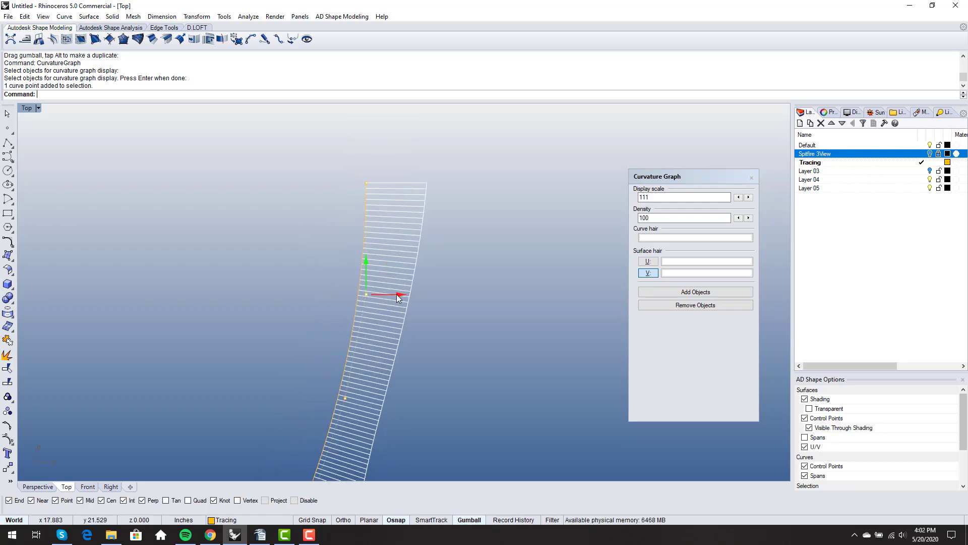
left_click_drag(397, 295, 395, 295)
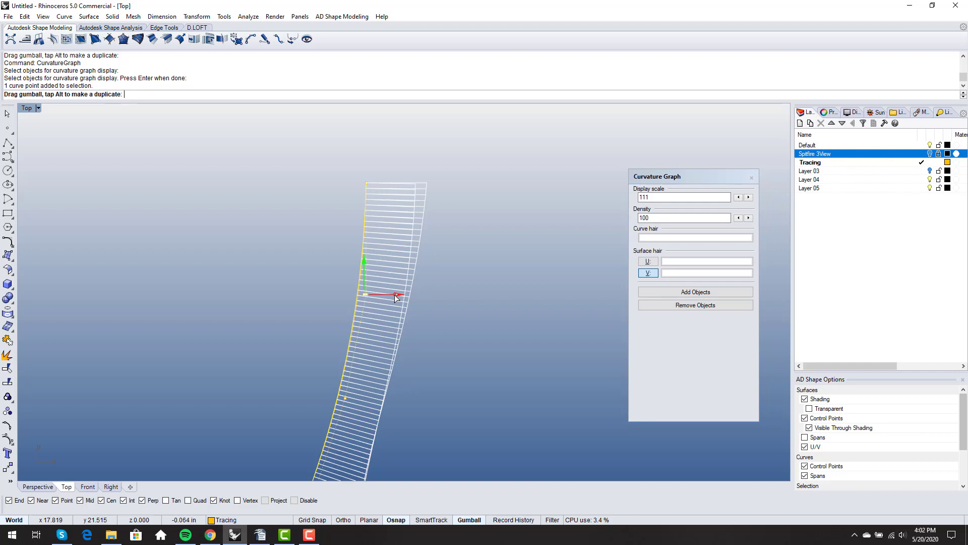
scroll(336, 260, "down", 8)
right_click_drag(337, 261, 344, 214)
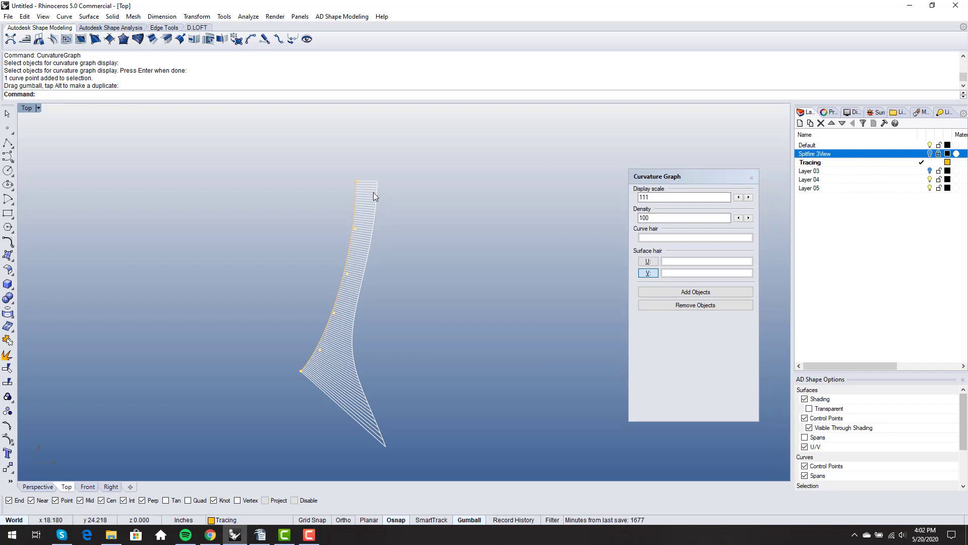
right_click_drag(397, 352, 412, 323)
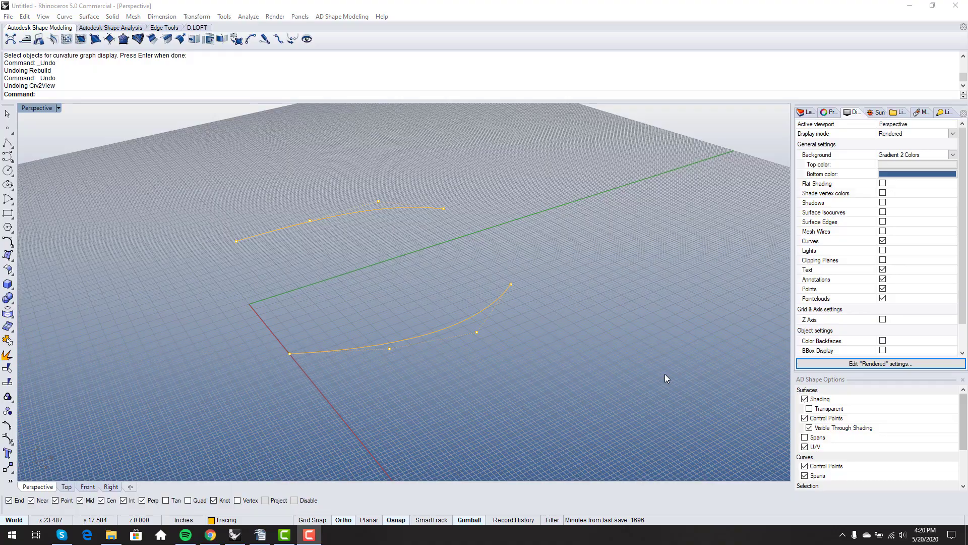
Orbit the Perspective view between low side and top-down angles to inspect the two curves
right_click_drag(533, 387, 351, 372)
right_click_drag(286, 273, 327, 251)
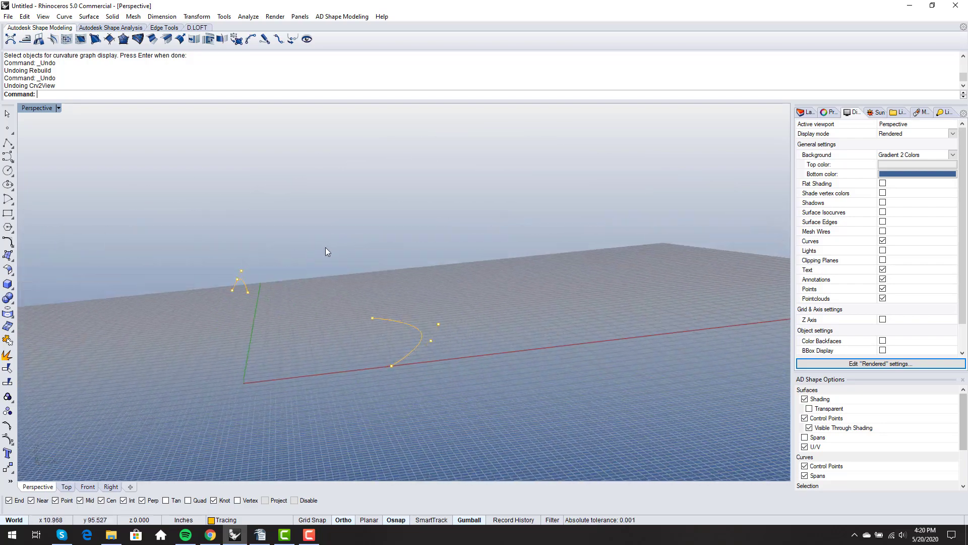
right_click_drag(397, 298, 379, 265)
right_click_drag(331, 188, 255, 216)
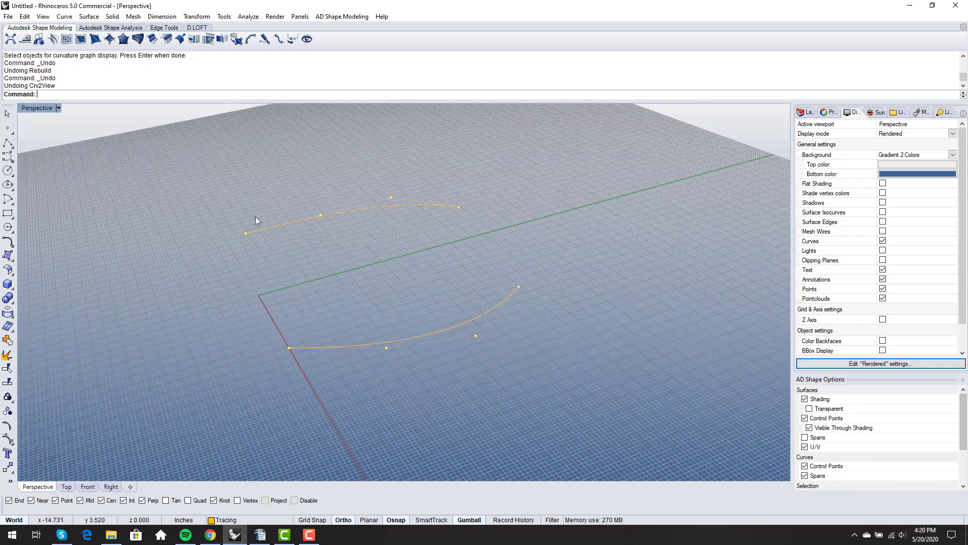
right_click_drag(340, 313, 392, 291)
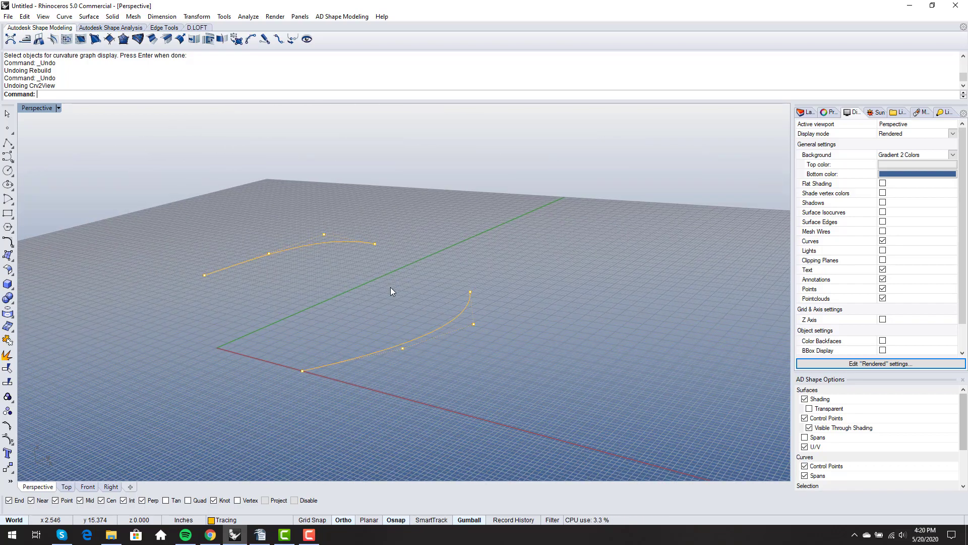
Build a 3D curve from the lower and upper profile curves with Crv2View
type("crv2view")
key("Return")
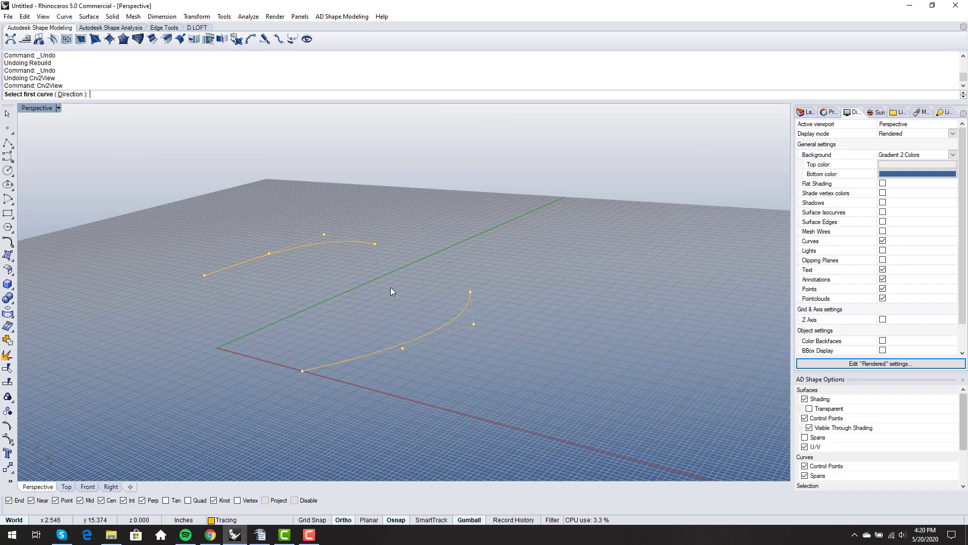
left_click(373, 356)
left_click(244, 263)
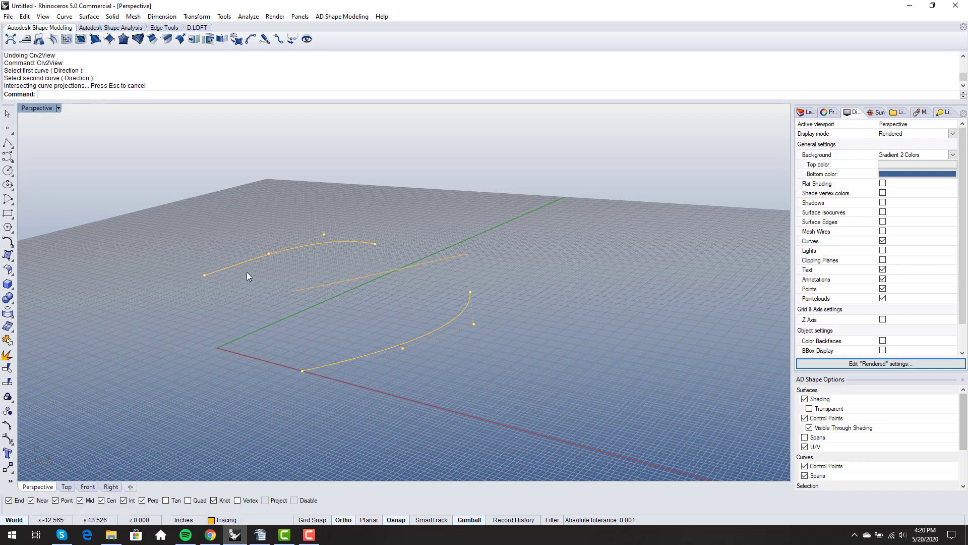
right_click_drag(246, 275, 237, 302)
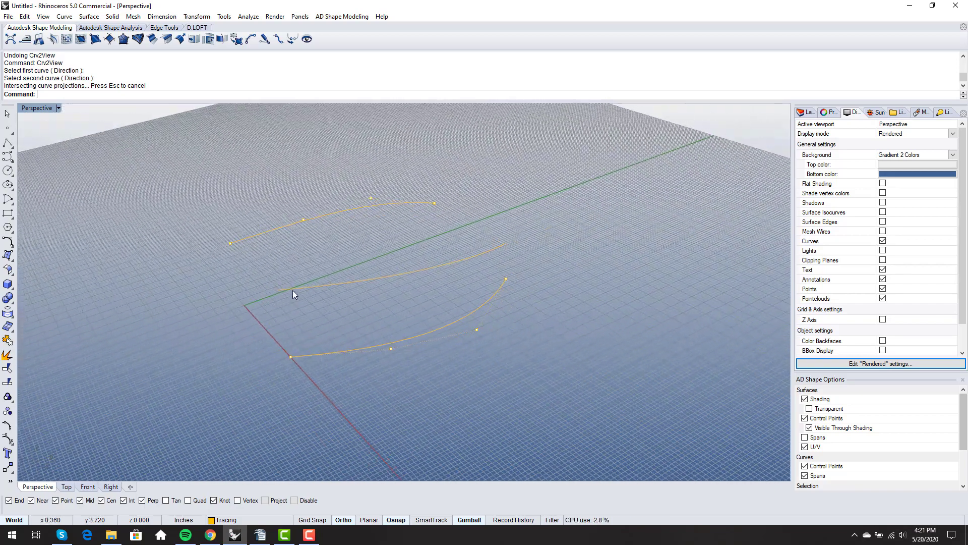
Show the new middle curve's 16 control points, inspect them, and launch CurvatureGraph
left_click(293, 290)
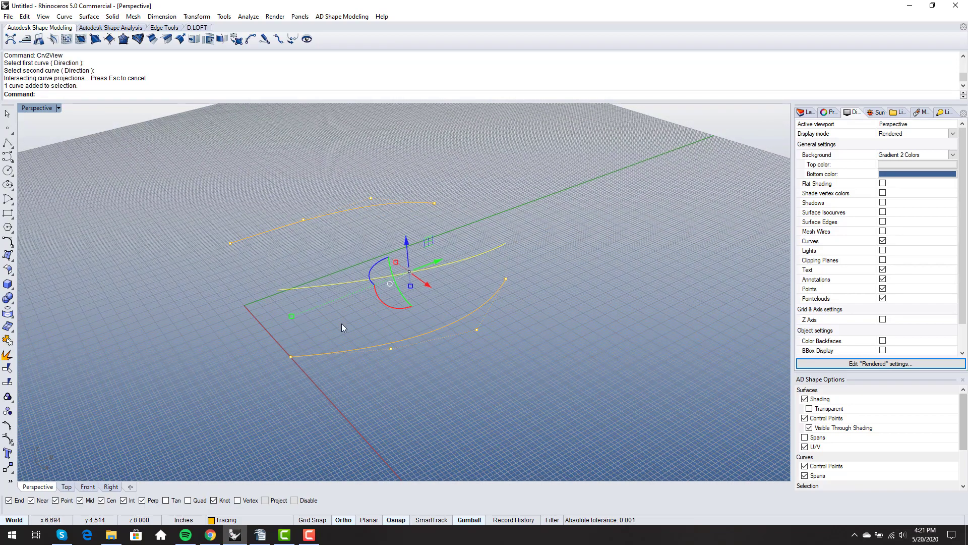
key("F10")
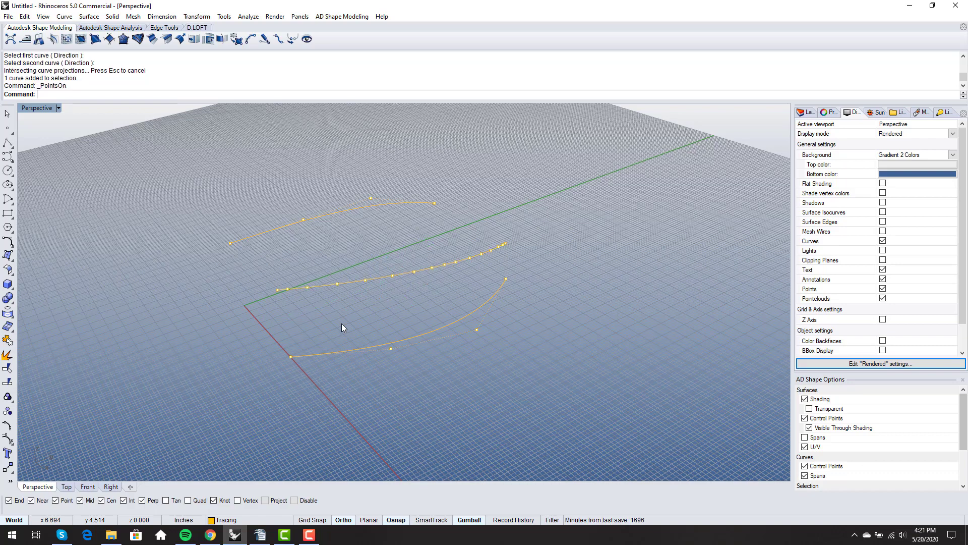
right_click_drag(335, 338, 301, 378)
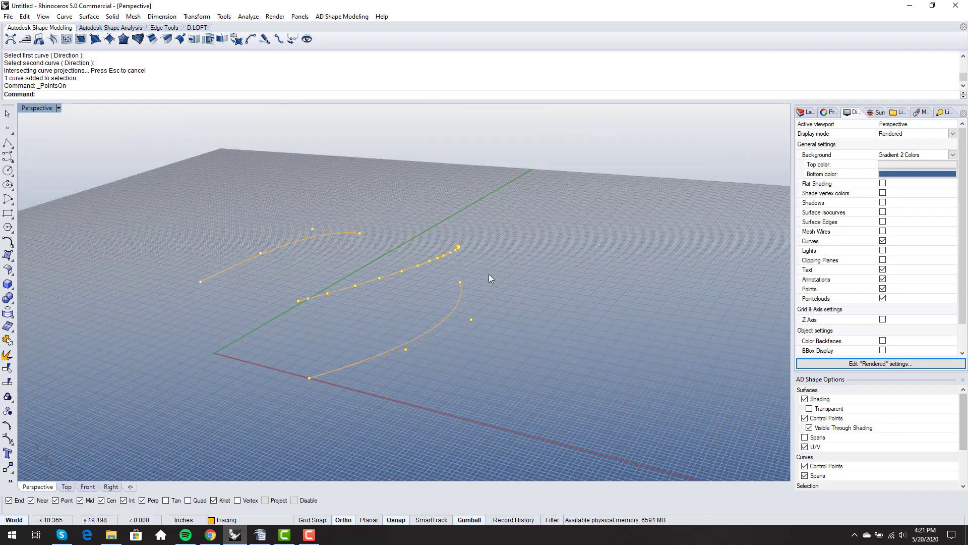
right_click_drag(489, 274, 516, 255)
left_click_drag(346, 233, 432, 297)
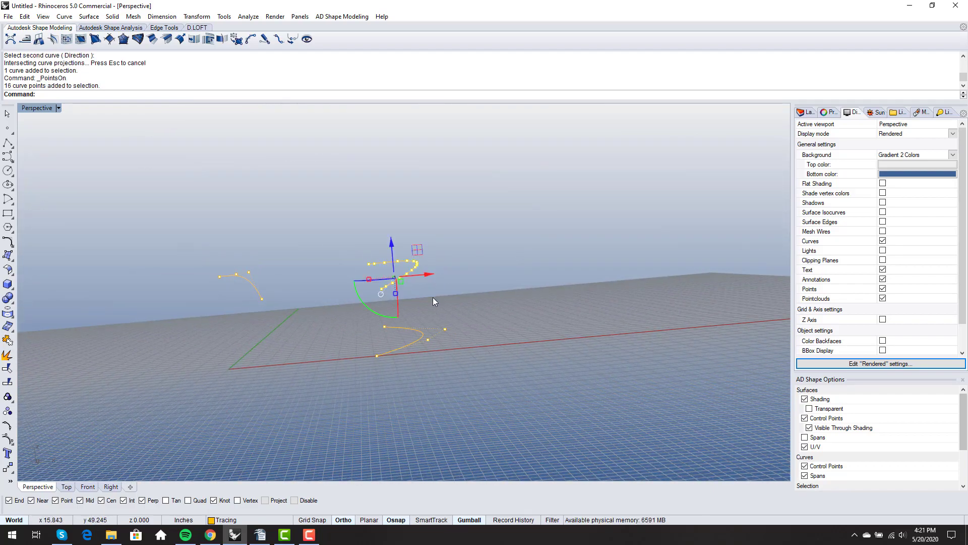
left_click(525, 256)
right_click_drag(525, 256, 371, 292)
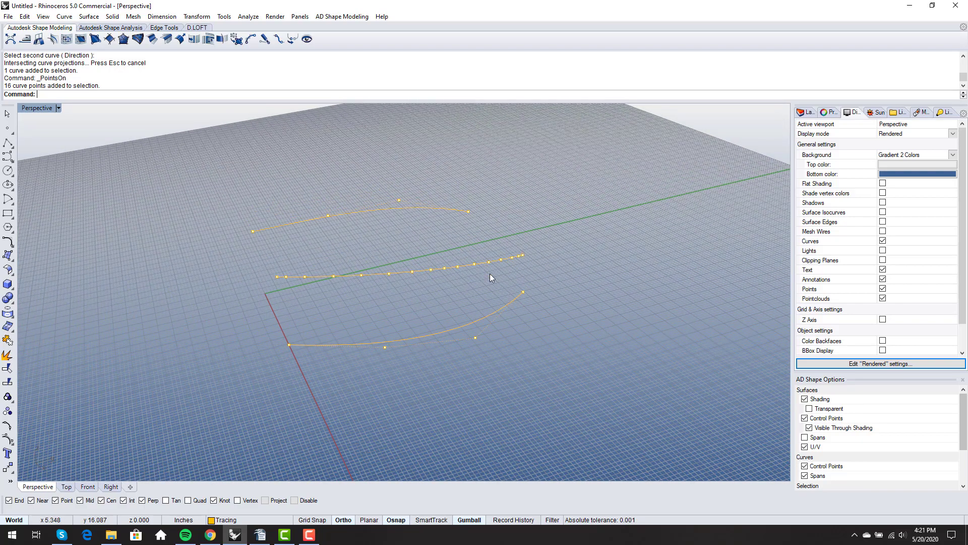
mouse_move(491, 275)
right_mouse_down()
mouse_move(503, 245)
mouse_move(493, 273)
right_mouse_up()
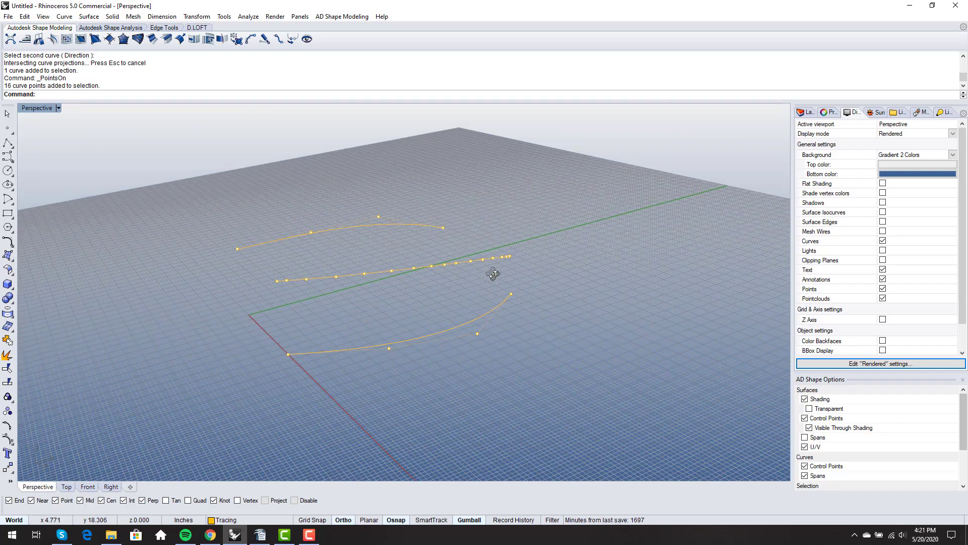
type("CurvatureGraph")
key("Return")
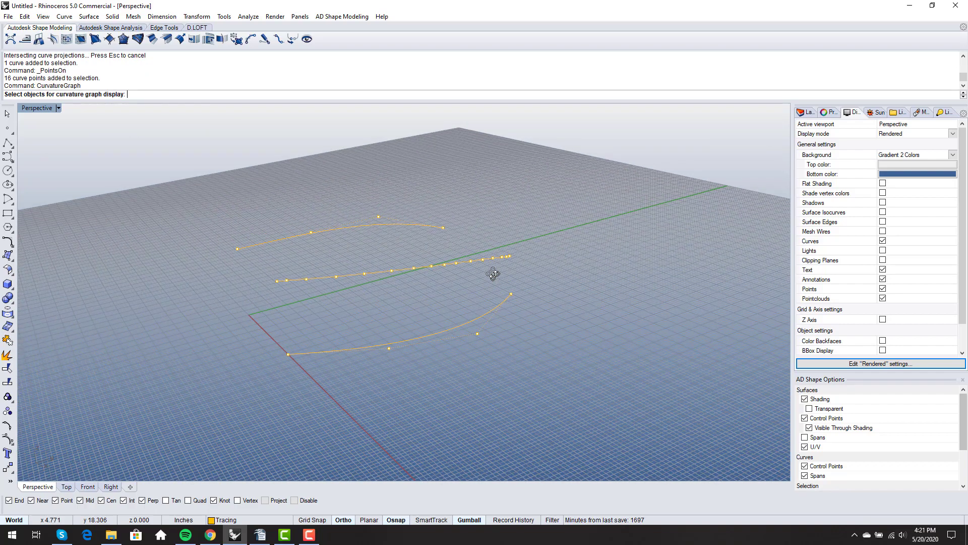
Display the curvature comb on the middle curve and inspect it from several angles
left_click(466, 264)
key("Return")
right_click_drag(400, 287, 374, 255)
scroll(373, 254, "up", 7)
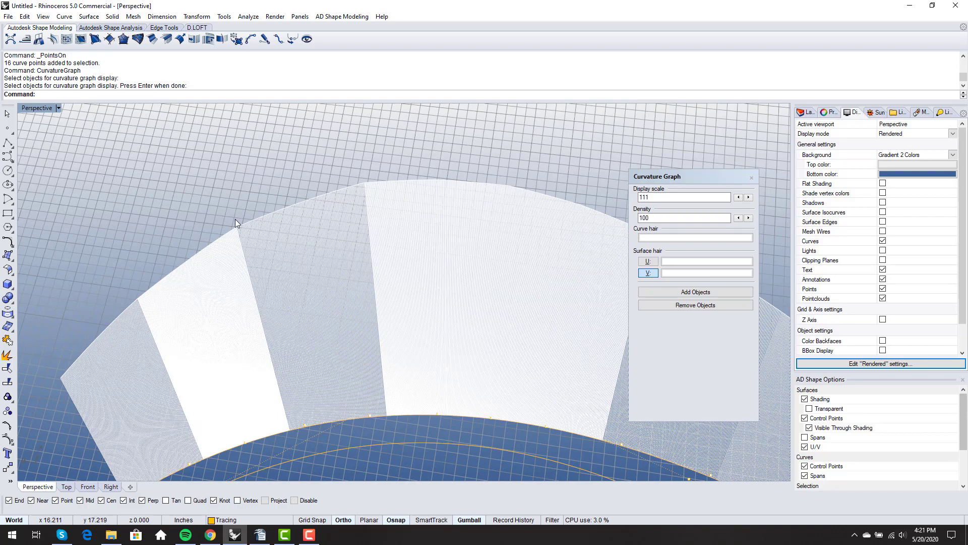
scroll(243, 220, "up", 4)
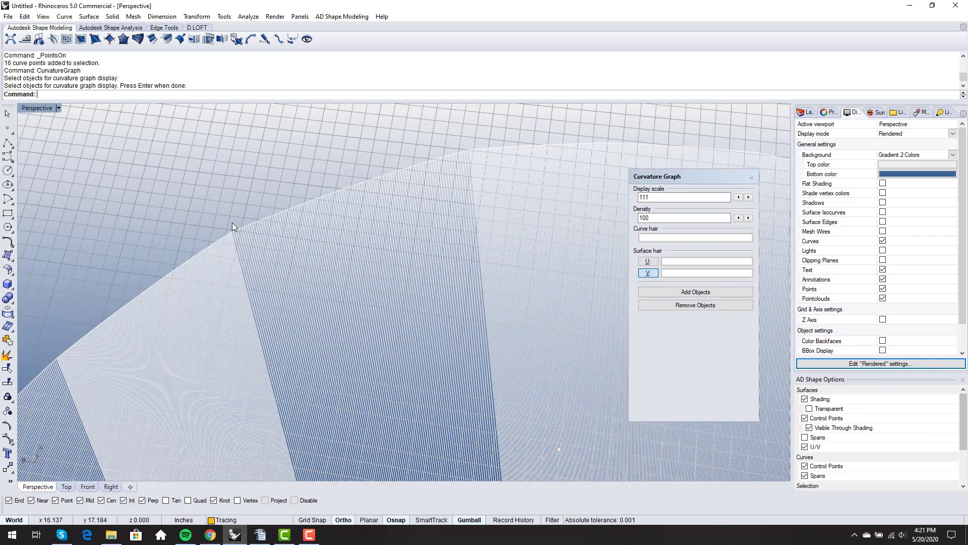
scroll(373, 166, "down", 7)
right_click_drag(345, 173, 352, 194)
right_click_drag(353, 194, 544, 250, "shift")
Close the curvature graph and start the Rebuild command
left_click(751, 177)
scroll(335, 247, "down", 3)
right_click_drag(403, 301, 422, 302)
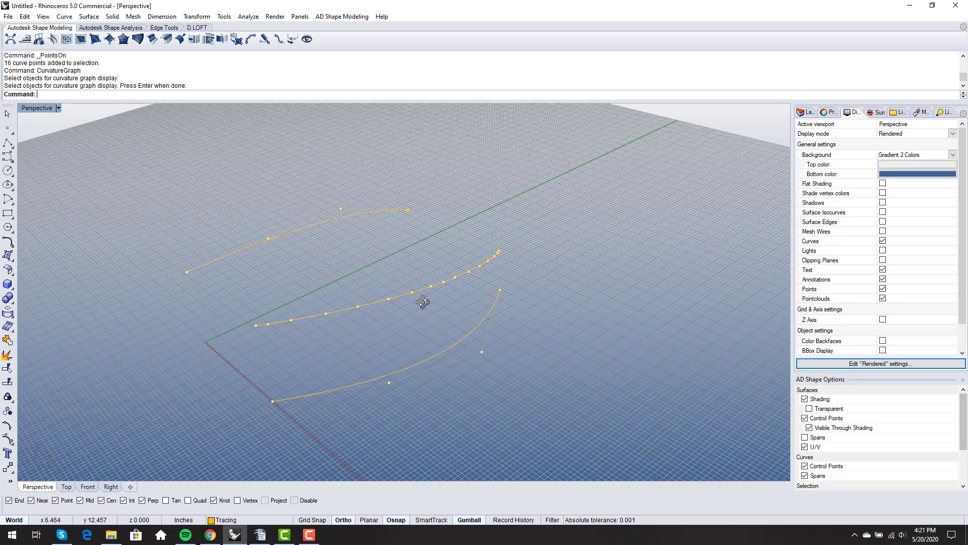
type("rebuild")
key("Return")
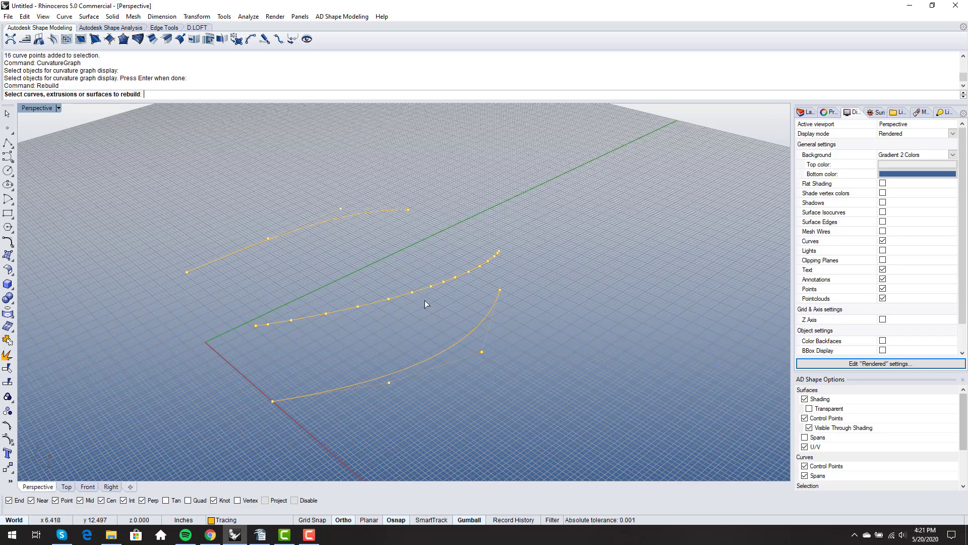
Rebuild the middle curve with 6 control points at degree 5, then start CurvatureGraph
left_click(430, 287)
key("Return")
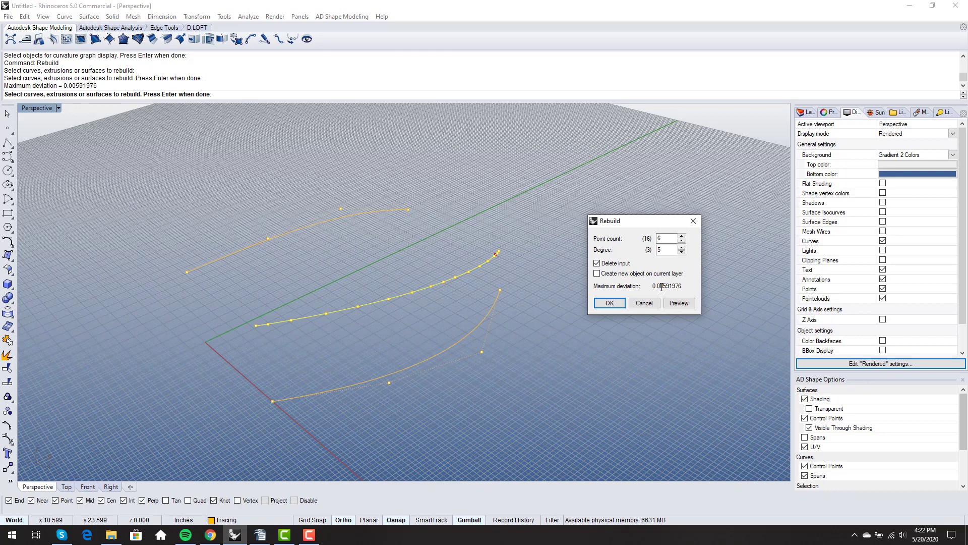
left_click(610, 303)
right_click_drag(619, 318, 602, 328)
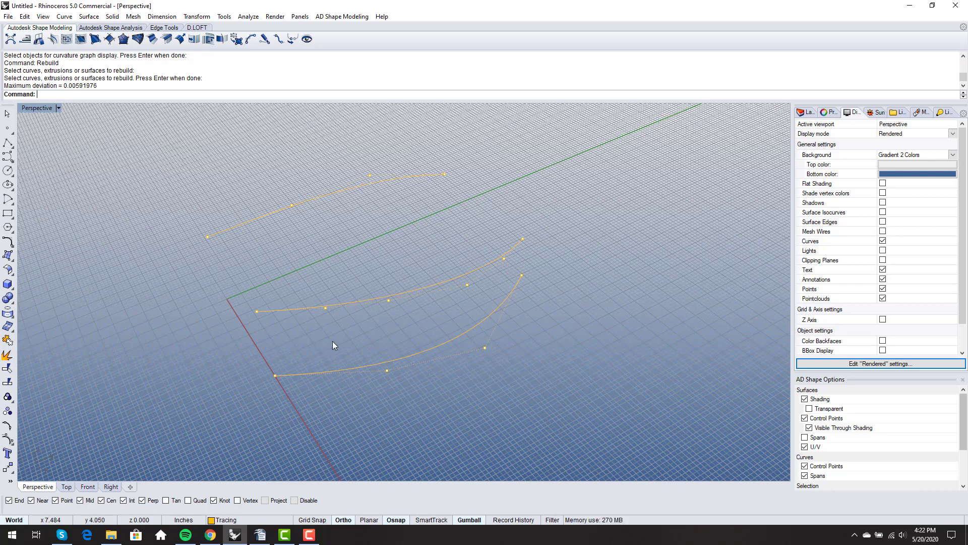
type("CurvatureGraph")
key("Return")
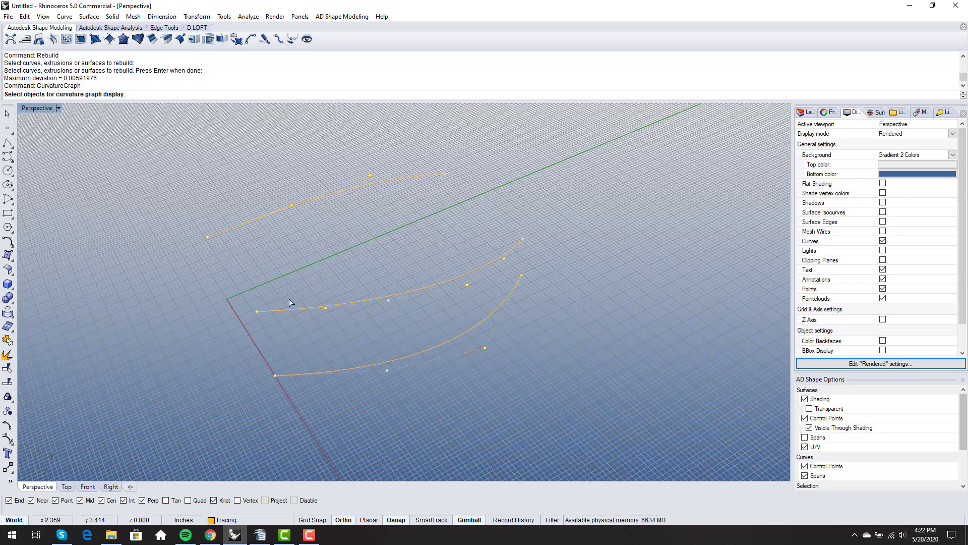
Show the rebuilt curve's curvature comb and study its shape from several angles
left_click(324, 313)
key("Return")
right_click_drag(323, 316, 492, 282)
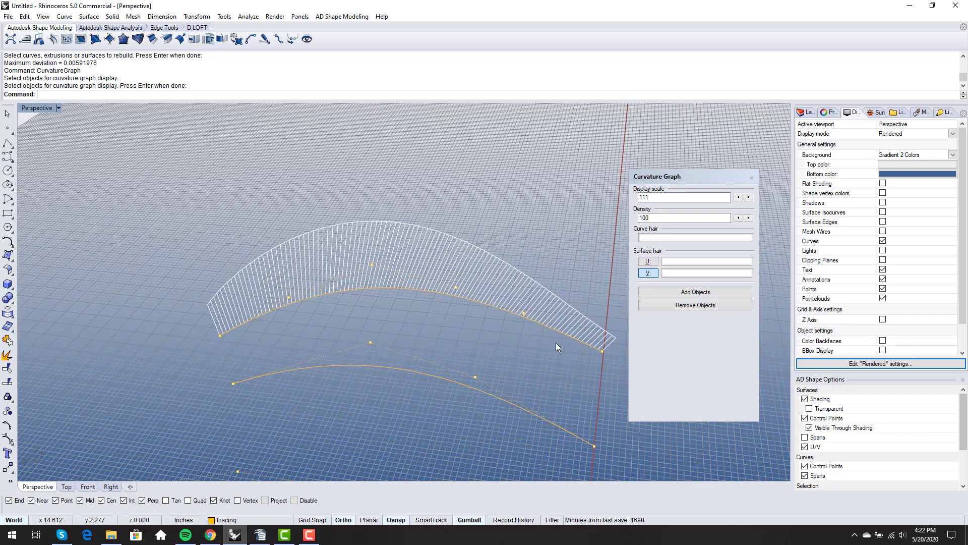
right_click_drag(556, 345, 342, 333)
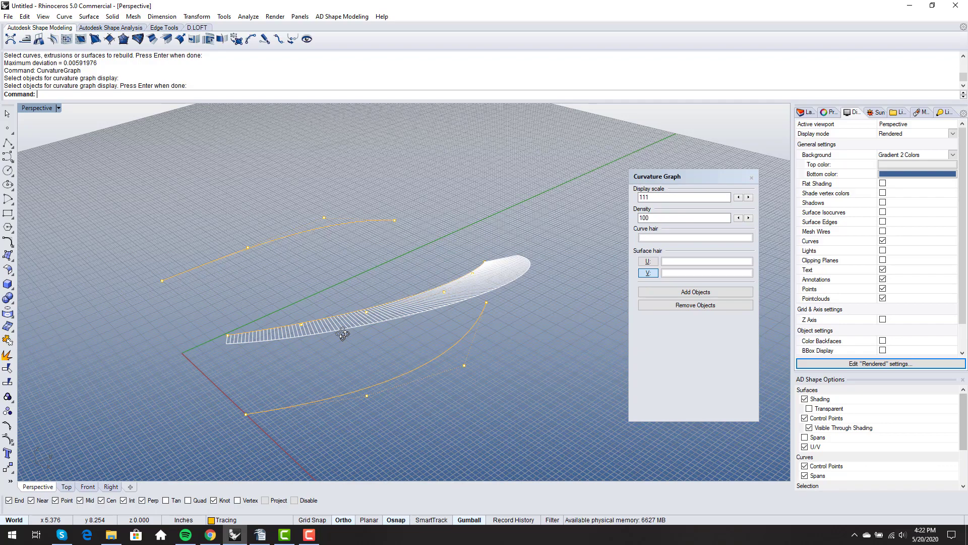
right_click_drag(343, 337, 554, 338)
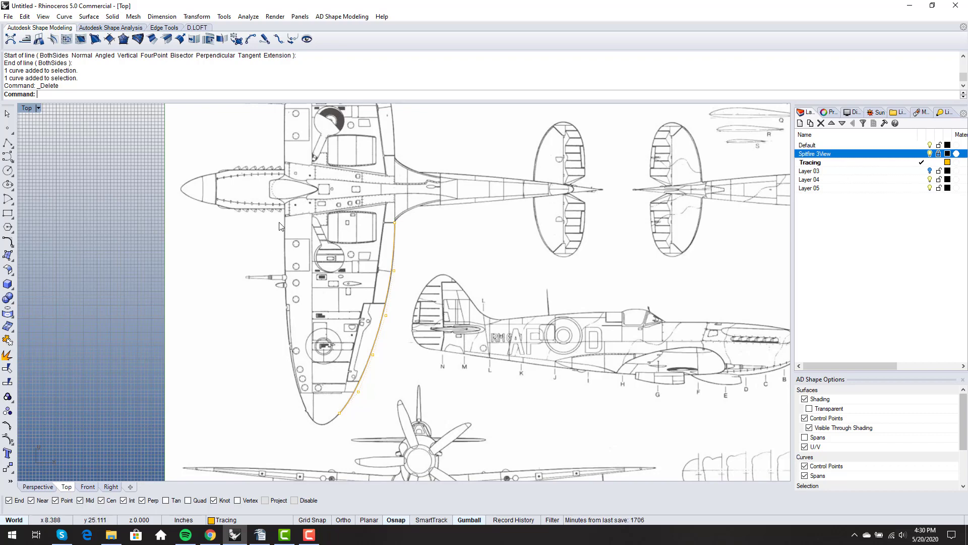
Zoom to the wing root and start a repeated line at the root corner
scroll(281, 226, "up", 5)
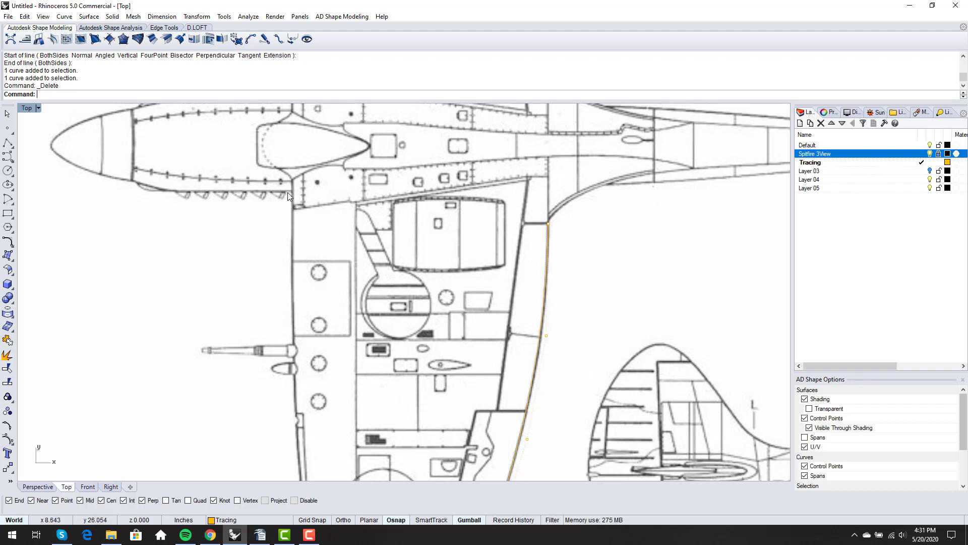
scroll(292, 191, "up", 1)
scroll(291, 191, "up", 1)
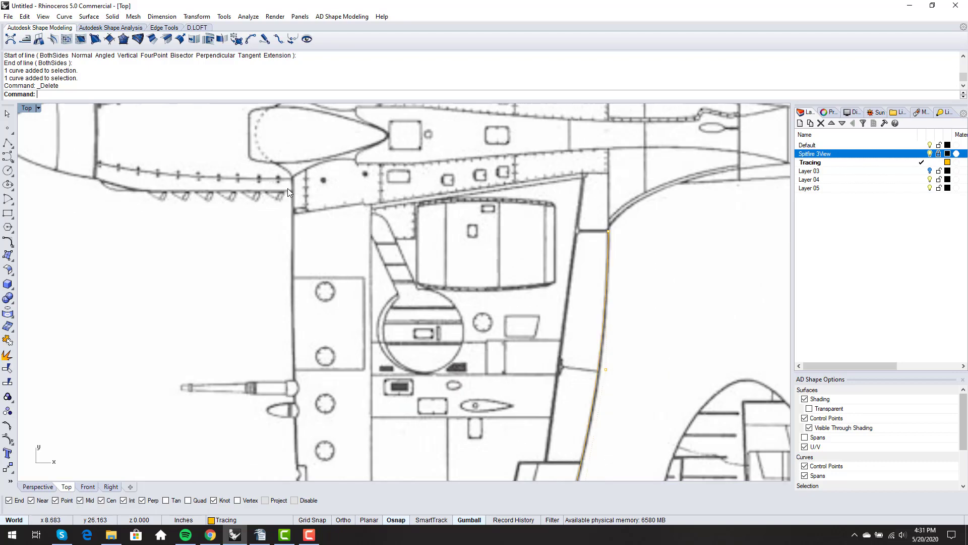
scroll(296, 348, "down", 9)
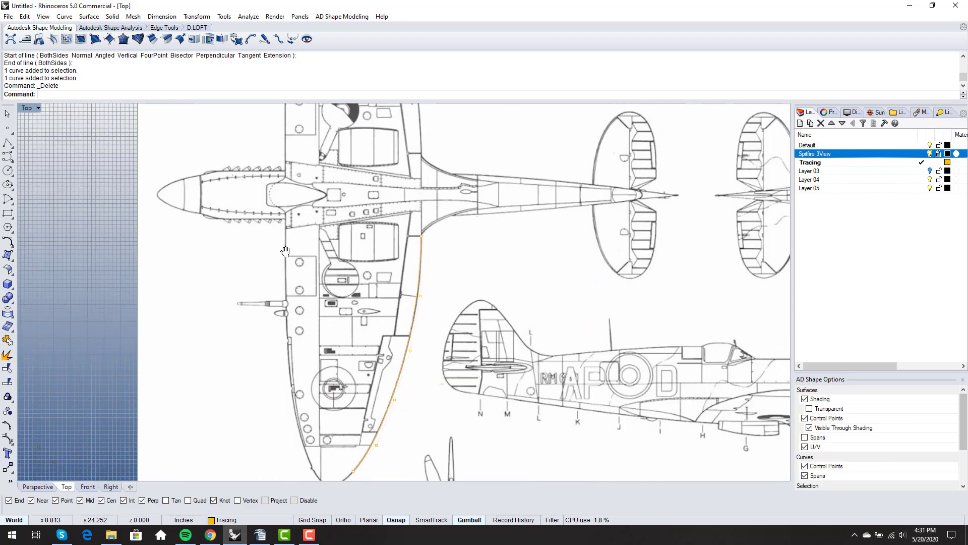
mouse_move(283, 262)
right_mouse_down()
mouse_move(286, 371)
mouse_move(274, 268)
right_mouse_up()
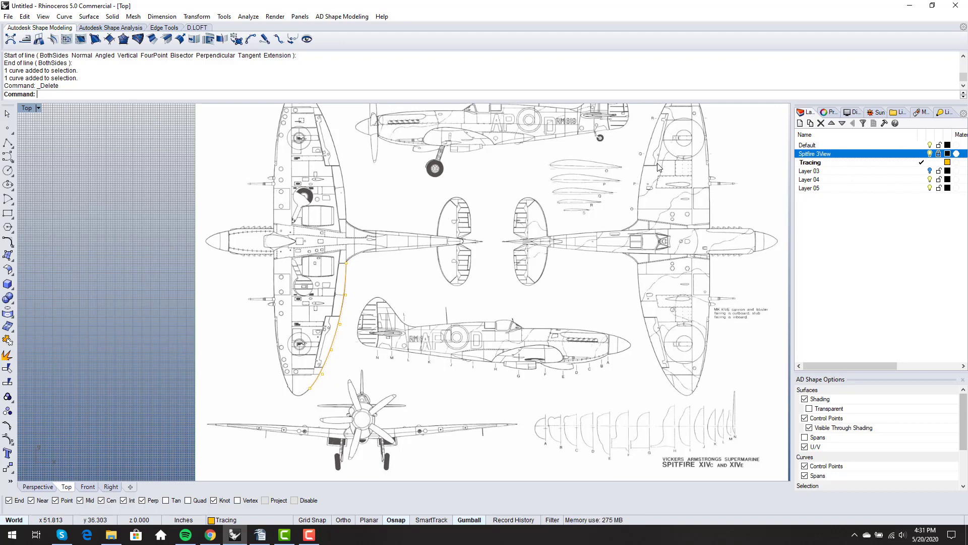
scroll(280, 247, "up", 6)
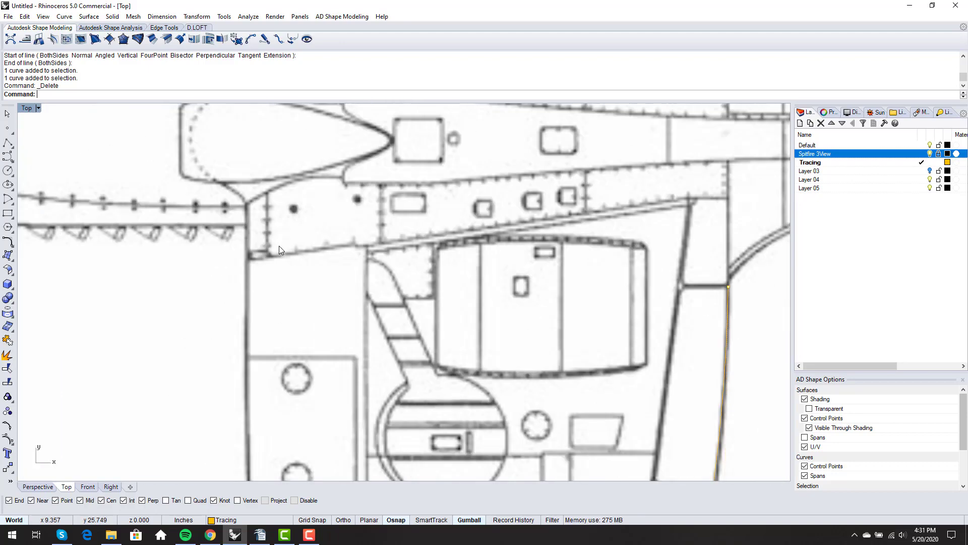
scroll(271, 244, "up", 4)
right_click(256, 227)
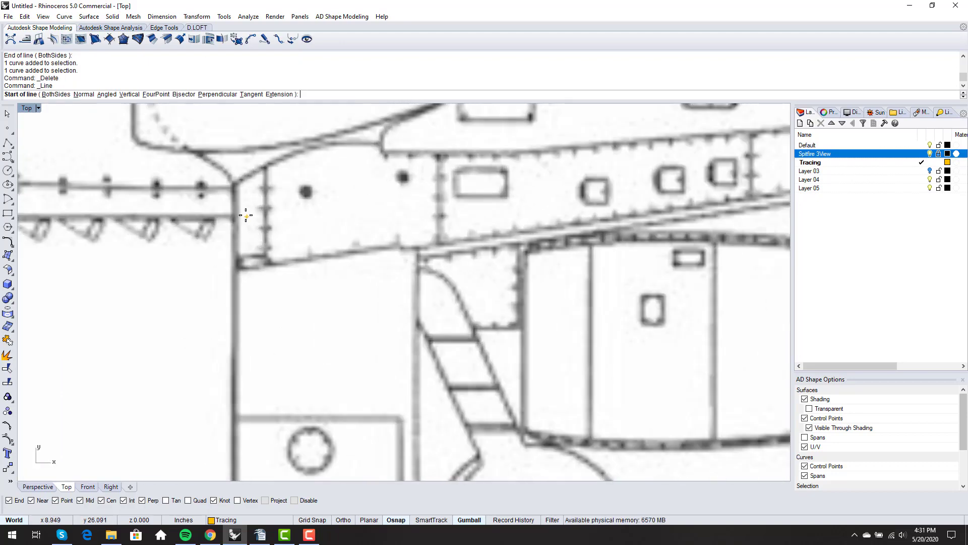
left_click(235, 191)
Run the line along the fuselage side and end it at the edge by the cannon
scroll(236, 192, "down", 5)
scroll(242, 352, "up", 5)
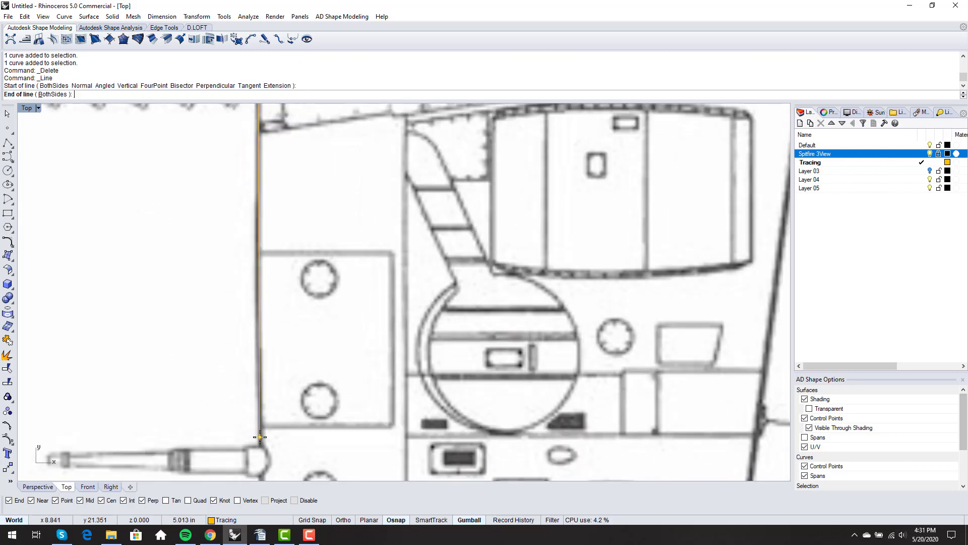
scroll(260, 435, "down", 4, "shift")
right_click_drag(260, 436, 267, 296, "shift")
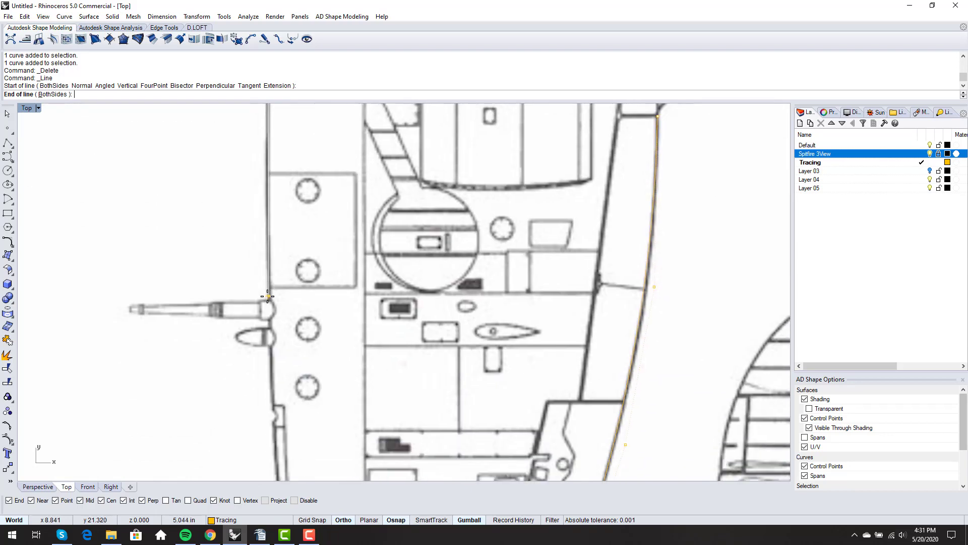
scroll(261, 391, "down", 1)
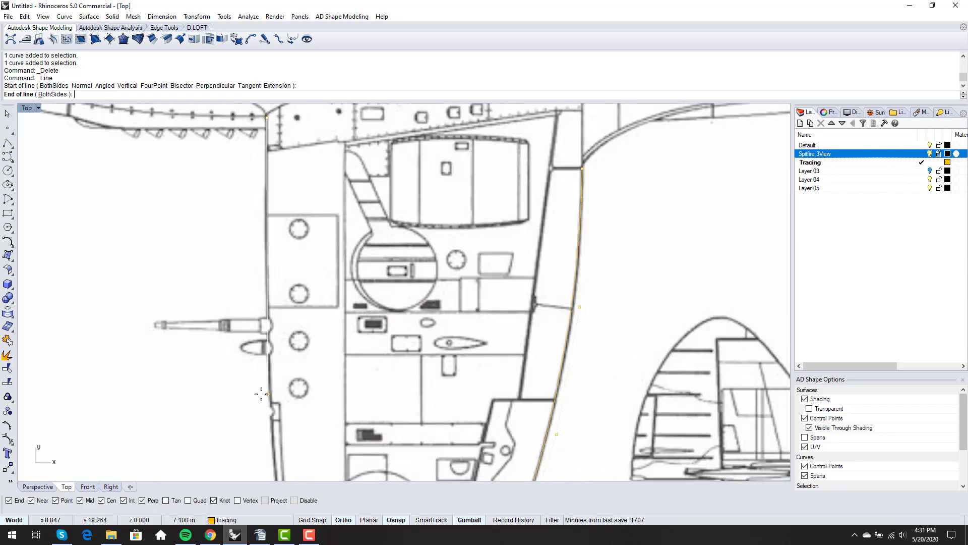
right_click_drag(259, 394, 258, 325)
scroll(261, 280, "up", 3)
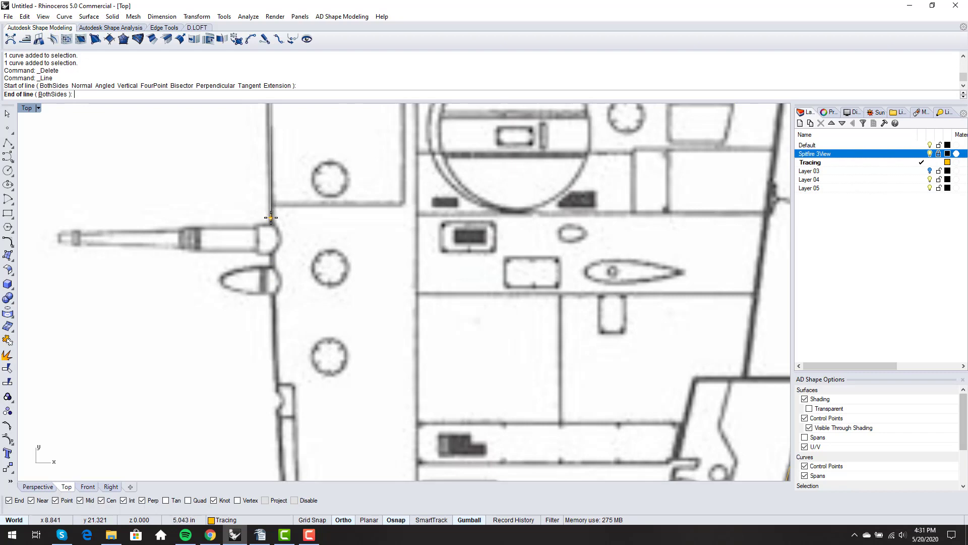
left_click(270, 217, "shift")
scroll(271, 245, "down", 9)
right_click_drag(265, 273, 312, 273)
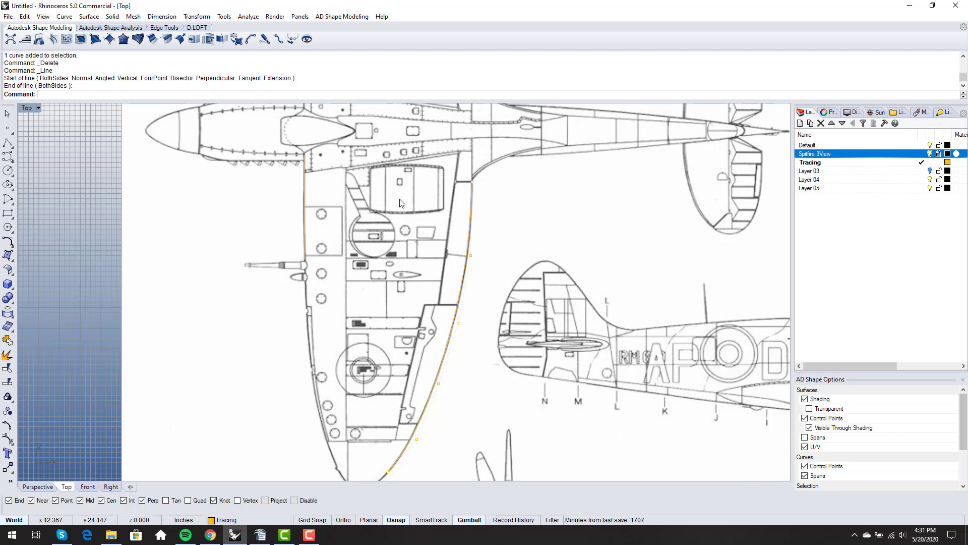
Draw an Ortho horizontal line from the fuselage edge across the wing and slide it slightly left
key("Return")
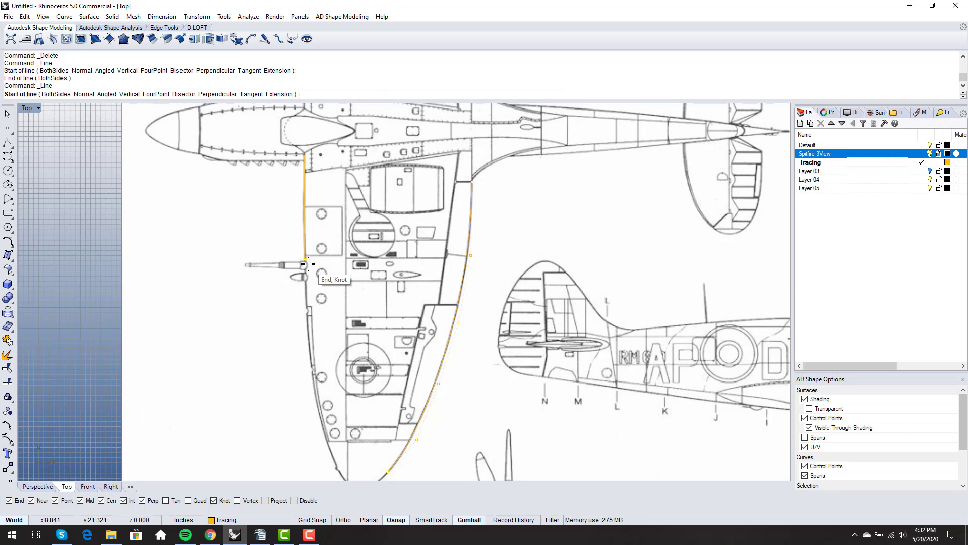
left_click(305, 259)
key("F8")
left_click(531, 258)
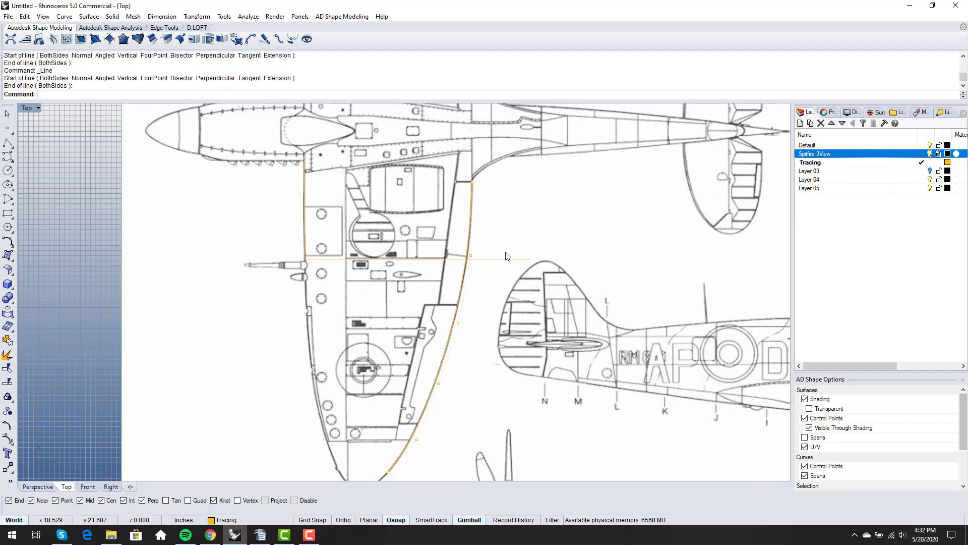
left_click(500, 259)
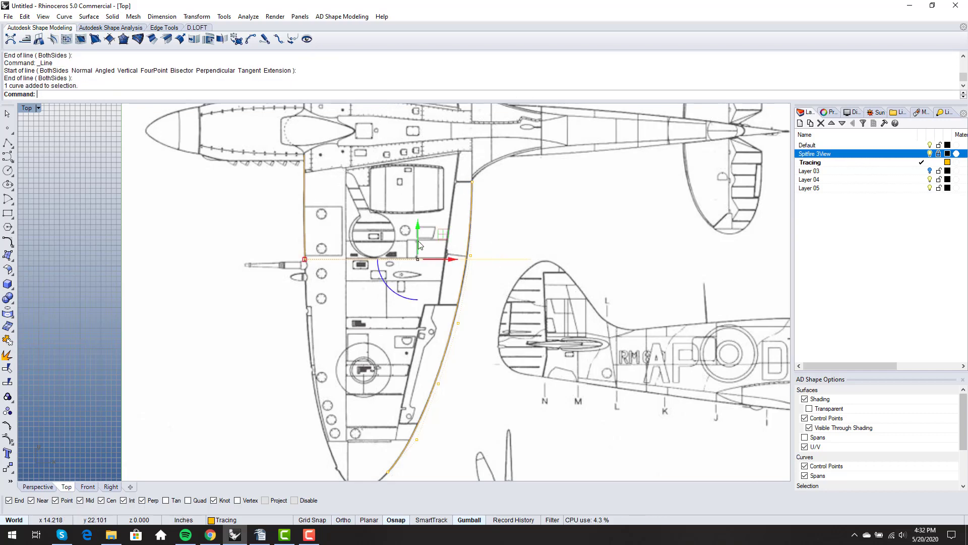
scroll(333, 287, "down", 1)
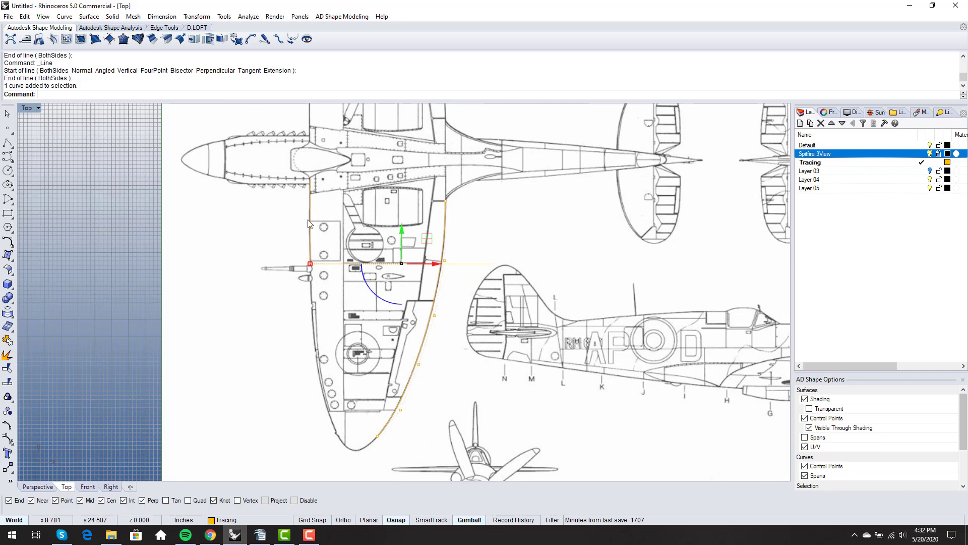
scroll(352, 285, "up", 4)
scroll(352, 285, "down", 4)
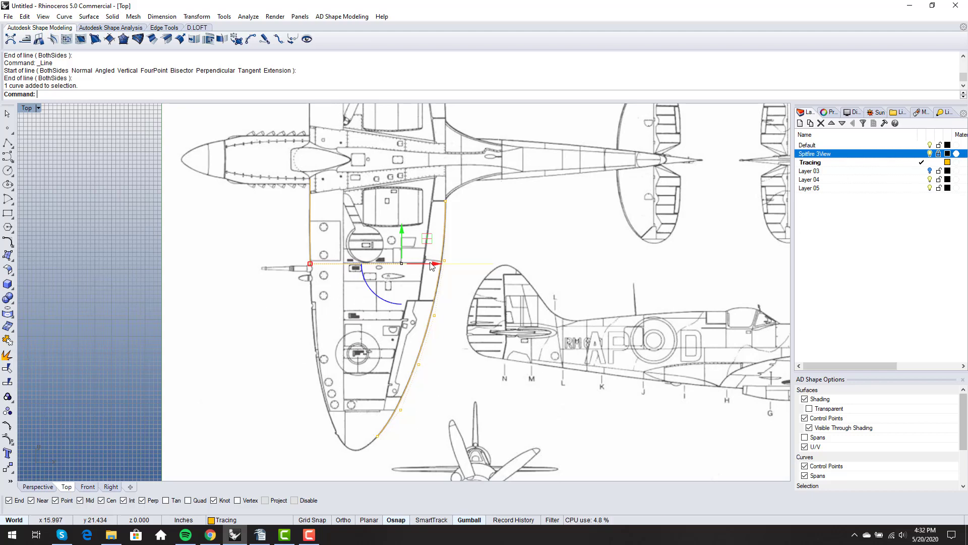
left_click_drag(434, 263, 415, 262)
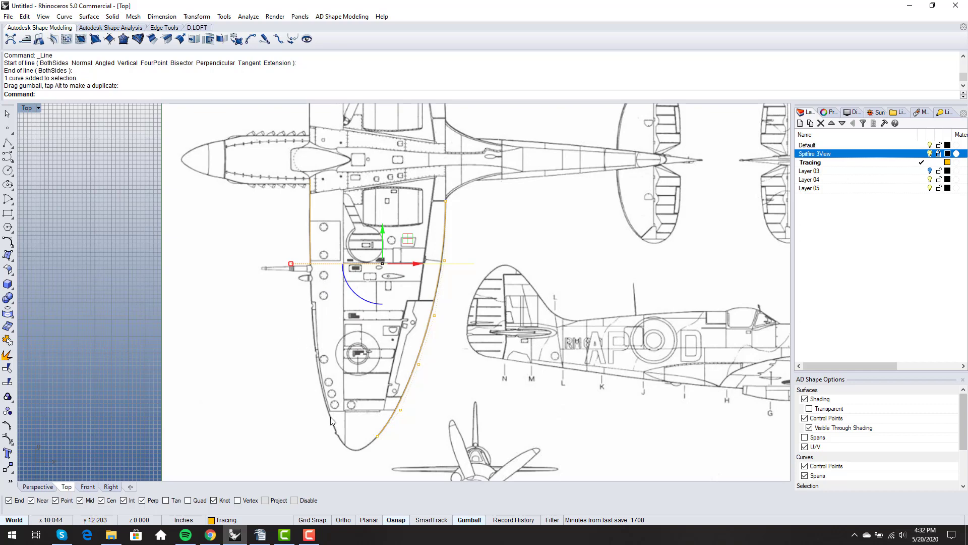
left_click(370, 314)
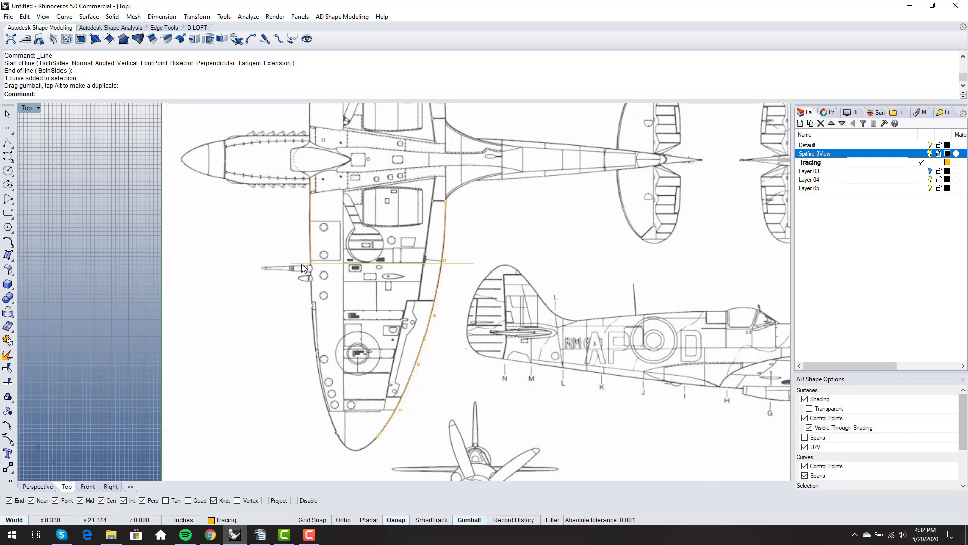
Draw another horizontal line from the curve's lower end across the wing tip
key("Return")
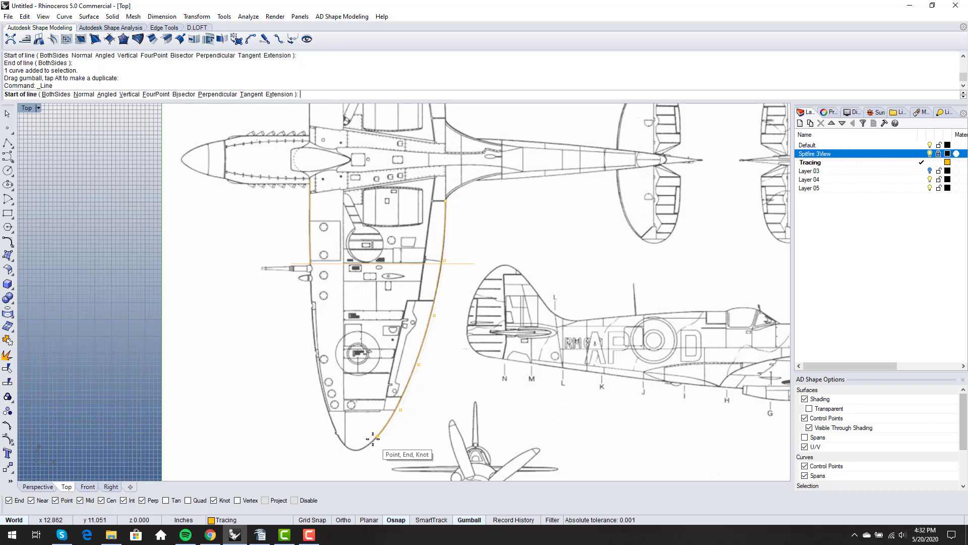
left_click(377, 435)
left_click(295, 443, "shift")
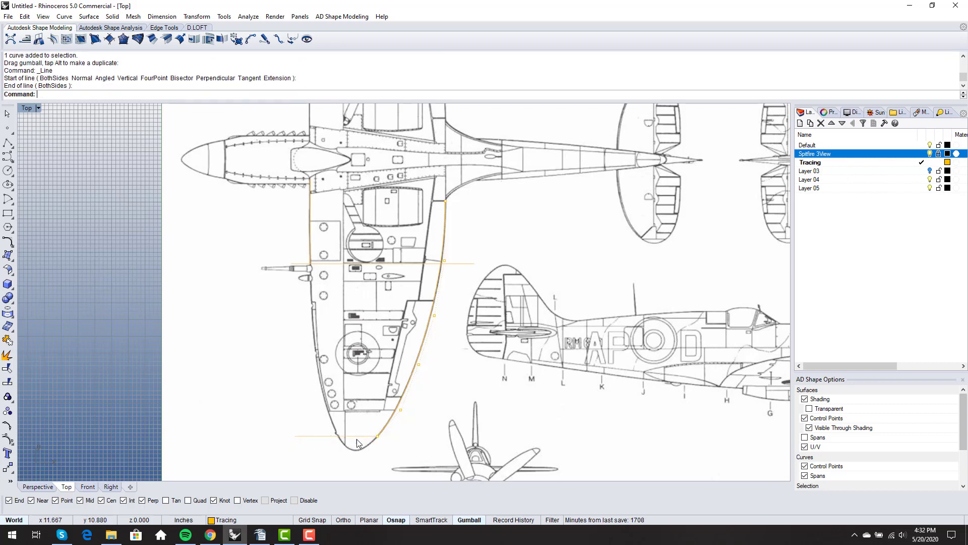
Draw a line down the wing's left edge to the horizontal tip guide
key("Return")
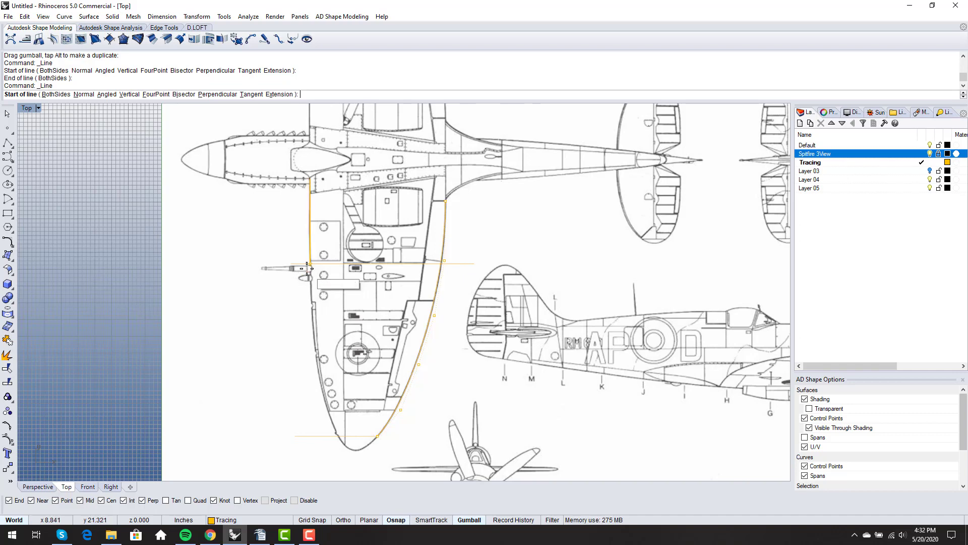
left_click(309, 264)
scroll(297, 324, "up", 2)
scroll(346, 389, "up", 4)
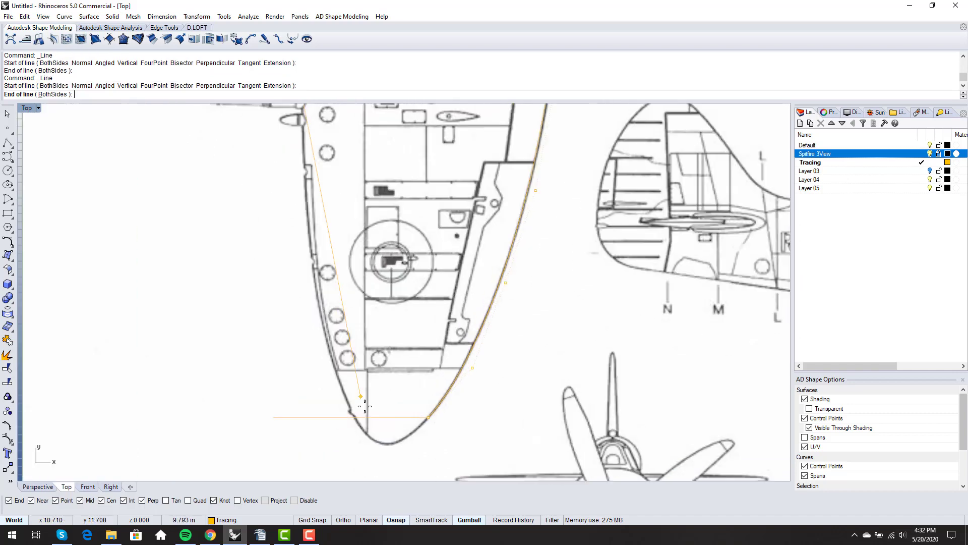
scroll(337, 434, "down", 1)
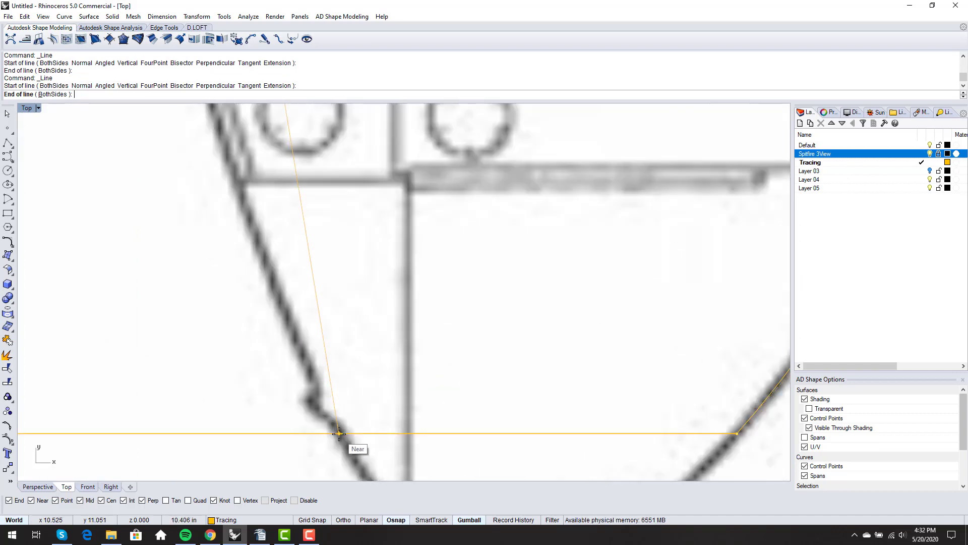
left_click(337, 433)
scroll(341, 434, "down", 2)
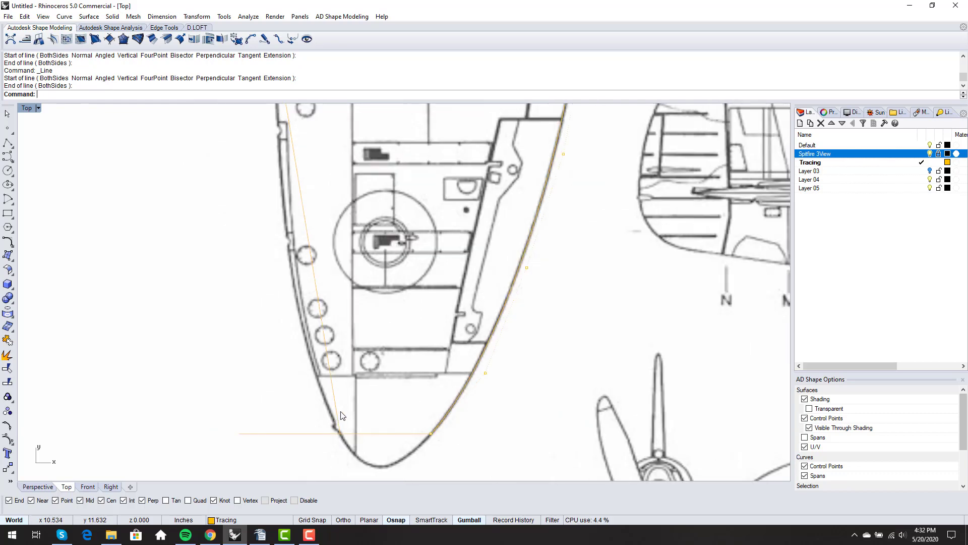
Show the line's control points and change it to degree 2 with ChangeDegree
left_click(338, 413)
scroll(337, 414, "down", 2)
key("F10")
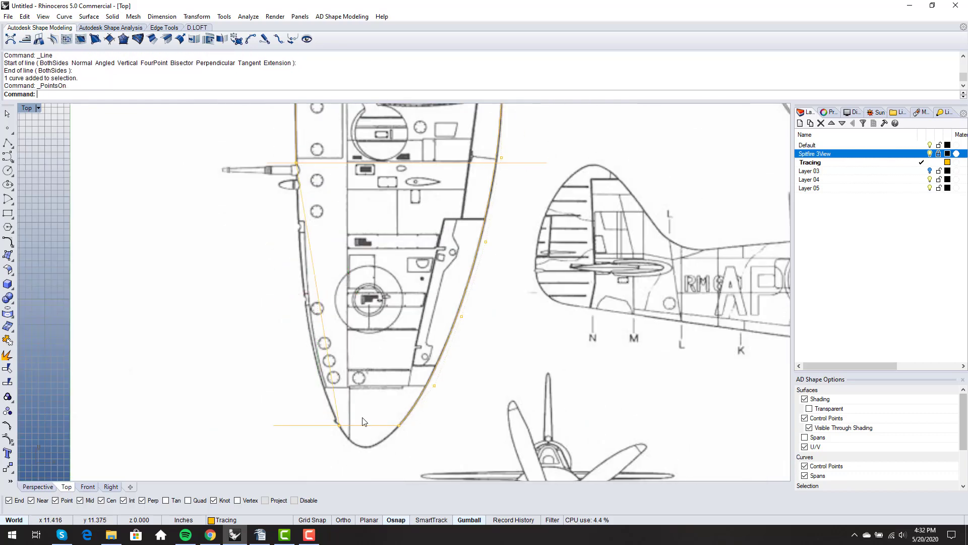
type("ChangeDegree")
key("Return")
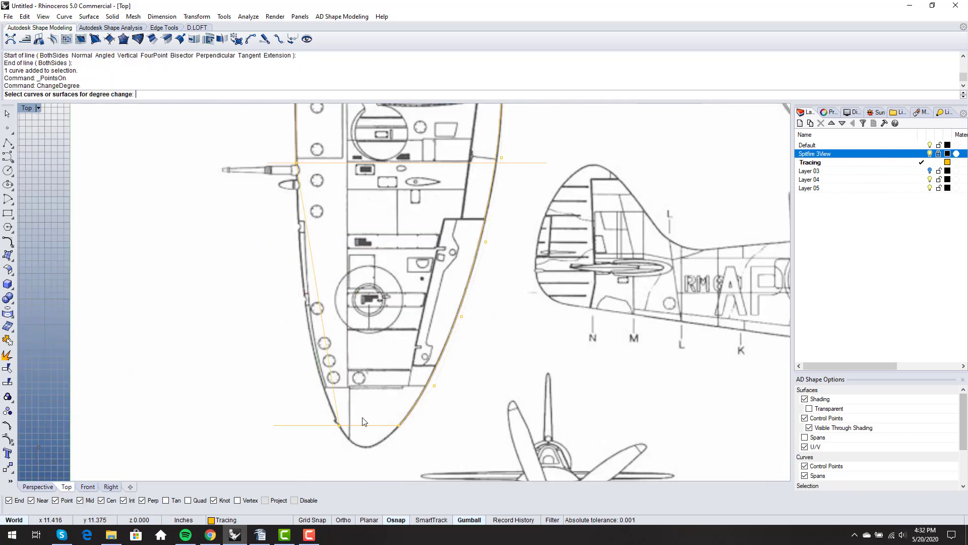
left_click(325, 353)
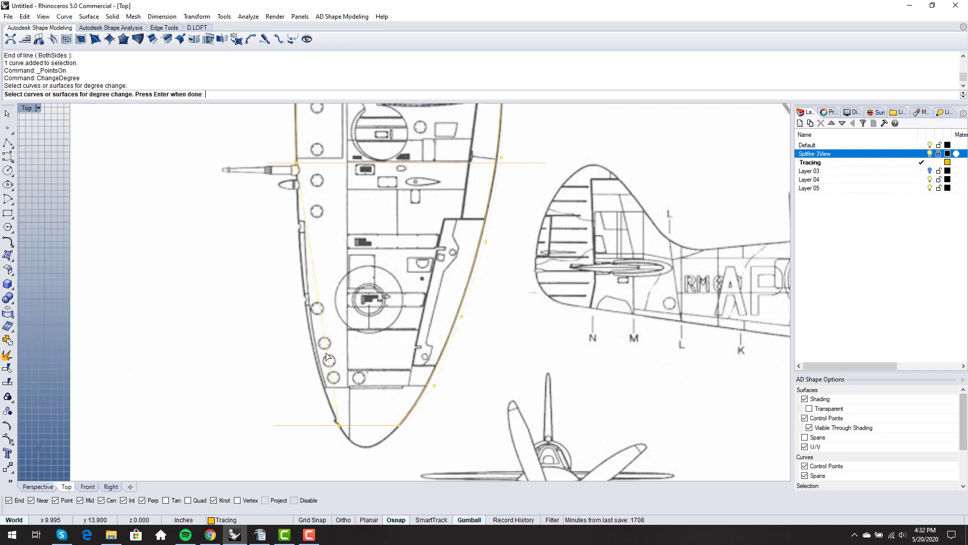
key("Return")
type("2")
key("Return")
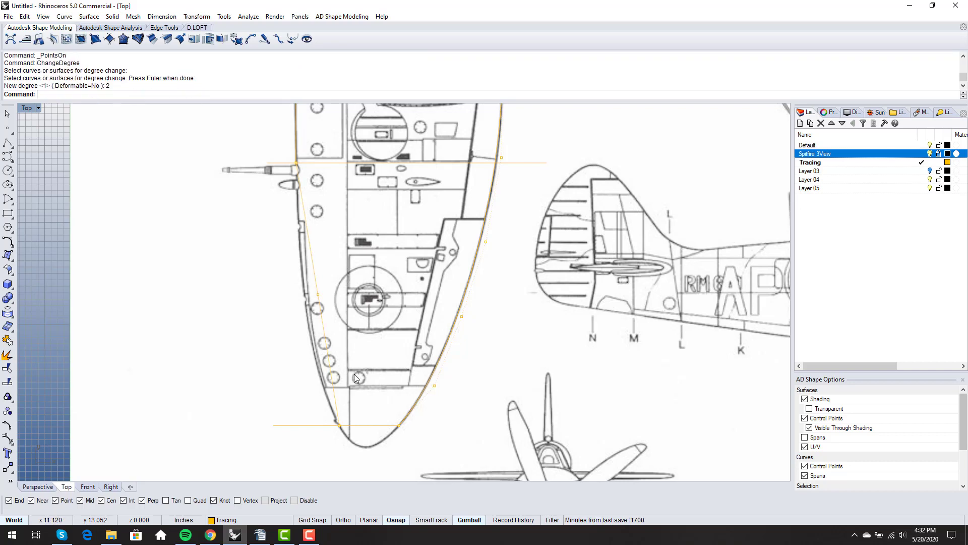
Drag two control points so the curve bends onto the wing's left edge
left_click(319, 295)
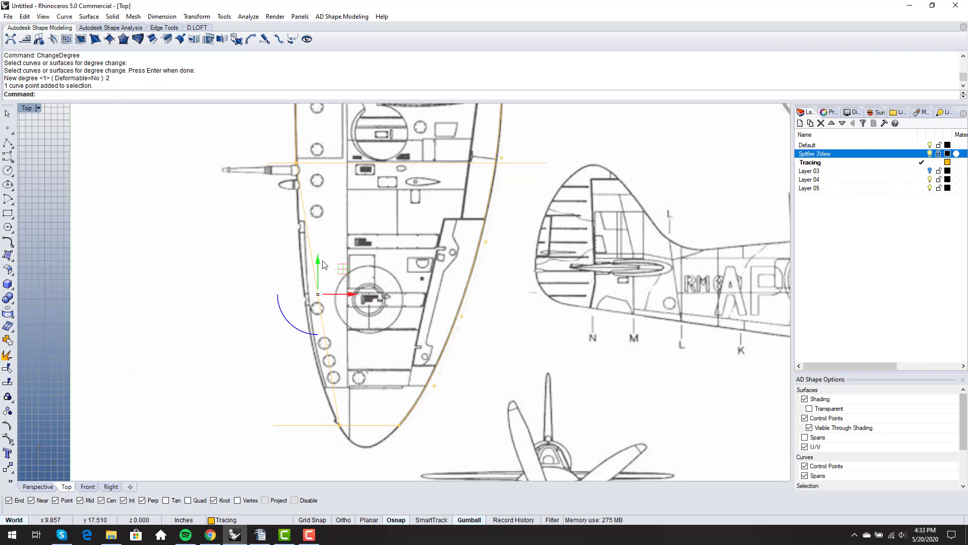
left_click_drag(326, 263, 328, 339)
scroll(291, 359, "up", 4)
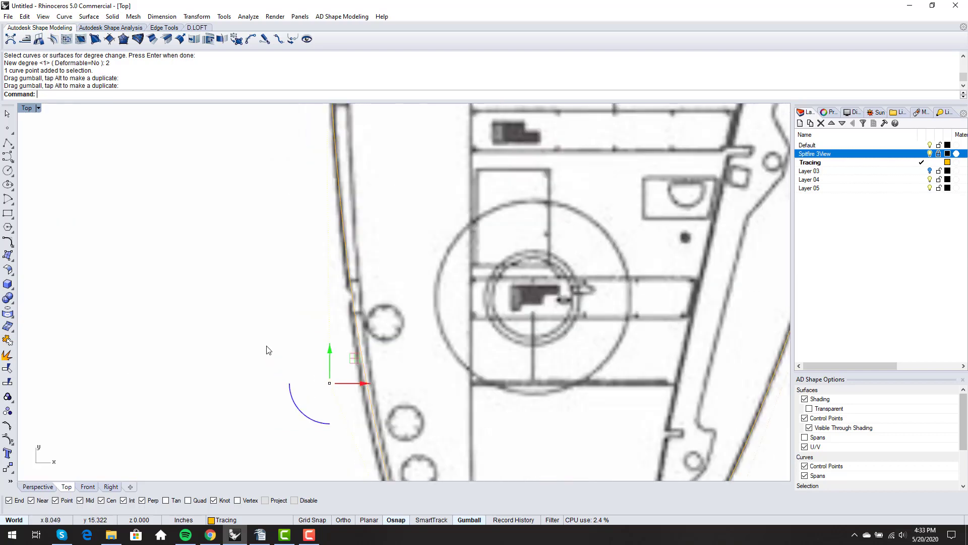
right_click_drag(307, 319, 283, 313)
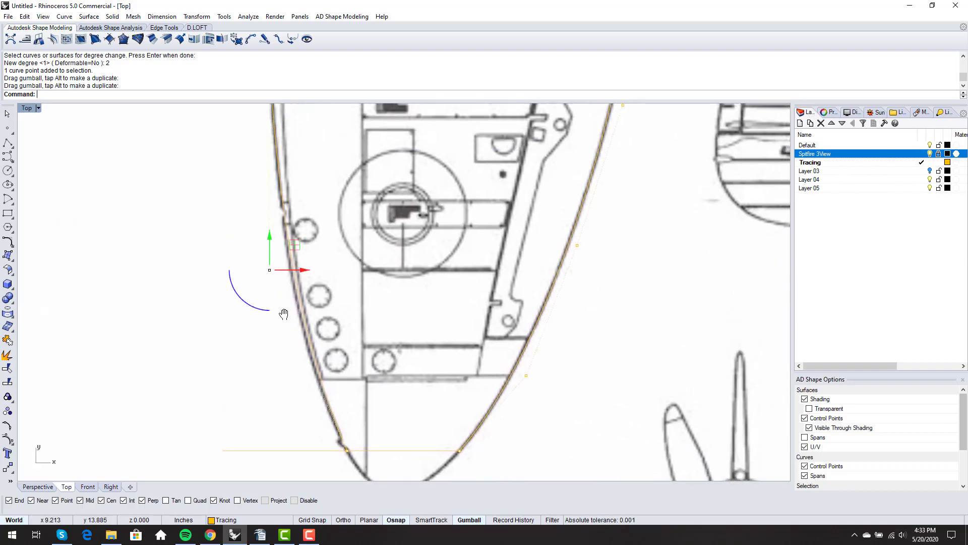
left_click(269, 270)
scroll(269, 272, "up", 2)
left_click_drag(303, 271, 296, 270)
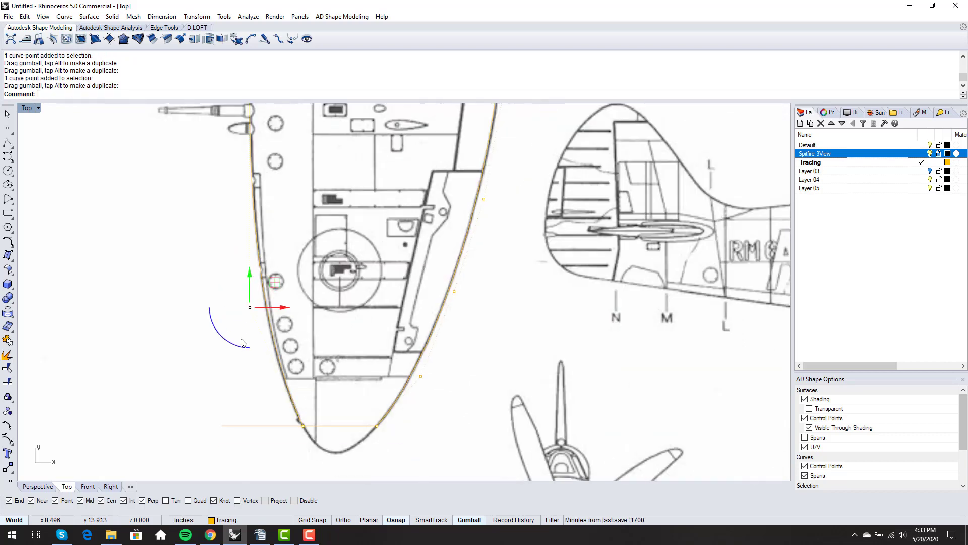
scroll(243, 343, "down", 3)
Raise the left-edge curve to degree 3 with ChangeDegree
type("ChangeDegree")
key("Return")
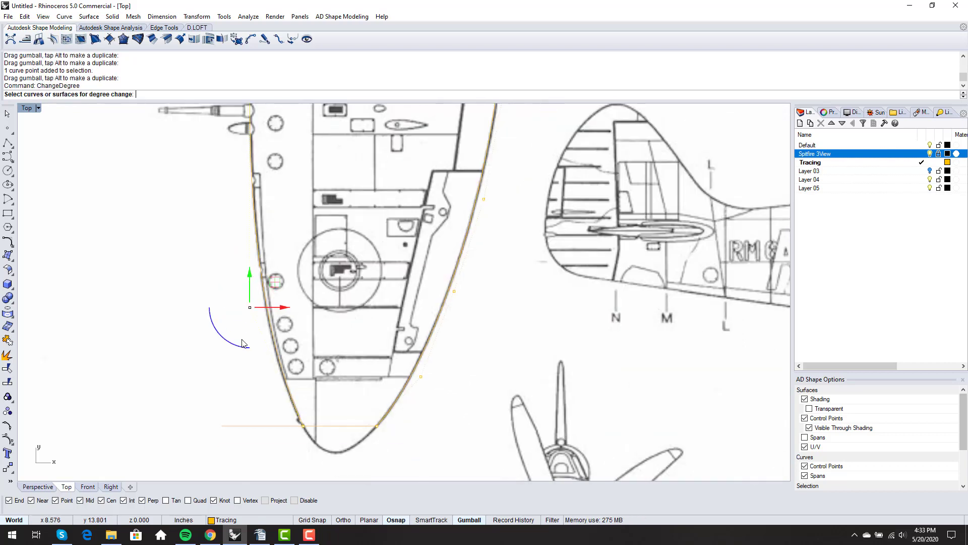
left_click(278, 367)
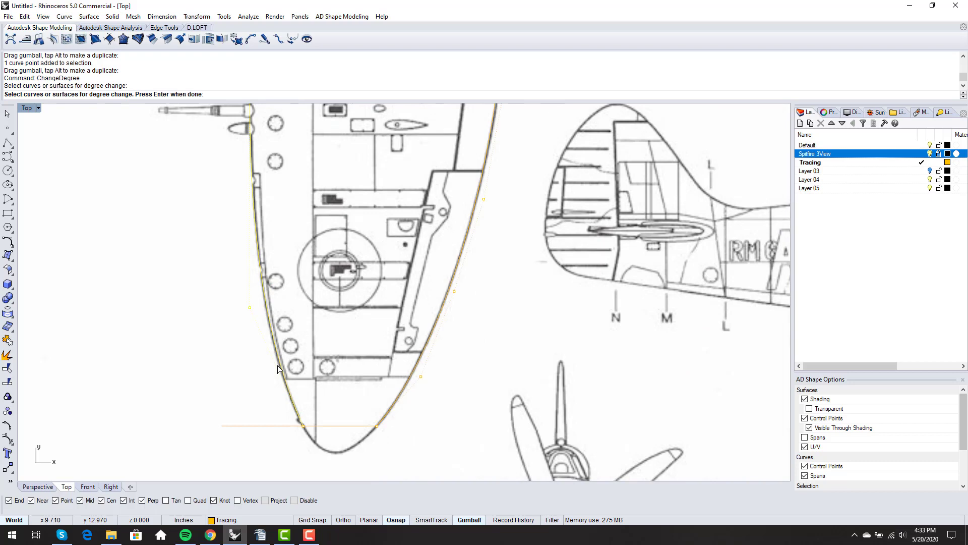
key("Return")
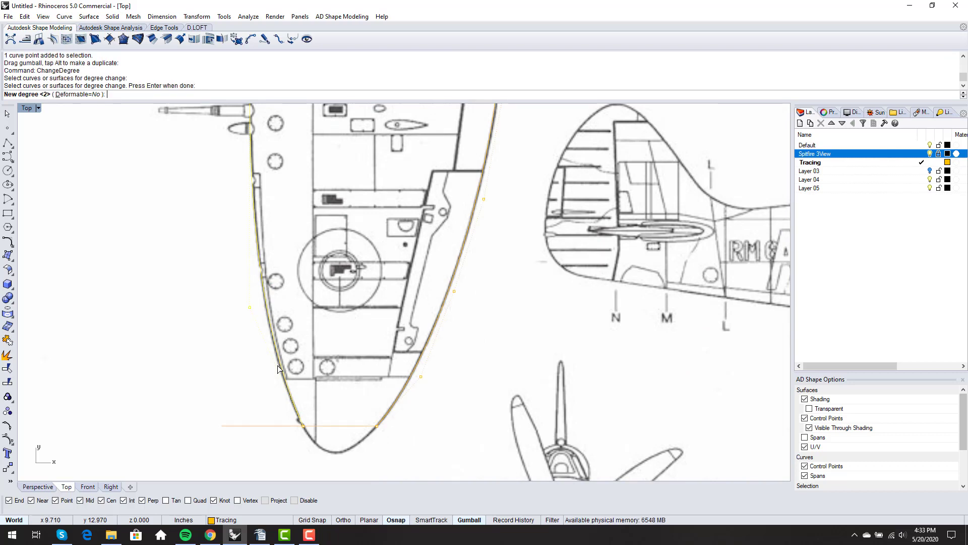
type("3")
key("Return")
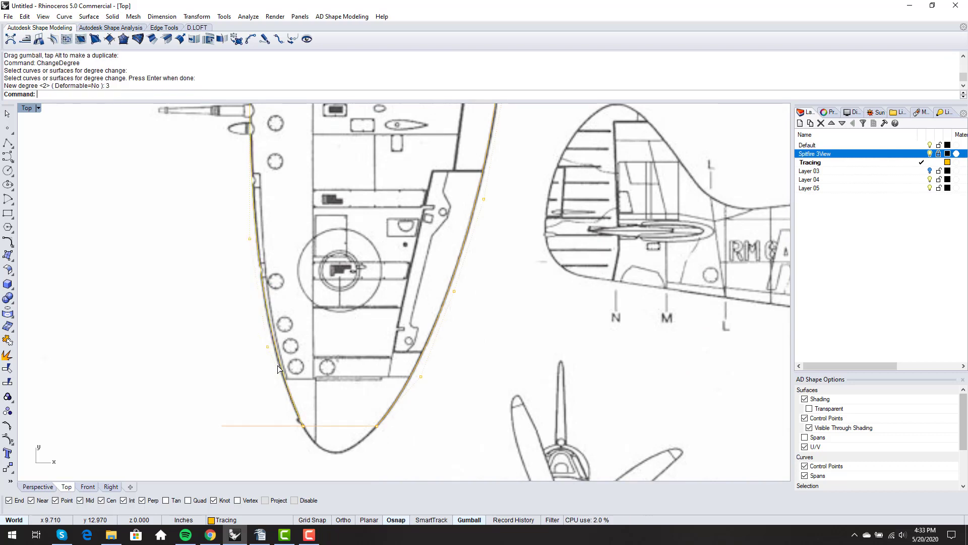
Move one control point left so the curve matches the wing outline
scroll(275, 368, "up", 3)
left_click(267, 349)
scroll(272, 372, "up", 3)
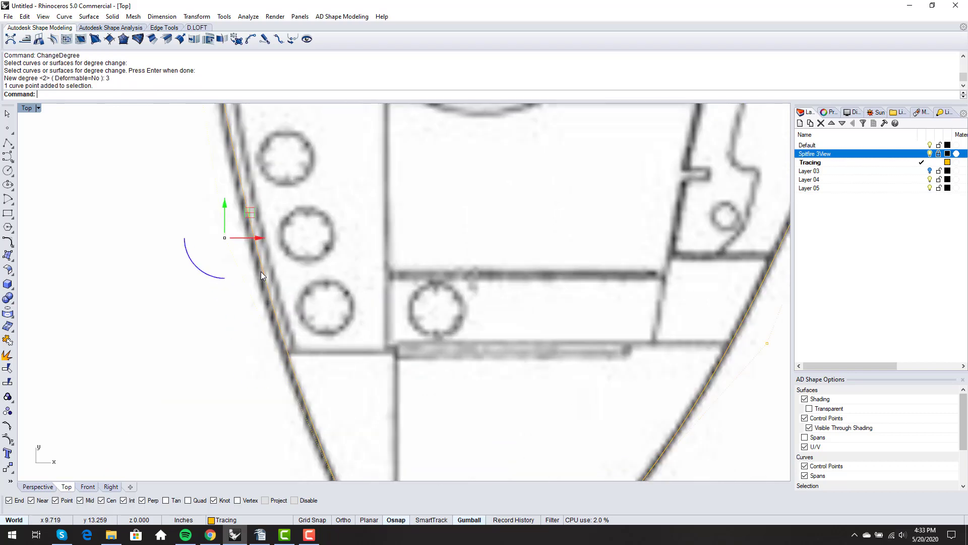
left_click_drag(256, 237, 243, 238)
left_click(236, 275)
scroll(236, 316, "down", 6)
right_click_drag(223, 184, 268, 363)
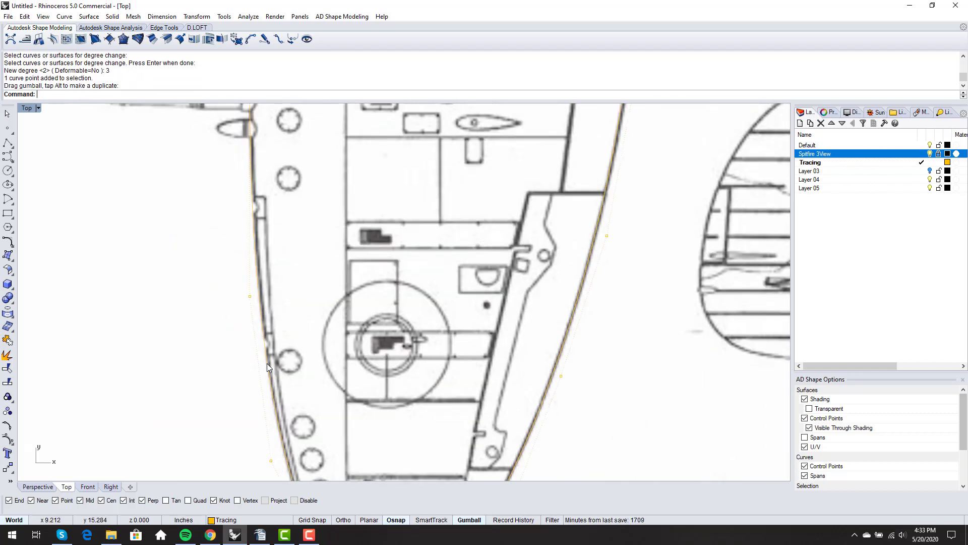
right_click_drag(244, 247, 240, 273)
Shift a control point near the leading edge onto the drawn edge
scroll(251, 322, "up", 3)
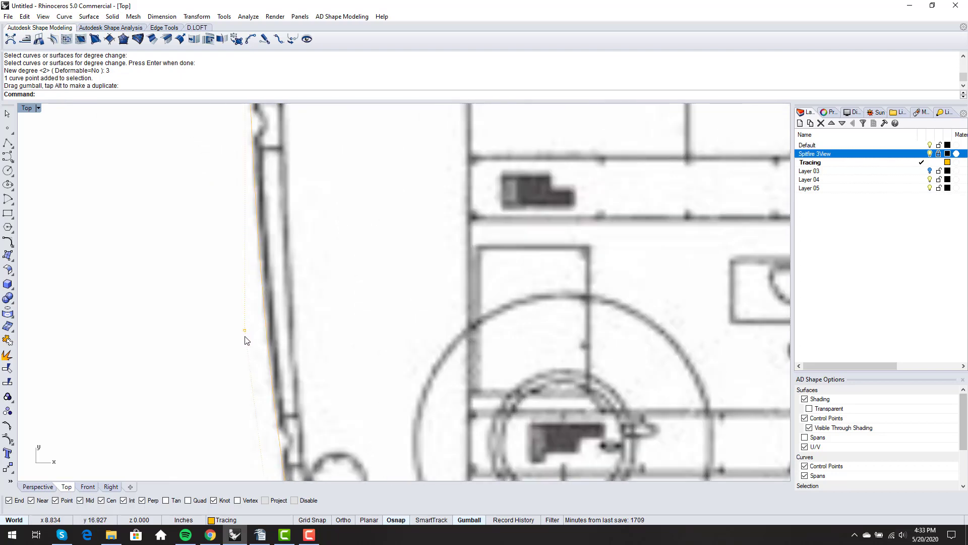
left_click(246, 331)
left_click_drag(268, 332, 278, 332)
scroll(225, 272, "down", 3)
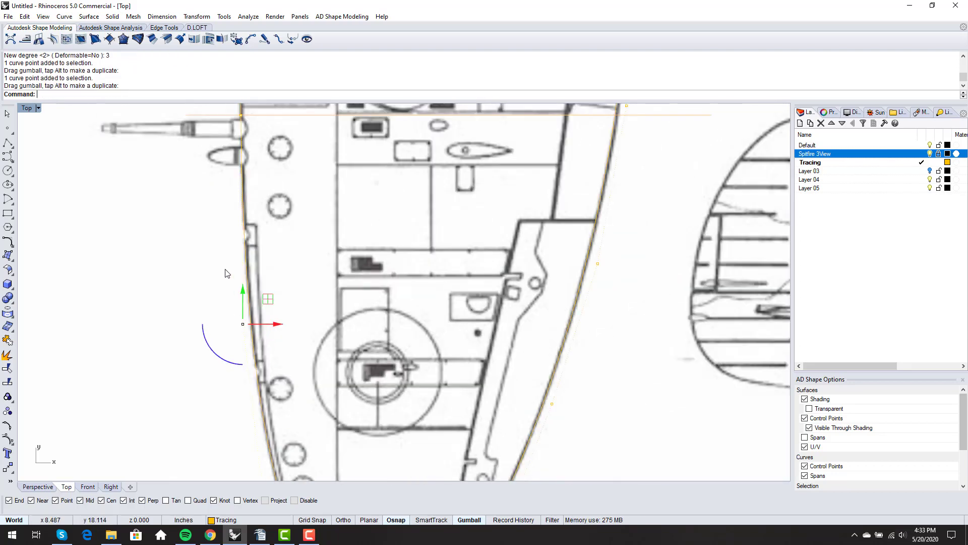
right_click_drag(225, 272, 223, 313)
scroll(253, 226, "down", 8)
right_click_drag(268, 159, 281, 175)
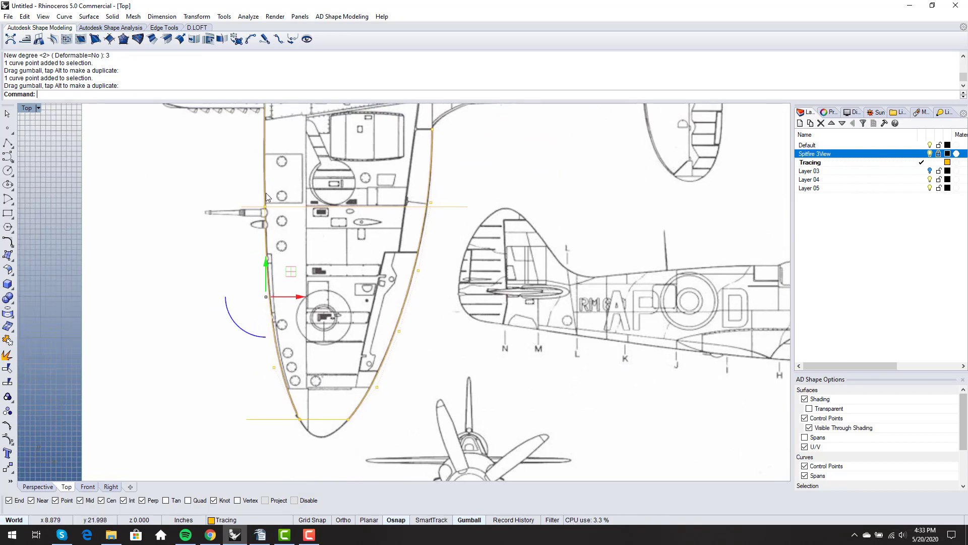
mouse_move(241, 279)
right_mouse_down()
mouse_move(250, 249)
mouse_move(255, 263)
right_mouse_up()
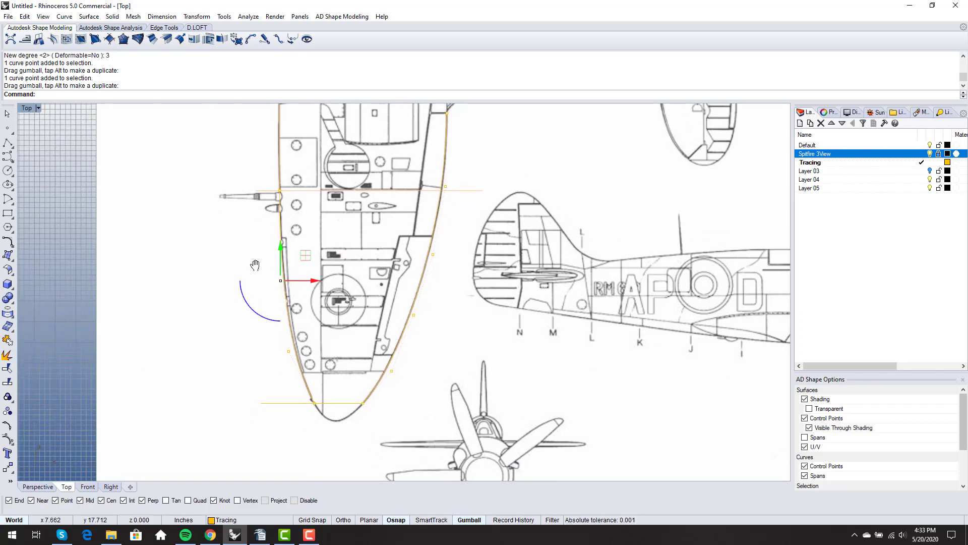
scroll(285, 217, "down", 2)
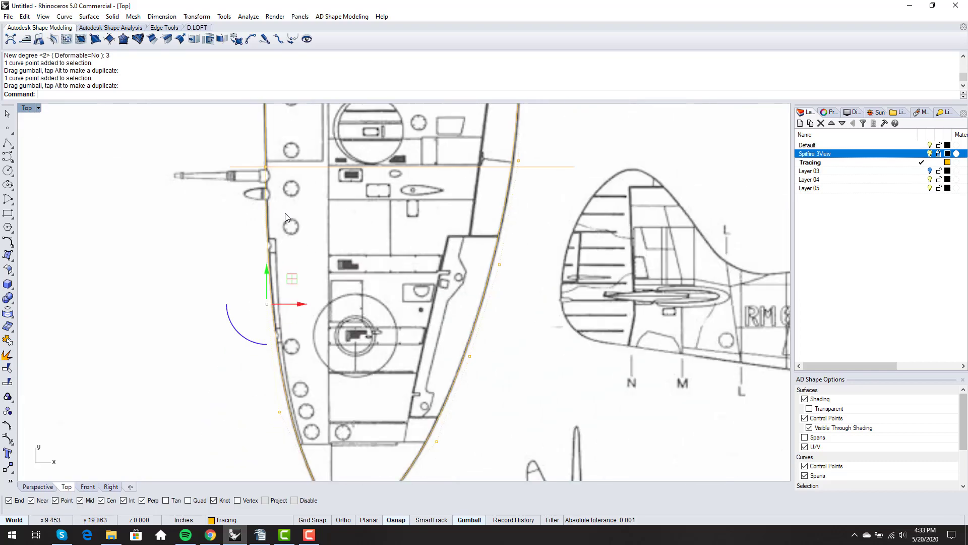
mouse_move(304, 272)
right_mouse_down()
mouse_move(306, 239)
mouse_move(293, 251)
mouse_move(305, 255)
mouse_move(295, 261)
mouse_move(307, 240)
right_mouse_up()
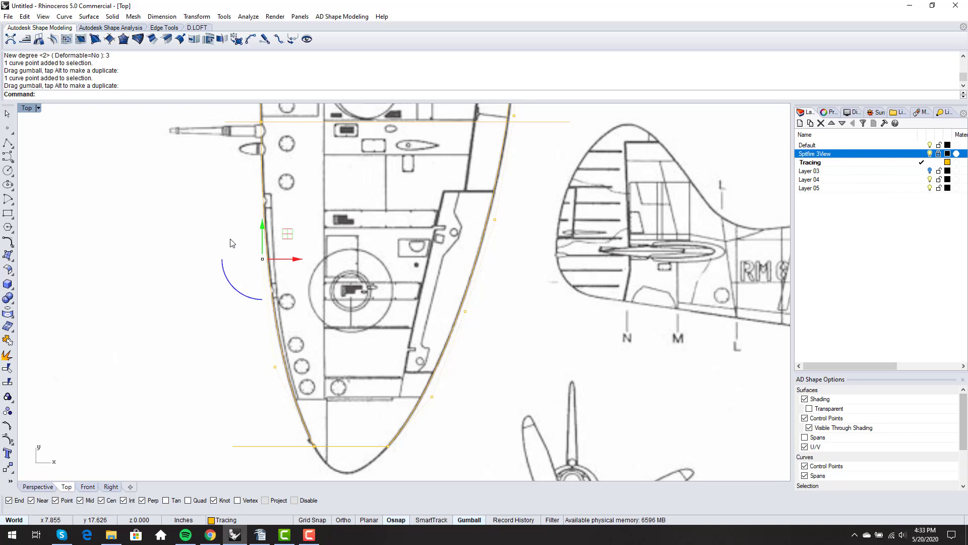
Raise the left-edge curve to degree 4 with ChangeDegree
type("ChangeDegree")
key("Return")
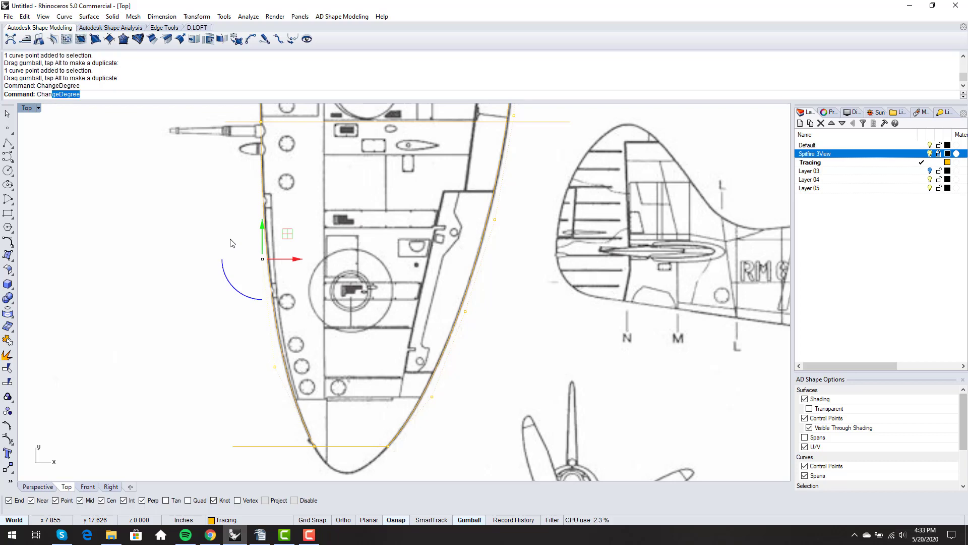
left_click(266, 204)
key("Return")
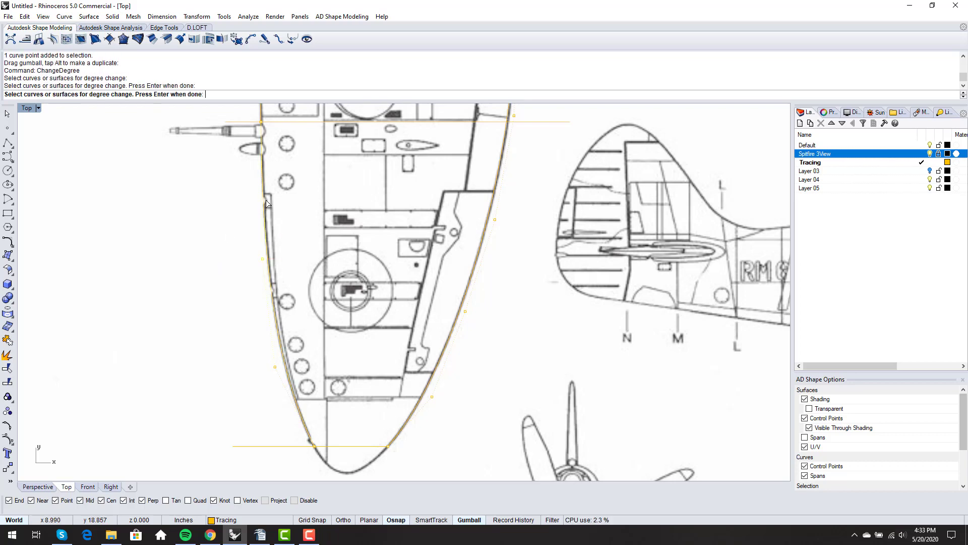
type("4")
key("Return")
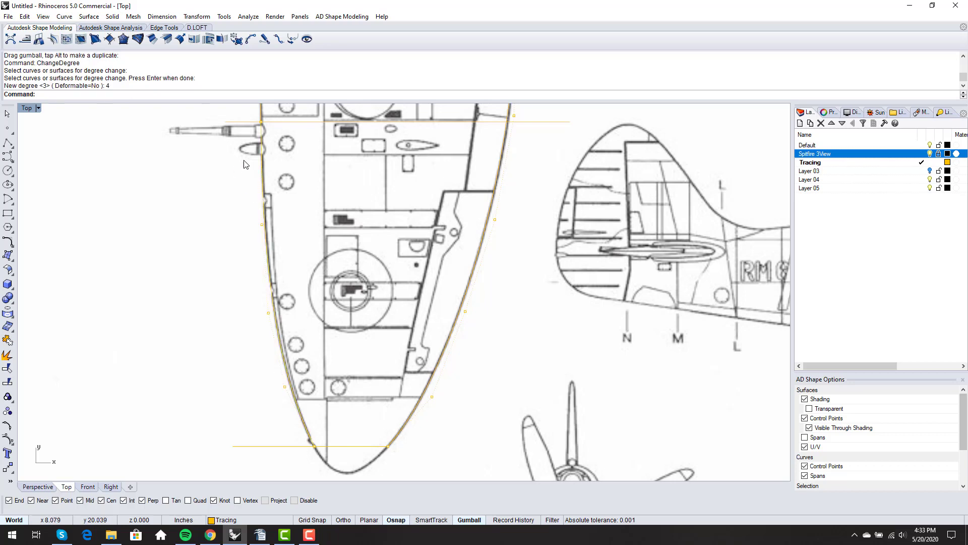
Nudge a control point on the wing edge sideways onto the drawn outline
right_click_drag(244, 162, 248, 221)
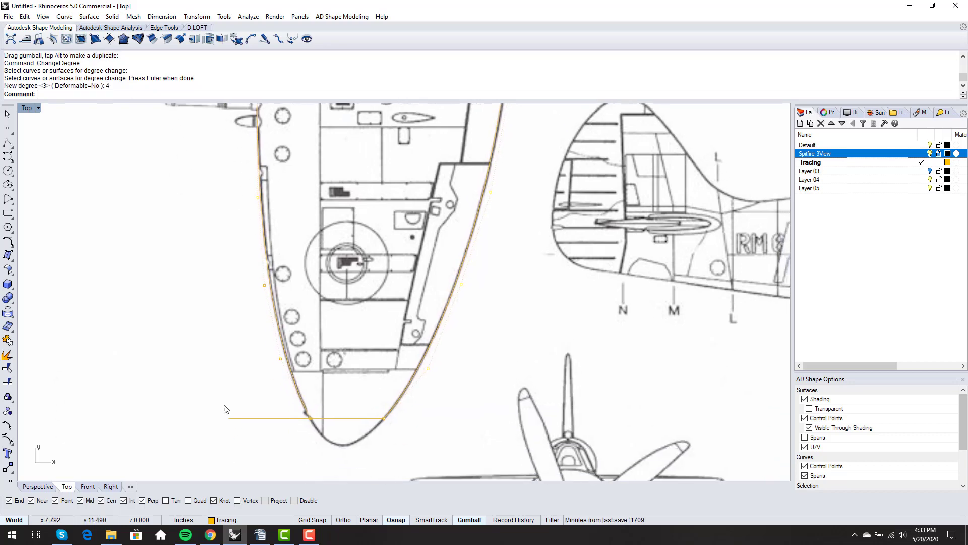
scroll(340, 320, "up", 5)
left_click(318, 319)
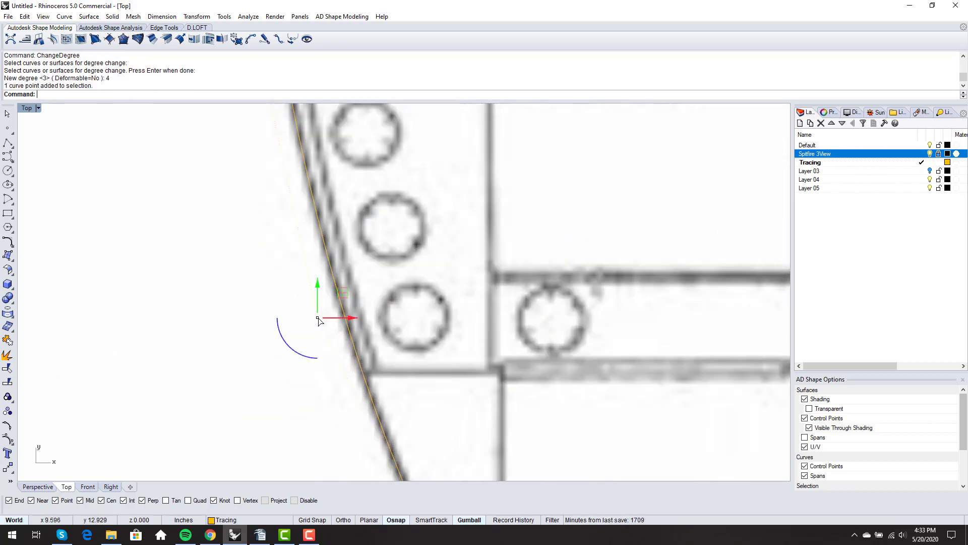
left_click_drag(351, 316, 359, 325)
scroll(359, 325, "down", 4)
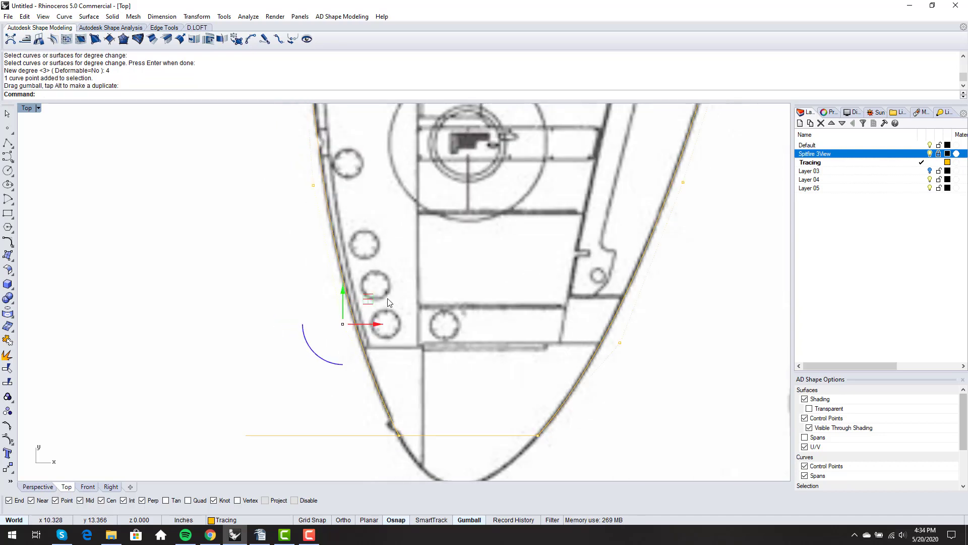
scroll(383, 328, "up", 5)
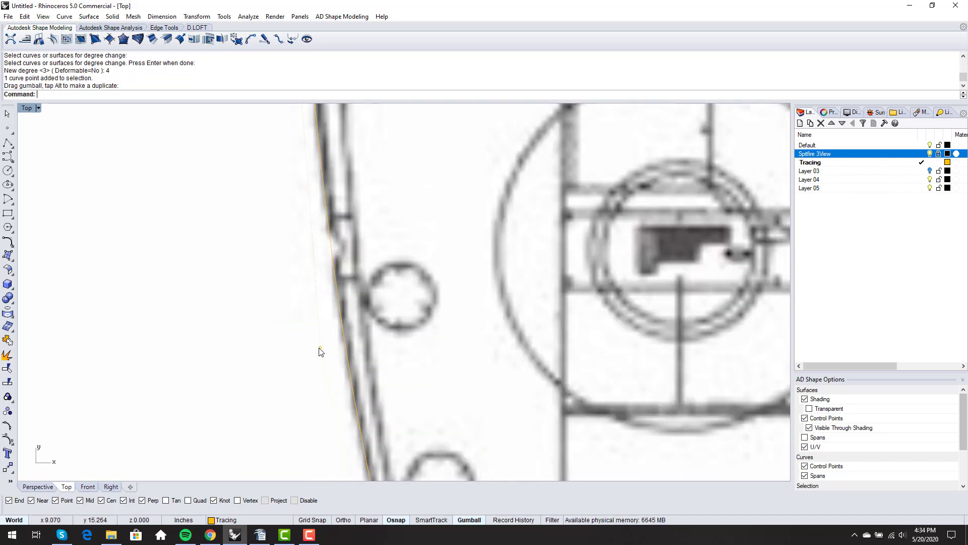
Move a control point on the upper left edge right onto the outline
right_click_drag(320, 350, 375, 381)
scroll(375, 381, "down", 6)
right_click_drag(365, 242, 339, 322)
scroll(340, 322, "up", 4)
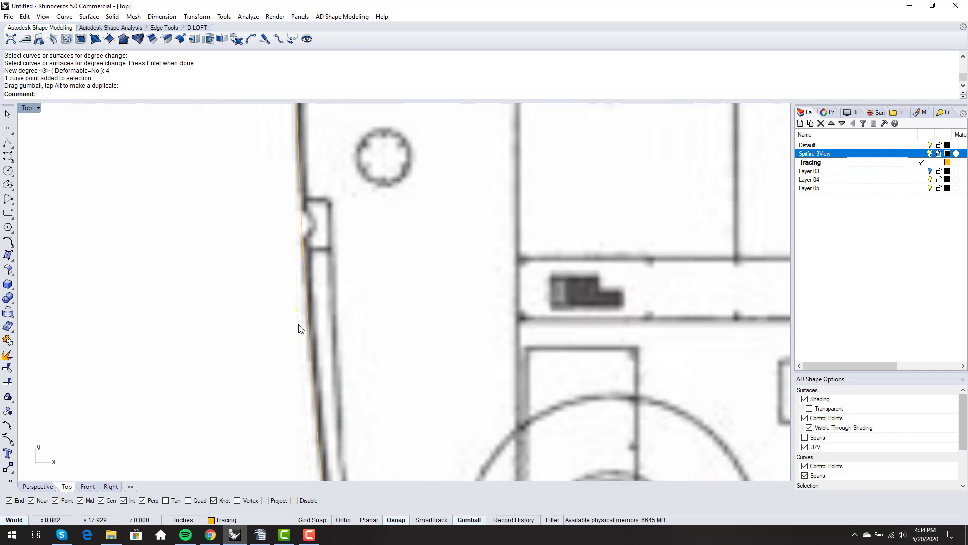
left_click(297, 310)
left_click_drag(328, 310, 334, 310)
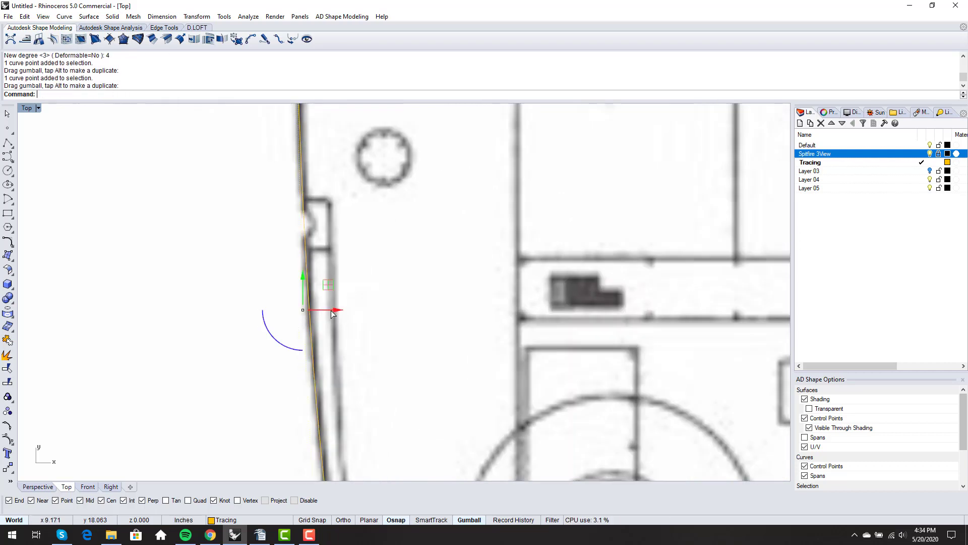
left_click(376, 289)
scroll(378, 293, "down", 5)
scroll(348, 271, "up", 2)
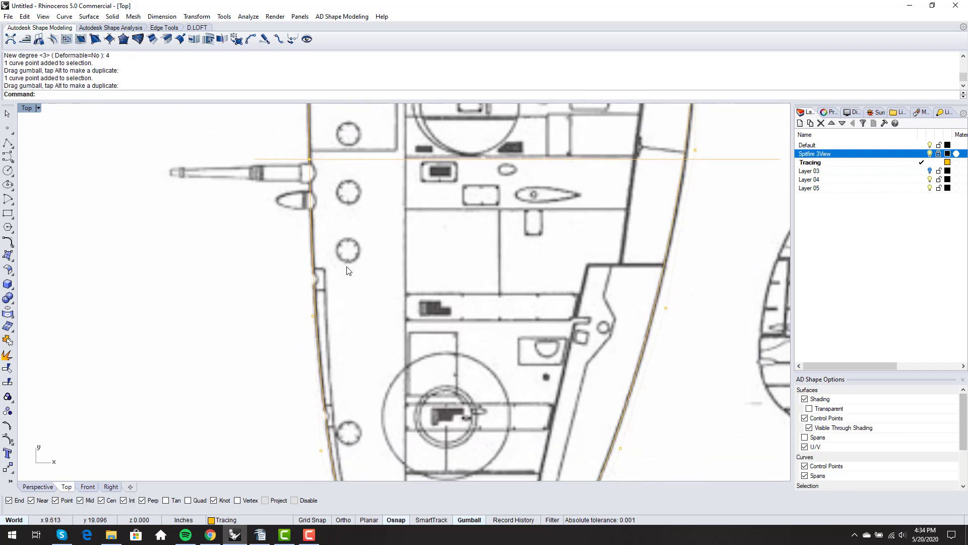
Match the left wing edge to the adjoining curve's end with Tangency, preserving no other end
type("Match")
key("Return")
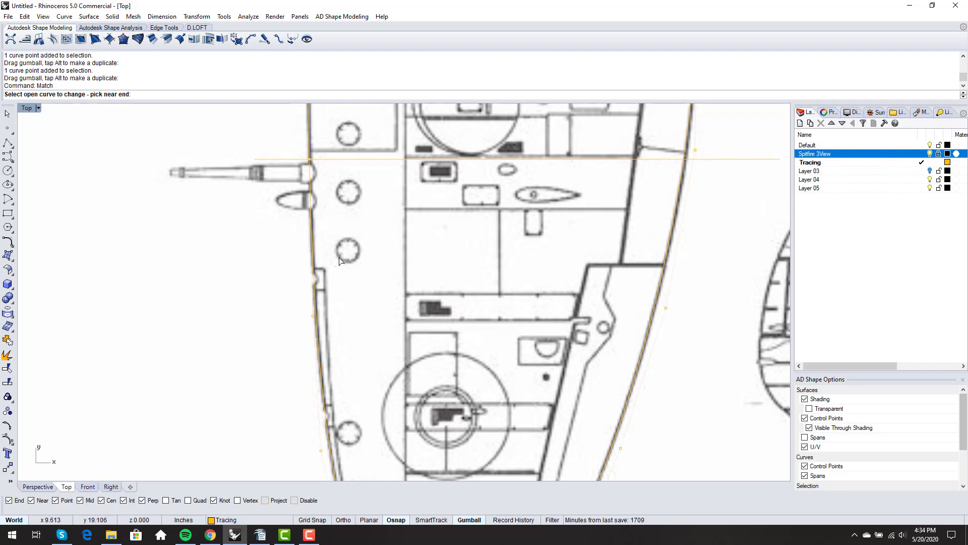
left_click(308, 181)
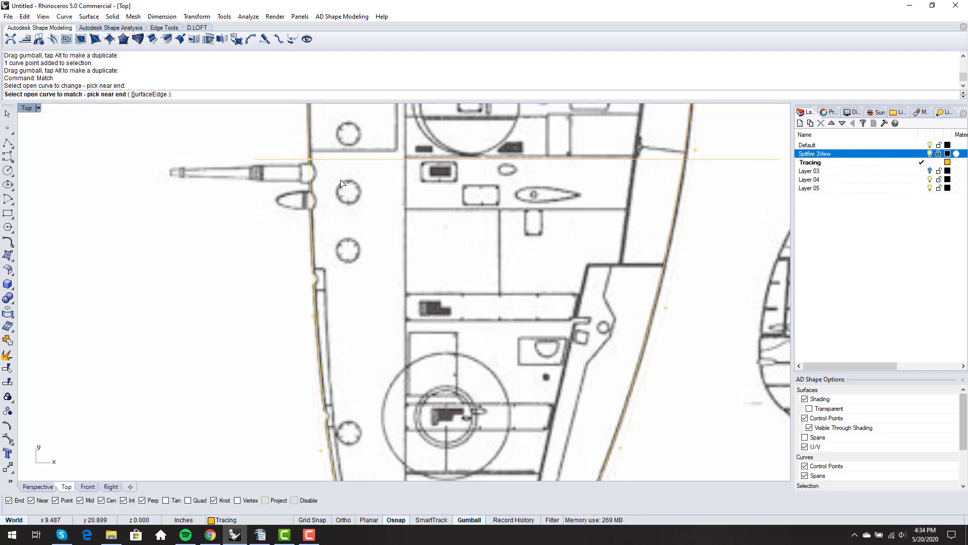
left_click(308, 139)
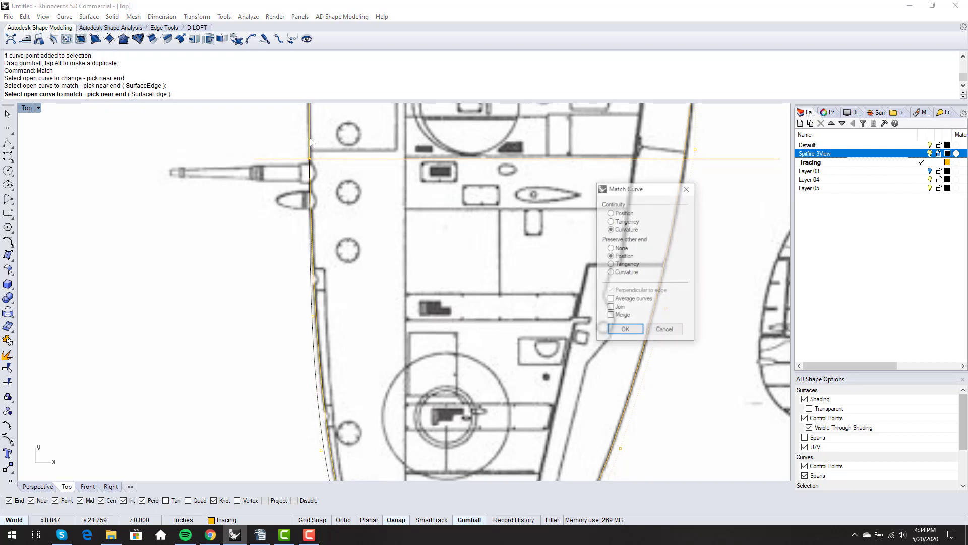
left_click(618, 222)
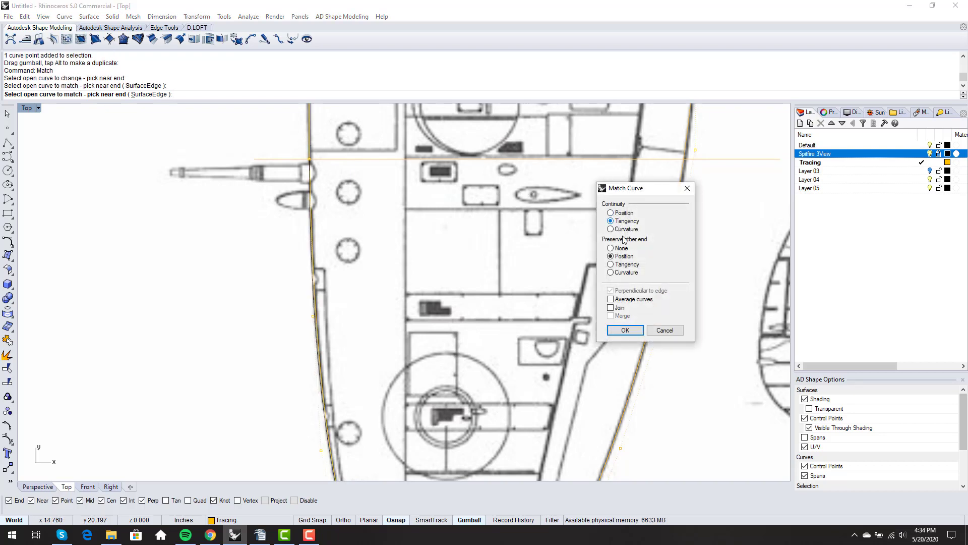
left_click(627, 249)
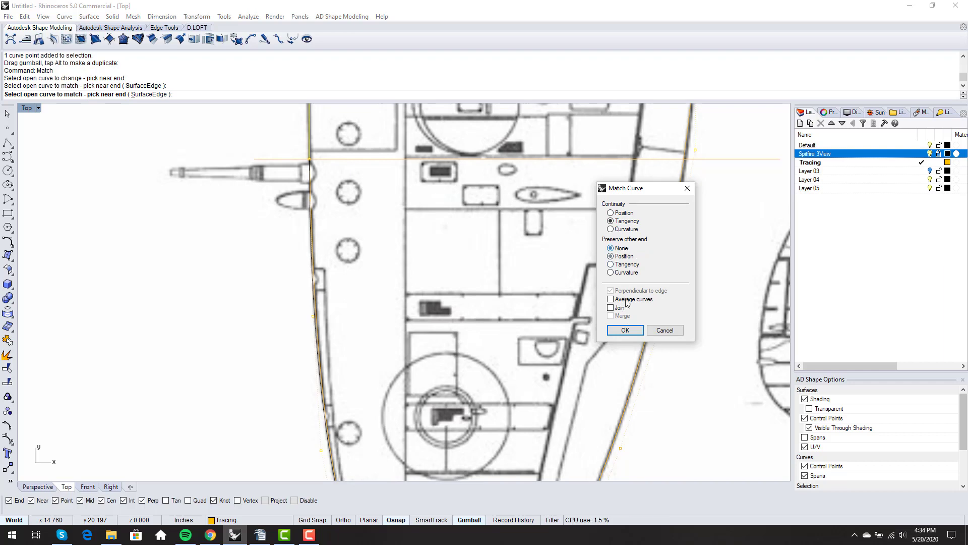
left_click(625, 330)
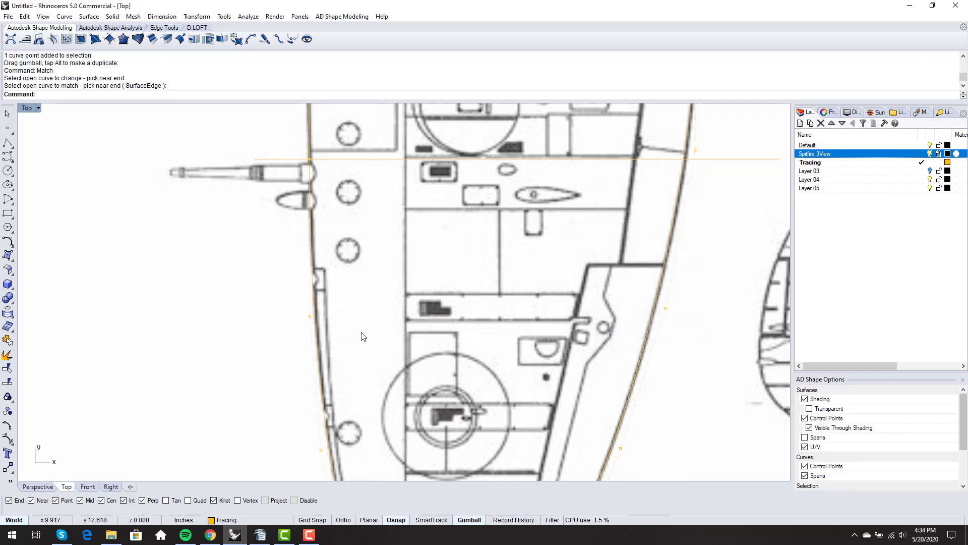
scroll(322, 303, "up", 4)
scroll(317, 296, "down", 5)
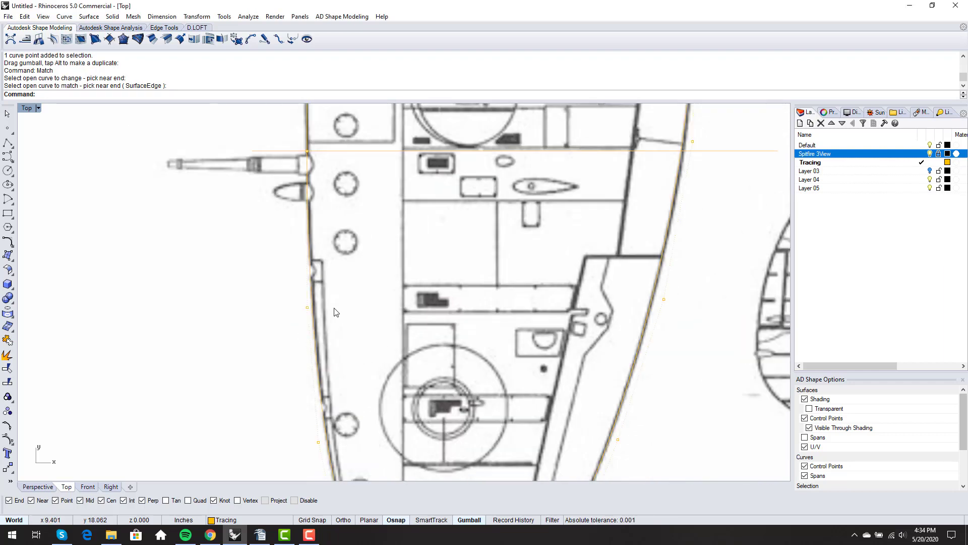
scroll(309, 217, "down", 3)
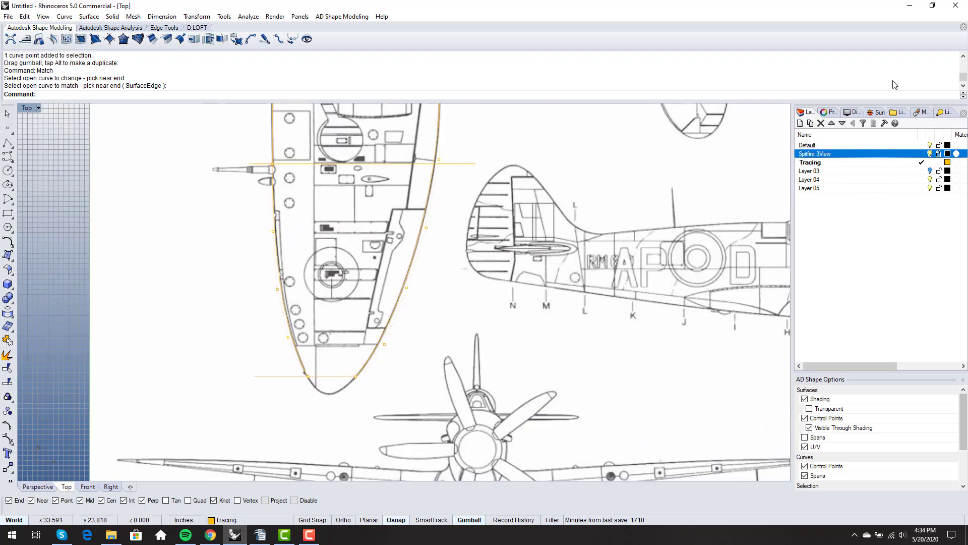
left_click(929, 153)
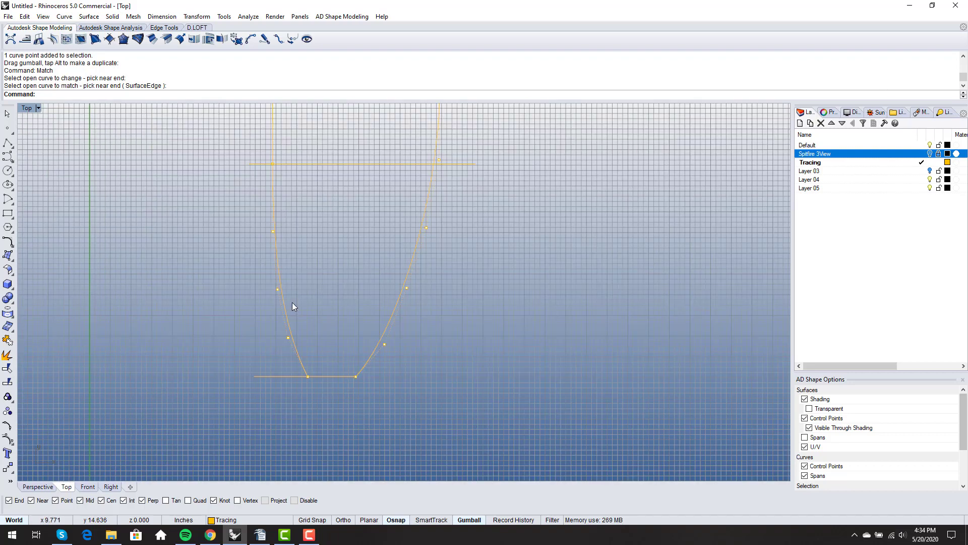
type("curvaturegraph")
key("Return")
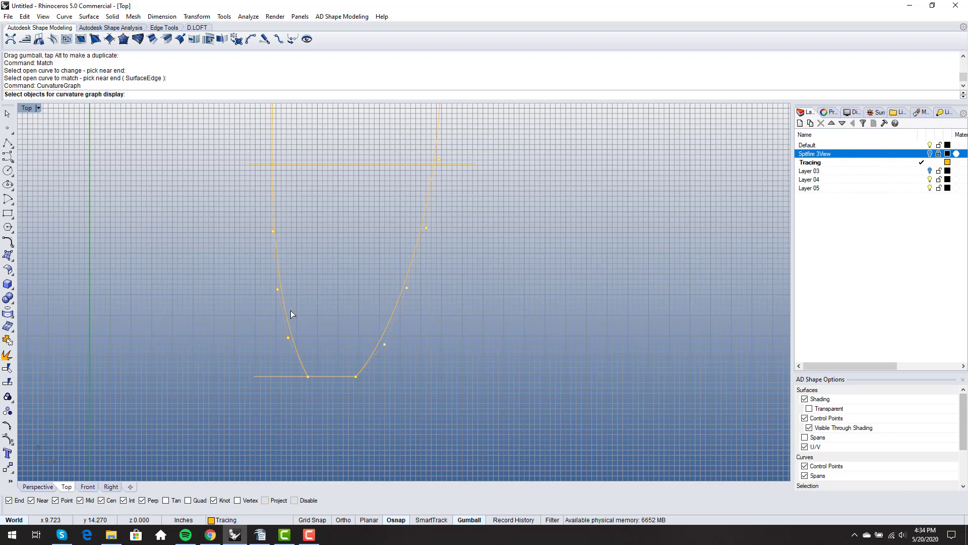
left_click(288, 316)
key("Return")
right_click_drag(341, 269, 342, 283)
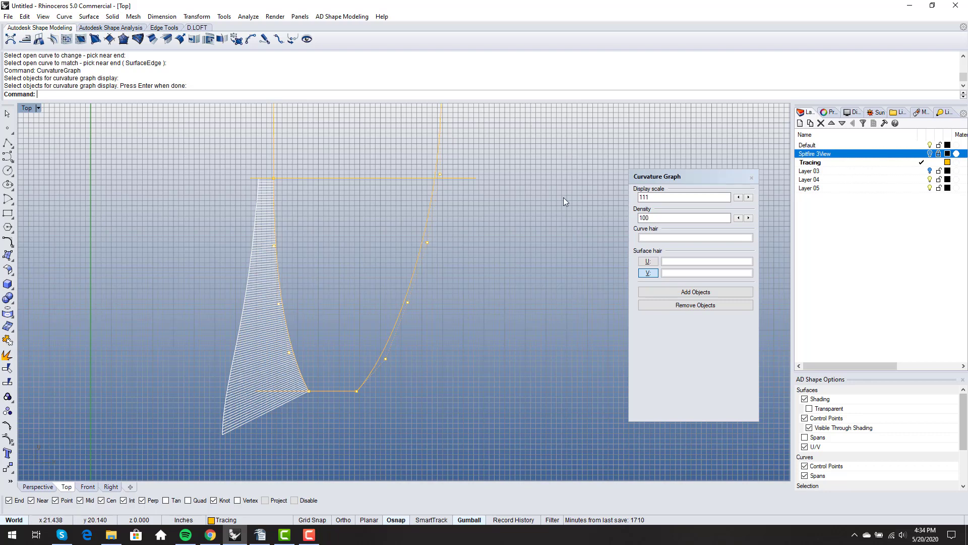
left_click(752, 177)
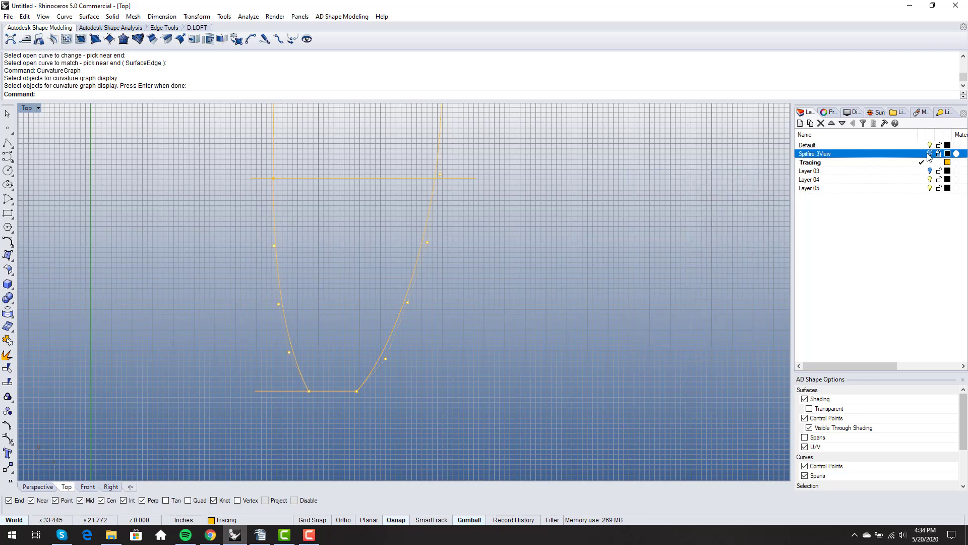
left_click(929, 154)
scroll(352, 396, "up", 6)
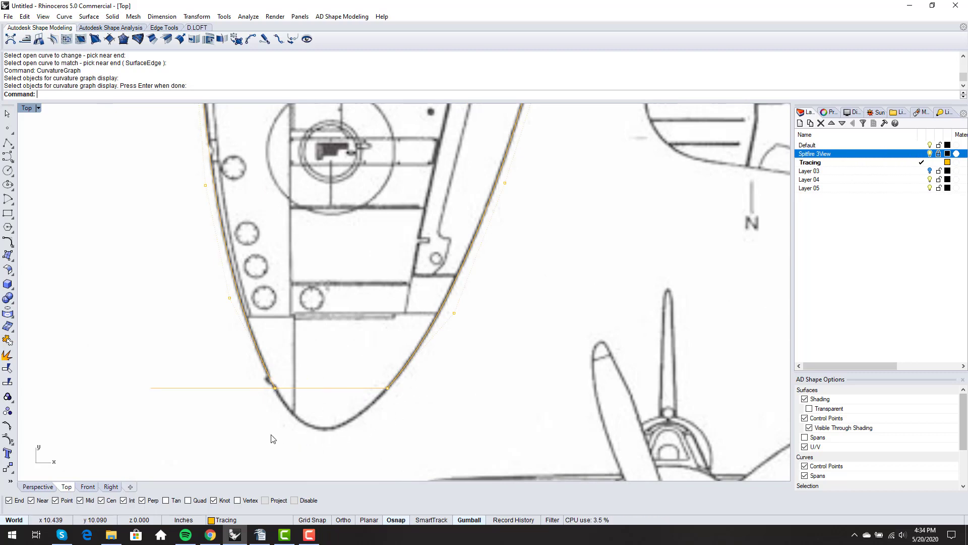
Blend the right and left wing edges at the tip, setting both ends to curvature continuity
left_click(278, 39)
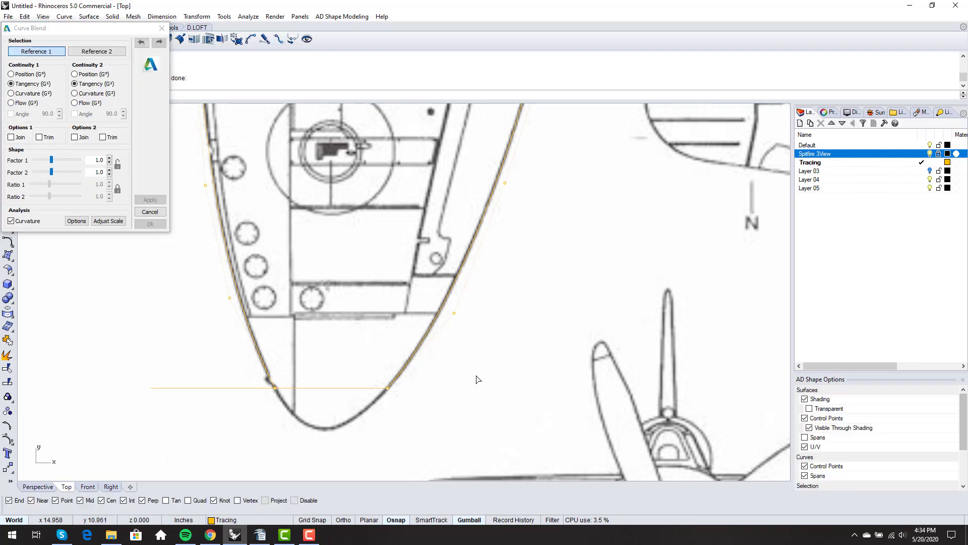
left_click(398, 376)
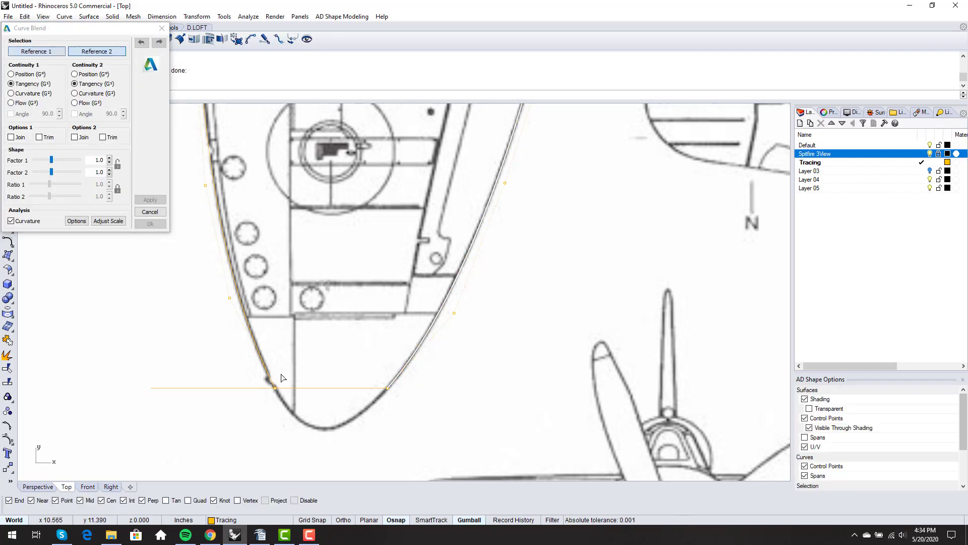
left_click(268, 375)
right_click_drag(282, 410, 290, 376)
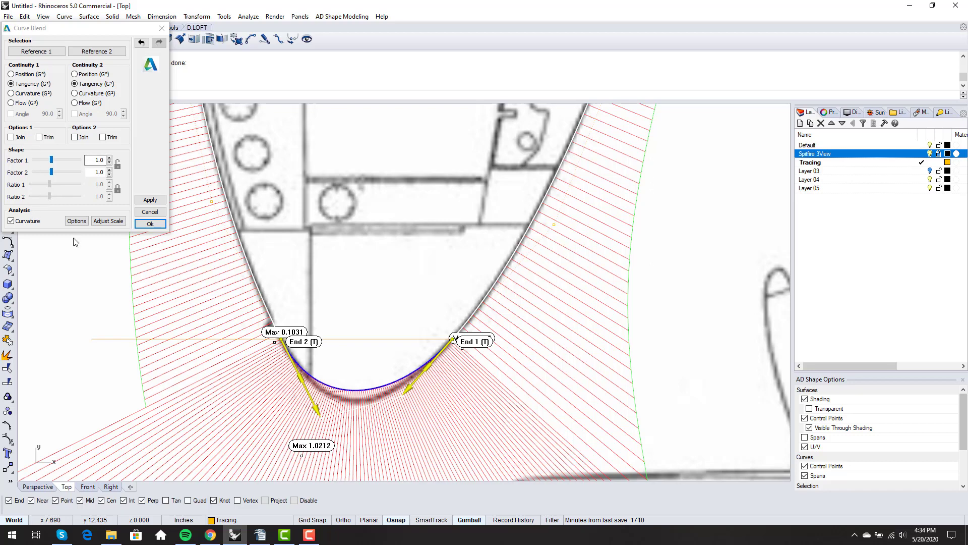
left_click(108, 221)
right_click_drag(278, 329, 320, 301)
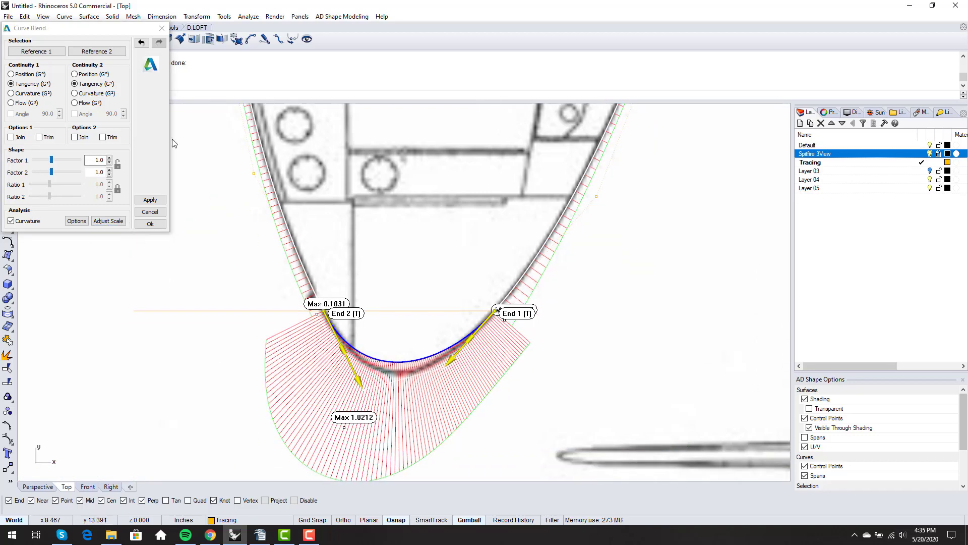
left_click(74, 93)
left_click(36, 93)
scroll(269, 248, "up", 1)
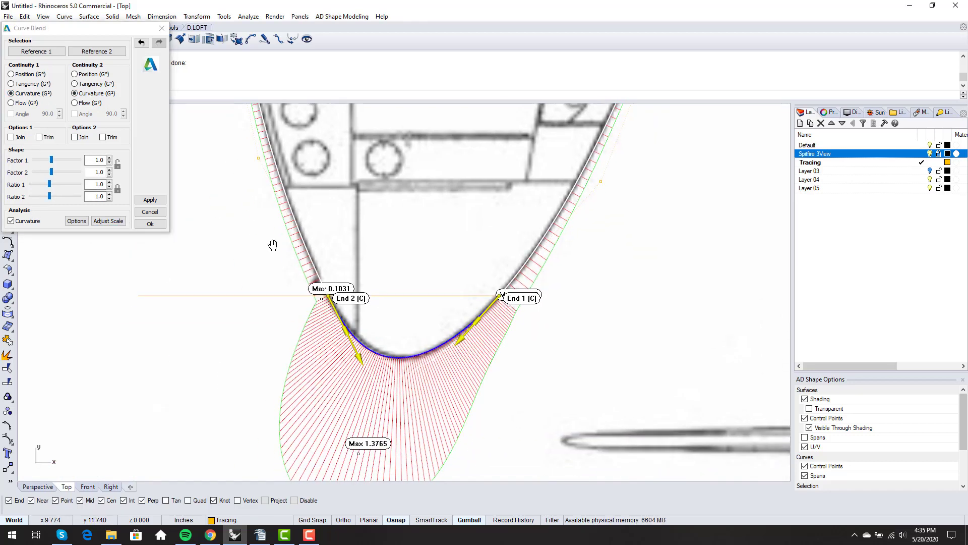
scroll(407, 339, "up", 1)
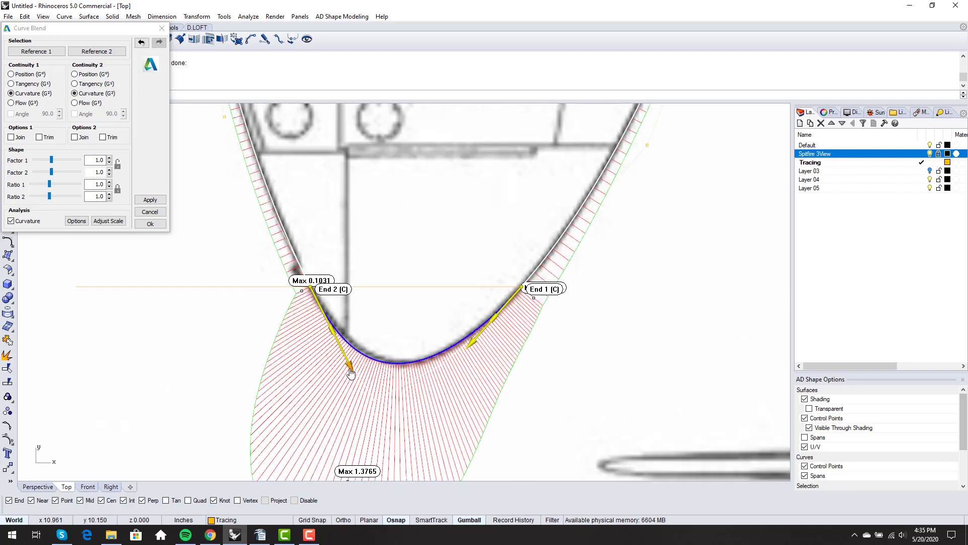
Shorten the End 2 pull, lengthen the End 1 pull, and accept the blend curve
left_click_drag(352, 371, 347, 356)
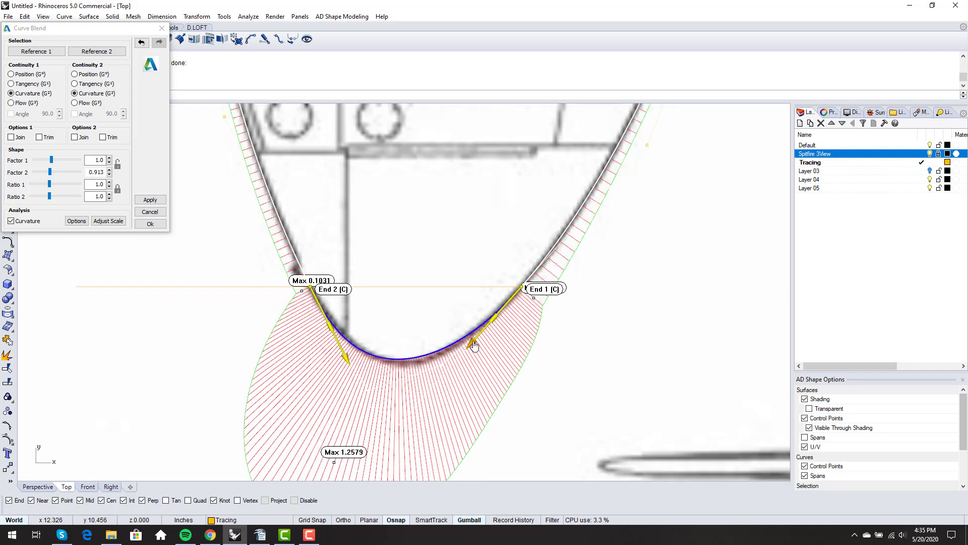
left_click_drag(470, 340, 468, 352)
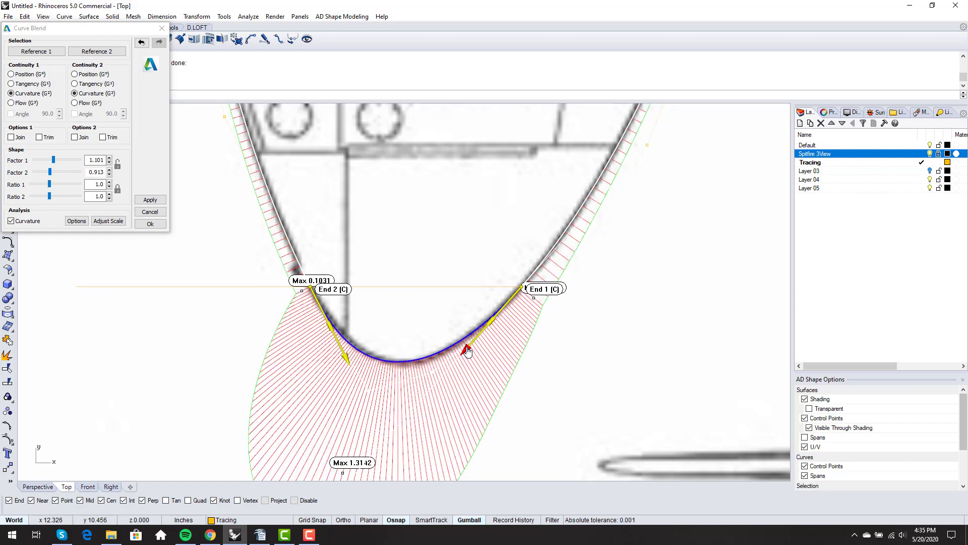
scroll(454, 348, "up", 3)
scroll(450, 350, "down", 4)
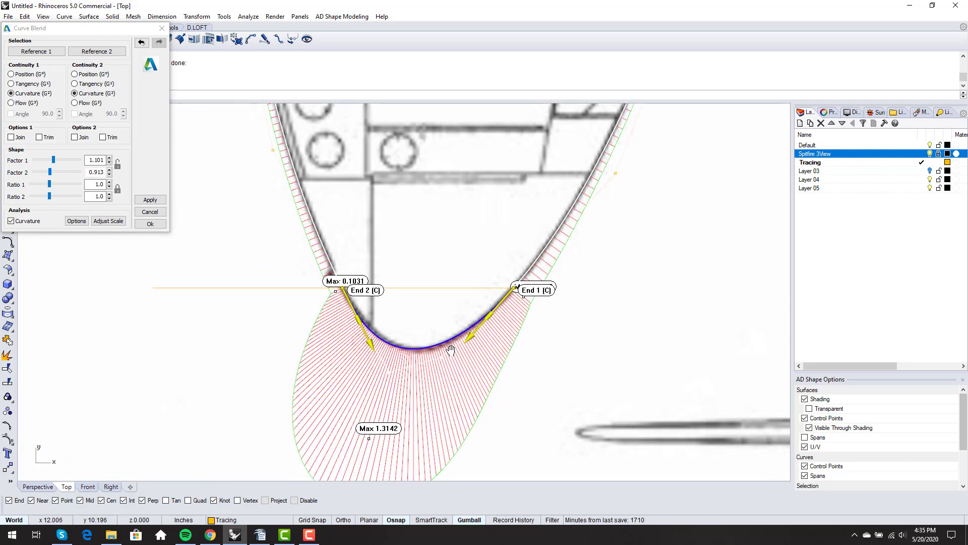
scroll(394, 325, "up", 4)
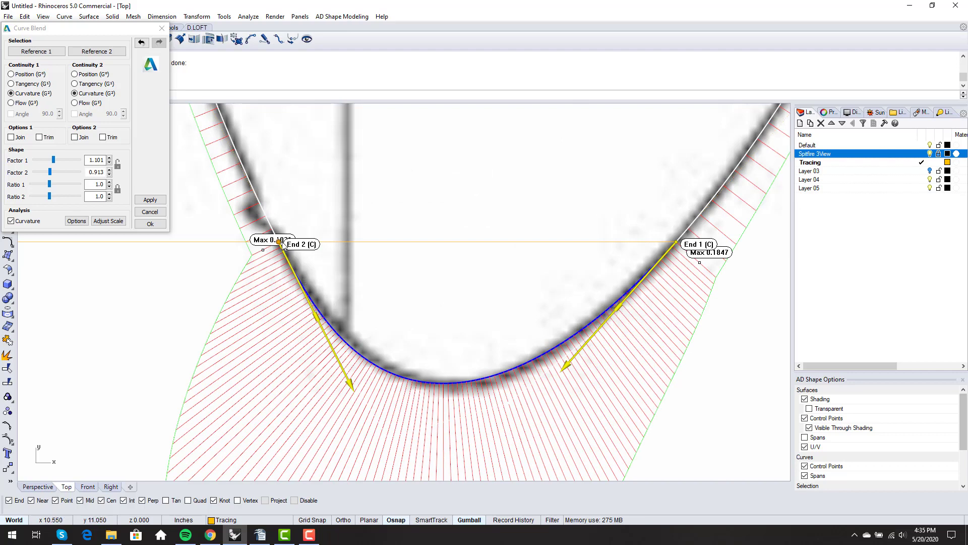
scroll(472, 345, "down", 4)
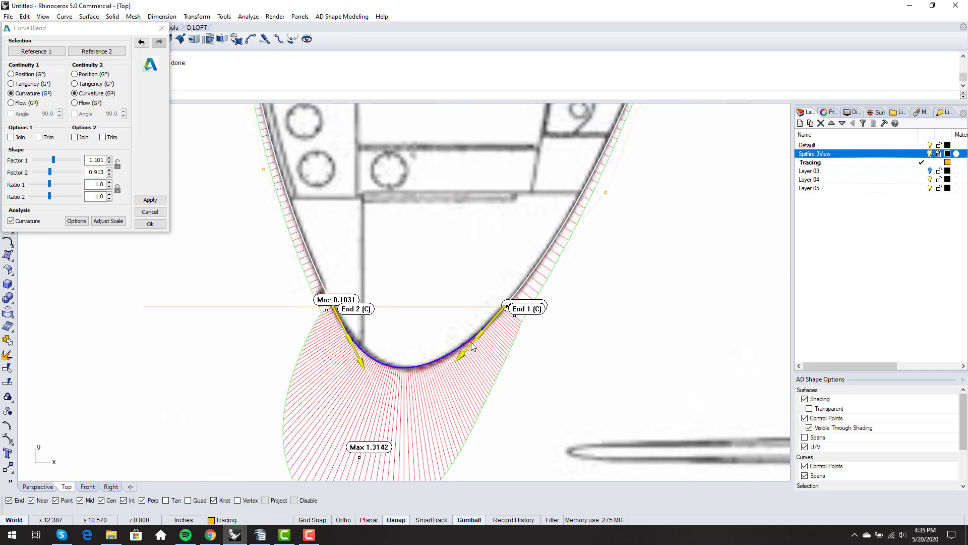
scroll(469, 346, "up", 3)
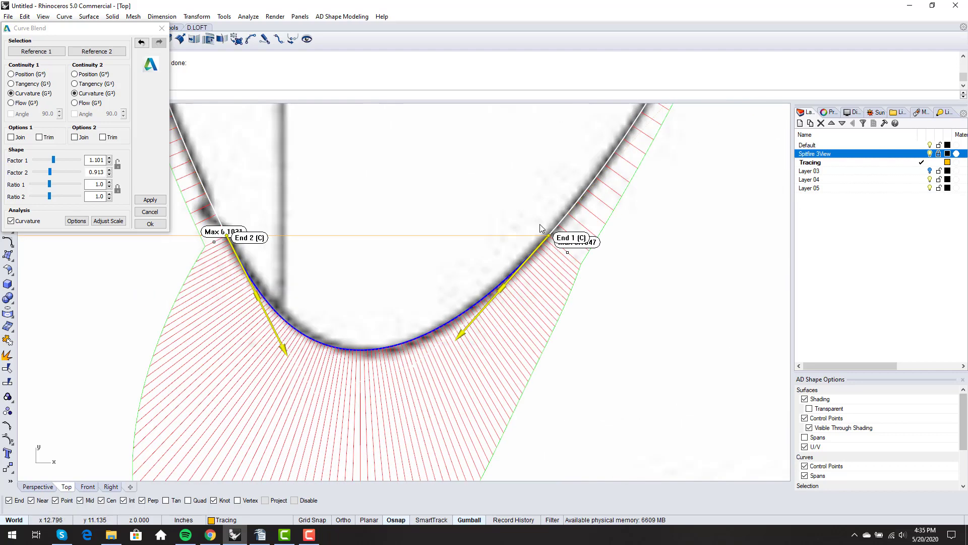
scroll(361, 325, "down", 3)
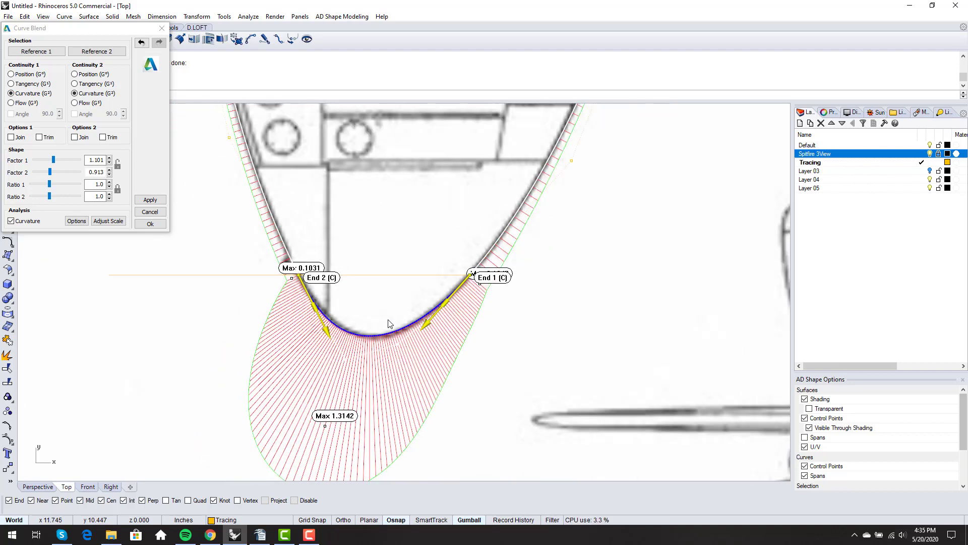
scroll(392, 325, "up", 2)
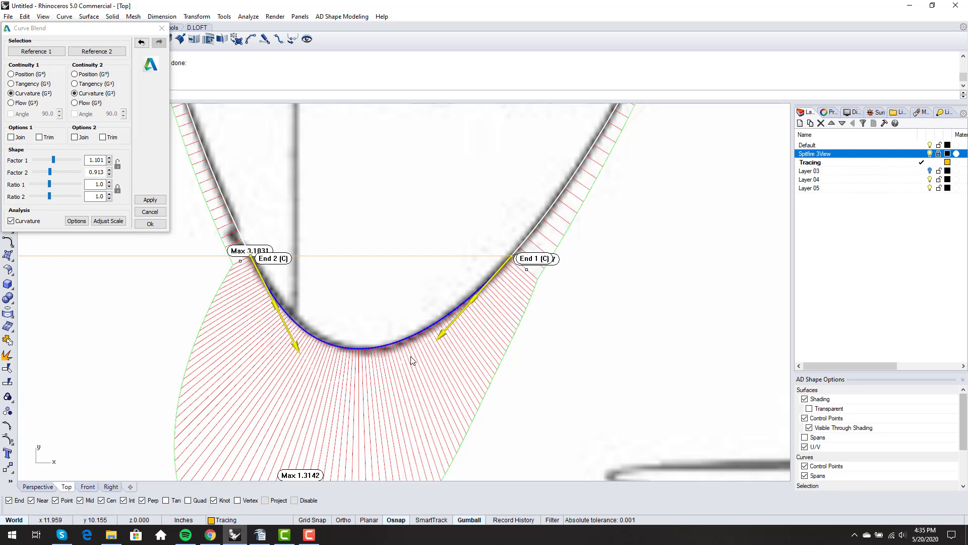
scroll(412, 359, "up", 1)
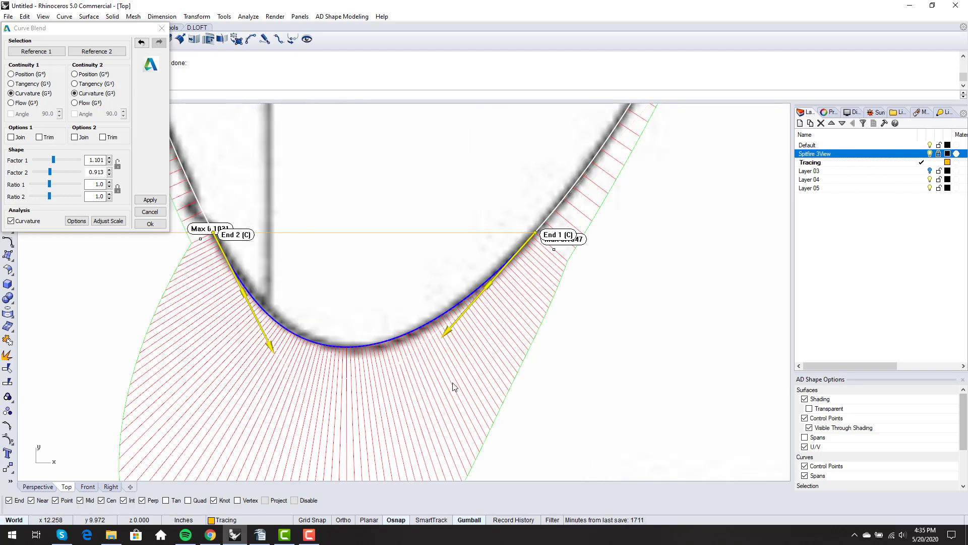
scroll(453, 382, "down", 4)
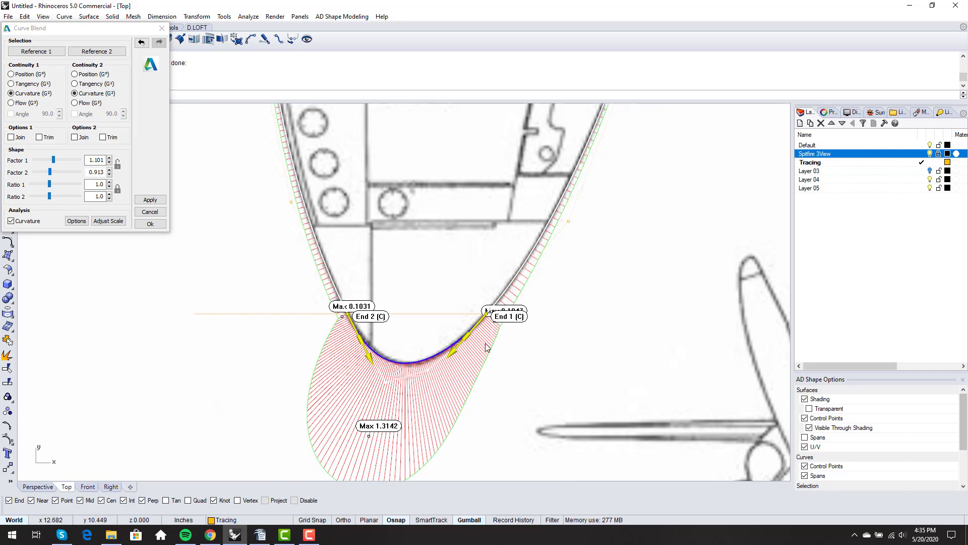
scroll(489, 330, "up", 3)
mouse_move(417, 379)
left_mouse_down()
mouse_move(431, 383)
mouse_move(417, 381)
left_mouse_up()
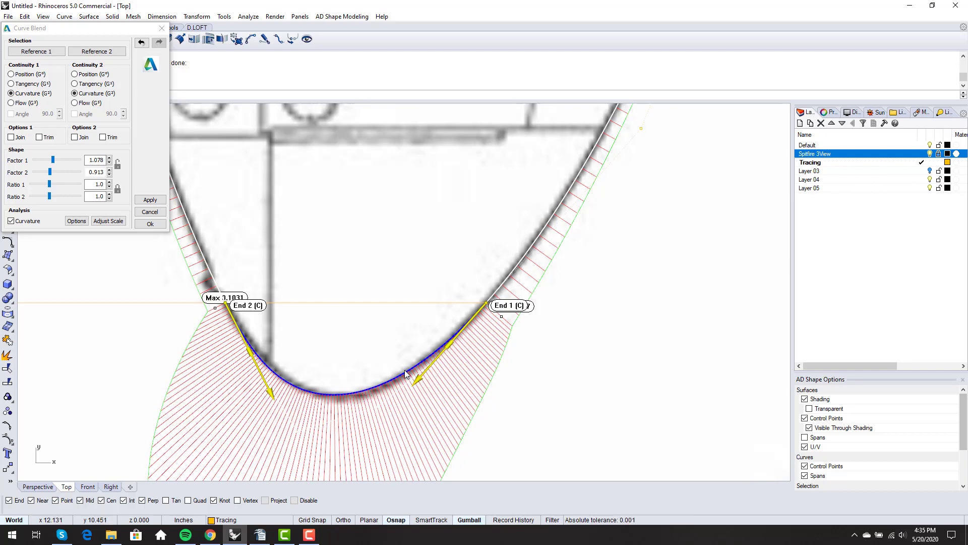
scroll(406, 356, "down", 3)
key("Return")
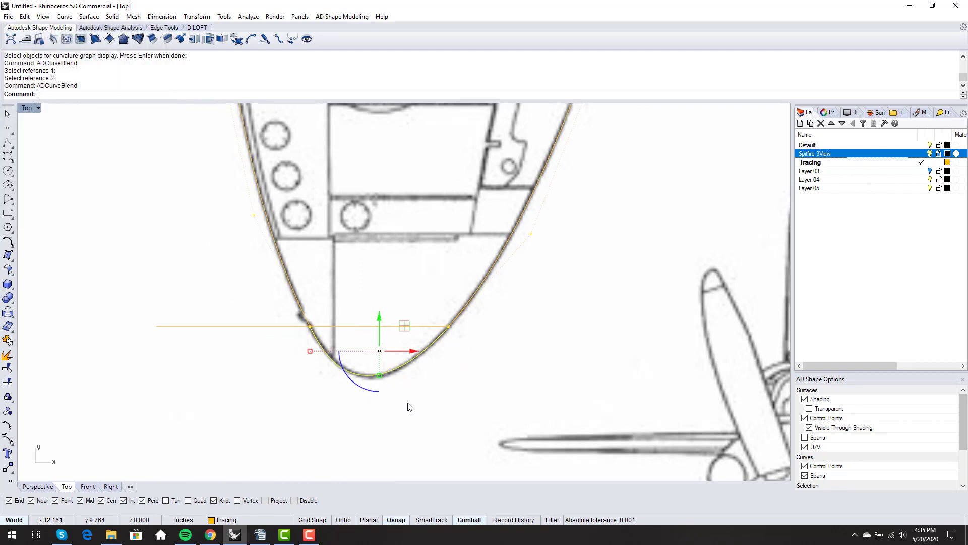
Show the tip curve's control points and pull the point right of the tip downward
key("F10")
scroll(388, 383, "up", 3)
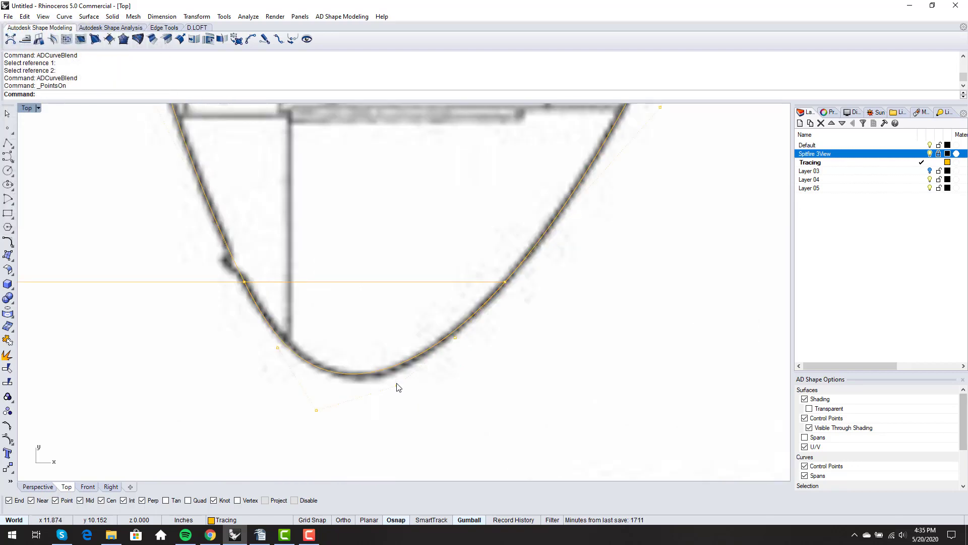
left_click(398, 386)
scroll(402, 374, "up", 6)
scroll(382, 368, "down", 8)
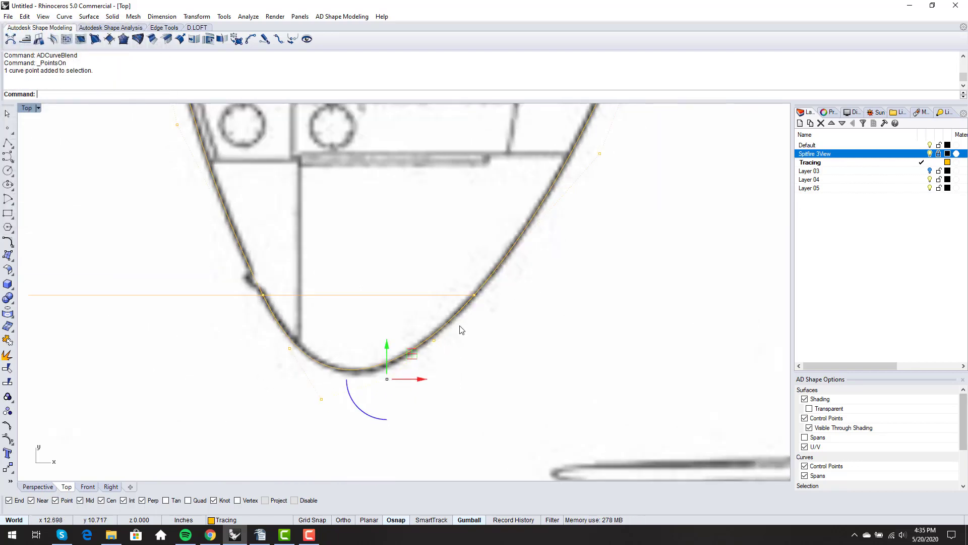
left_click(434, 341)
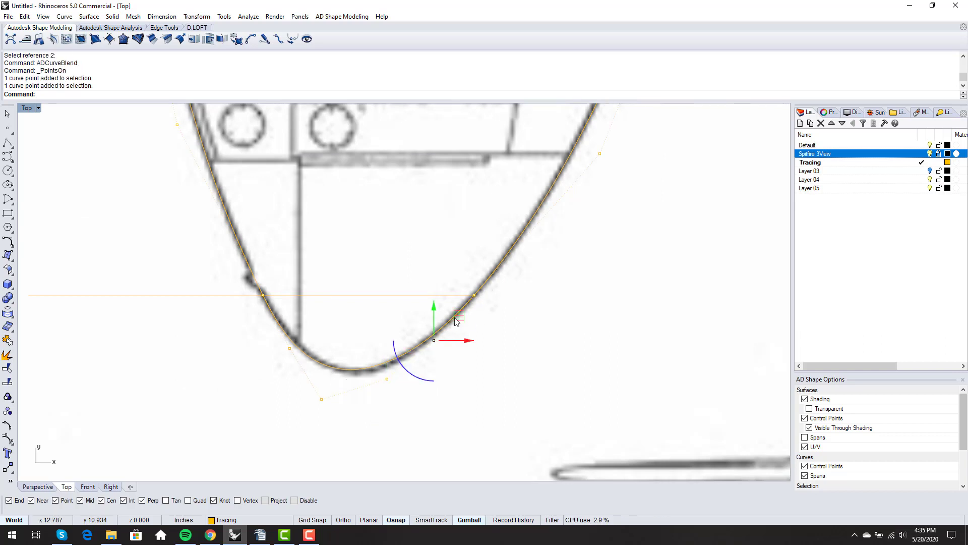
left_click(386, 379)
scroll(375, 369, "up", 1)
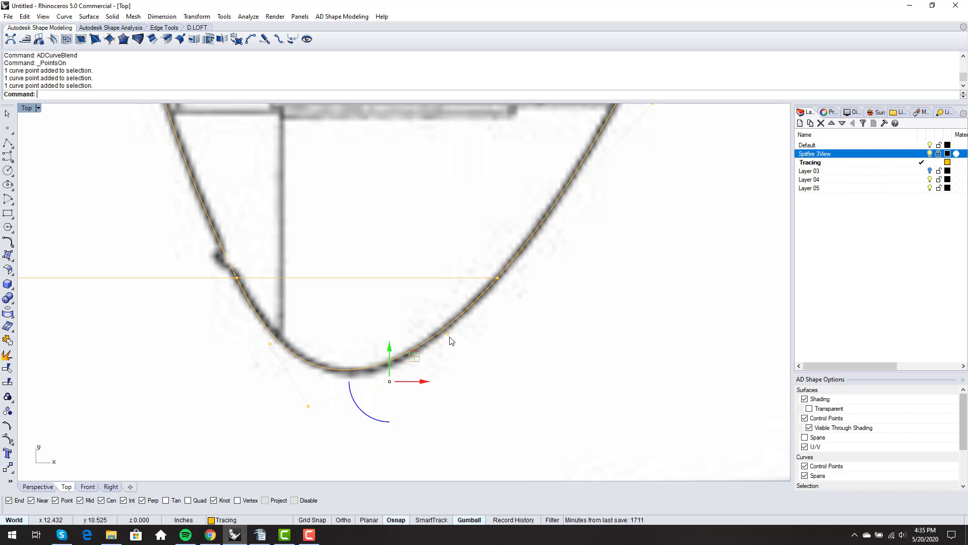
left_click(308, 410)
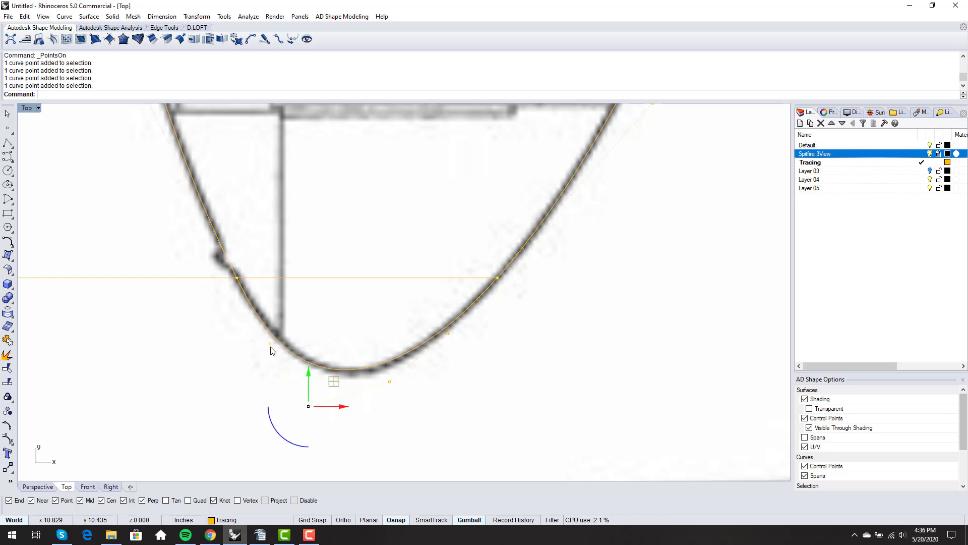
left_click(389, 381)
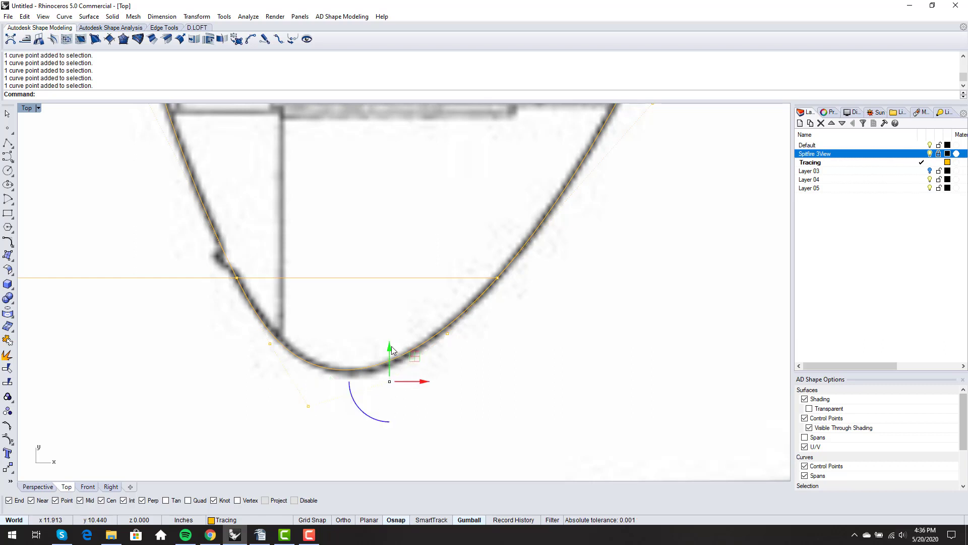
left_click_drag(391, 346, 384, 353)
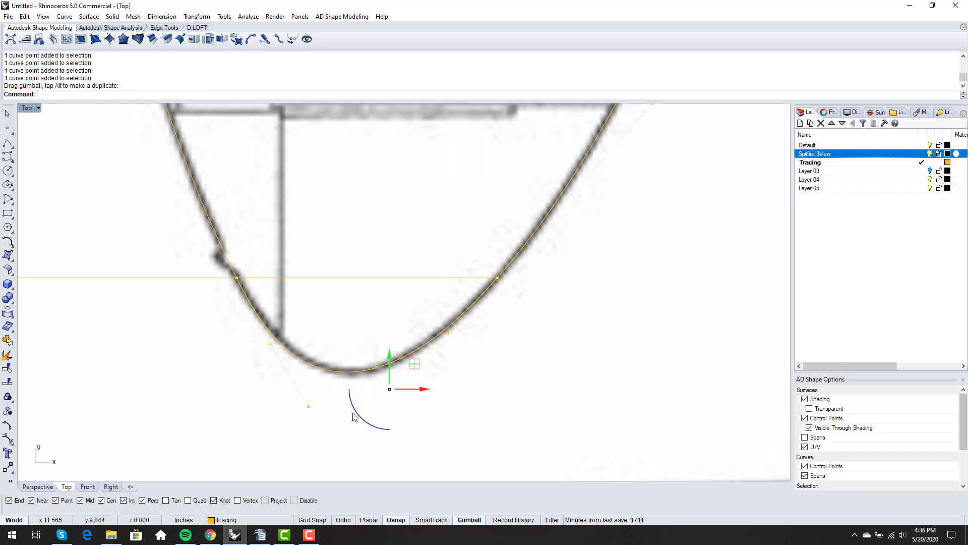
left_click(458, 409)
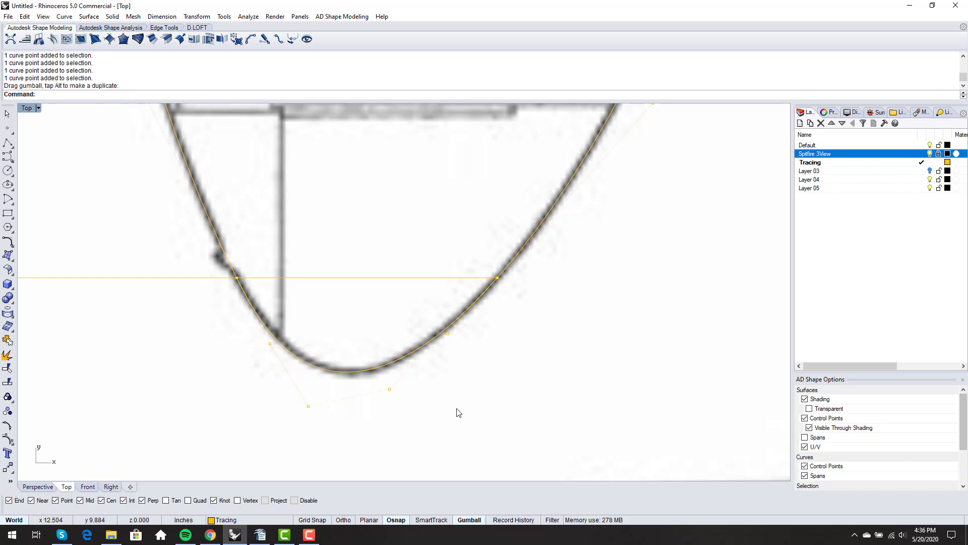
Nudge the lower-left tip control point up and the right-hand one down
left_click(308, 406)
left_click_drag(311, 376, 313, 372)
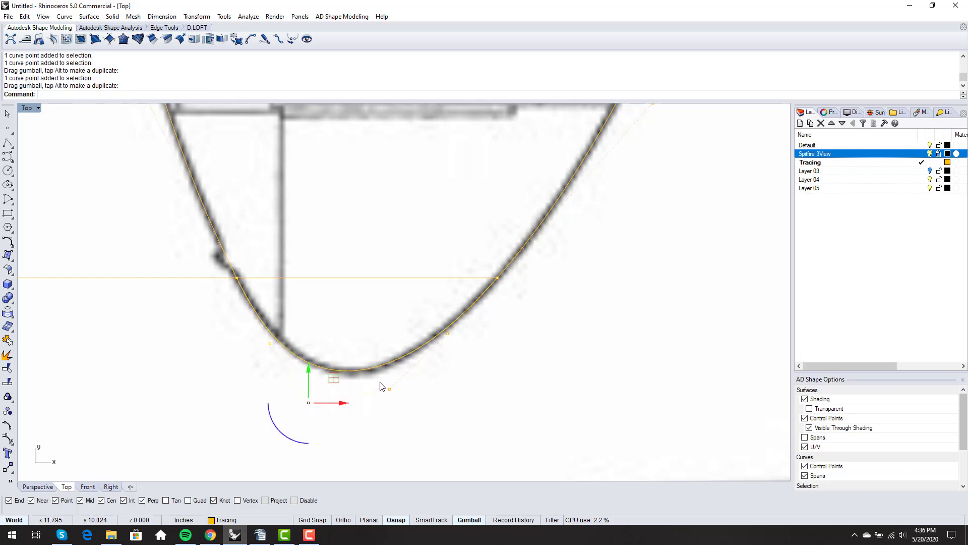
left_click(389, 390)
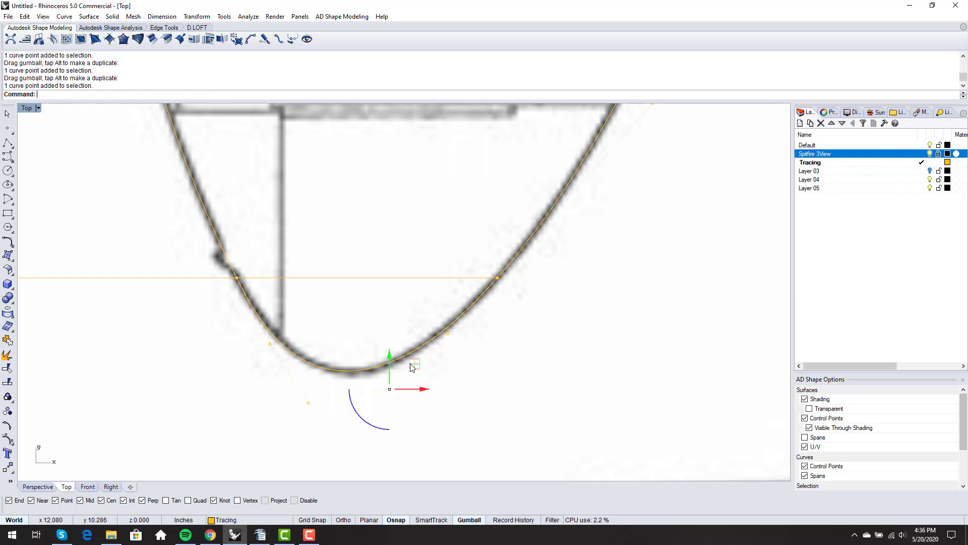
left_click_drag(410, 363, 409, 369)
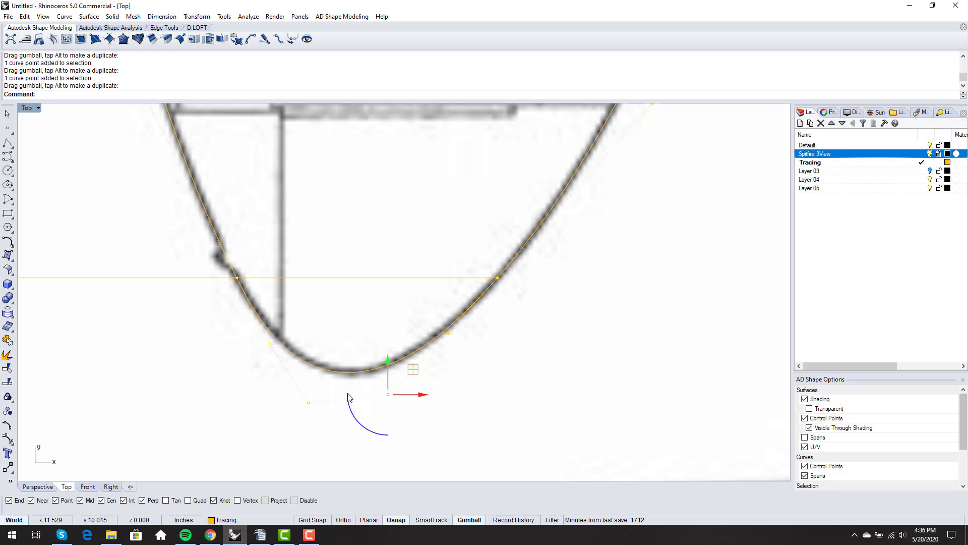
Start the CurvatureGraph command
scroll(413, 401, "down", 2)
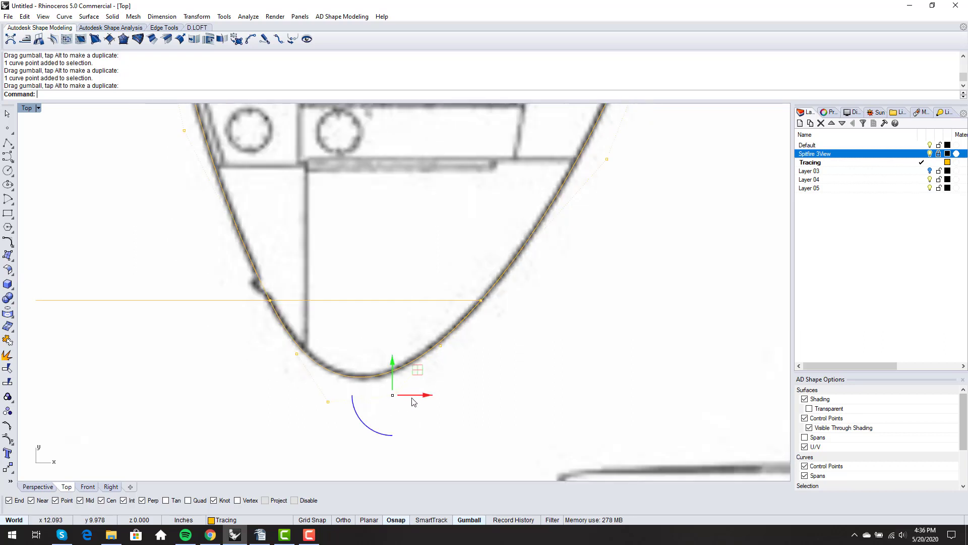
type("urvatureGraph")
key("Return")
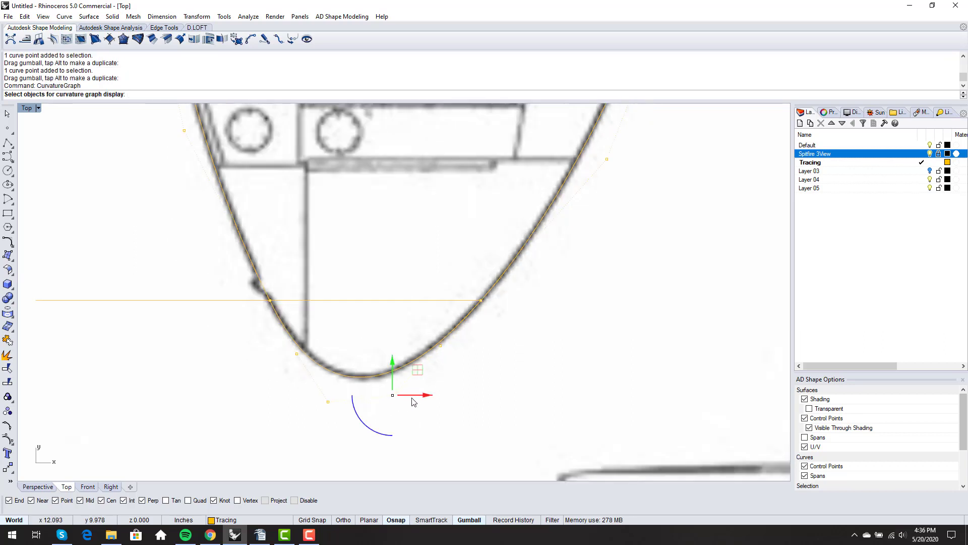
Display the curvature graph on the tip curve and hide the Spitfire 3View layer
left_click(403, 364)
key("Return")
scroll(403, 364, "down", 1)
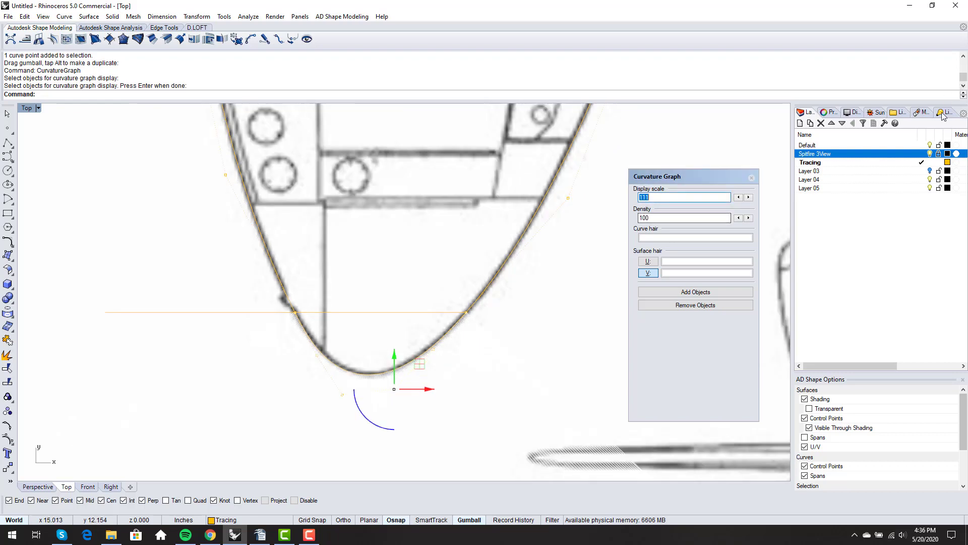
left_click(929, 153)
scroll(722, 221, "down", 2)
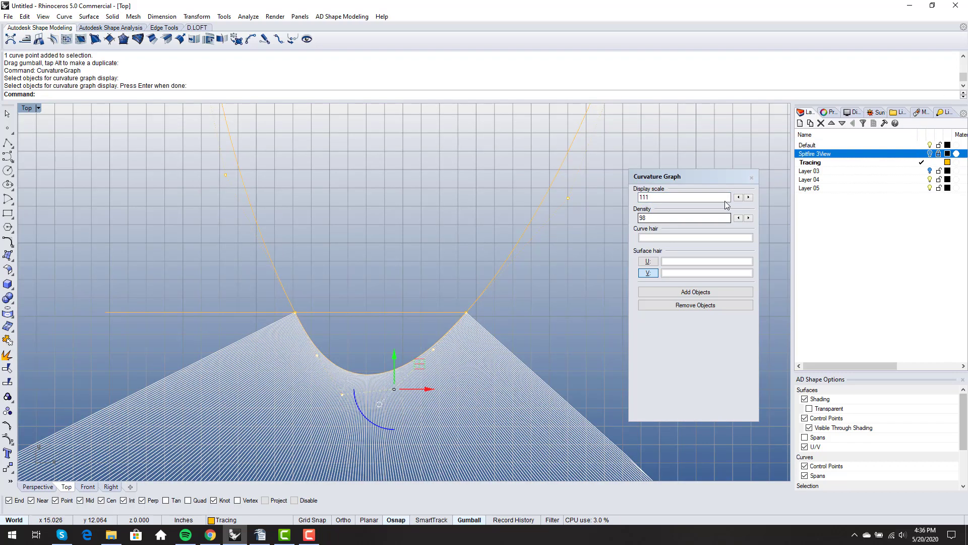
Set the curvature graph to density 98 and display scale 101, framing it in view
left_click(740, 198)
left_click(739, 198)
left_click(740, 198)
triple_click(740, 198)
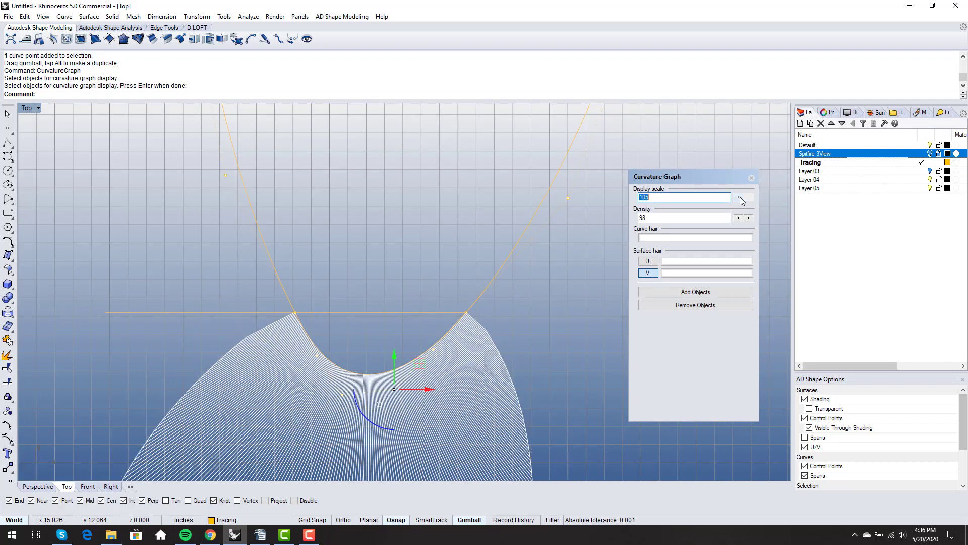
triple_click(740, 198)
left_click(740, 197)
right_click_drag(523, 263, 489, 169)
left_click(500, 244)
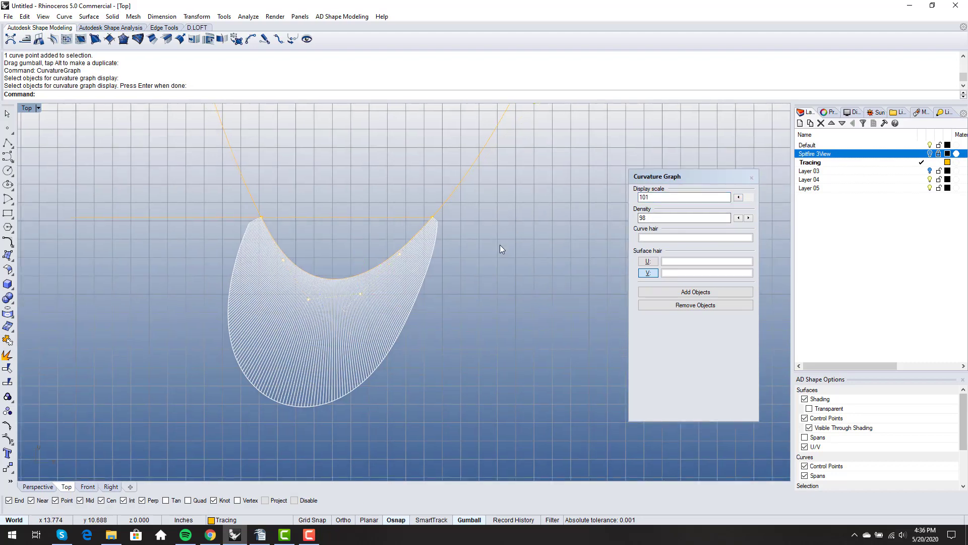
scroll(492, 258, "down", 5)
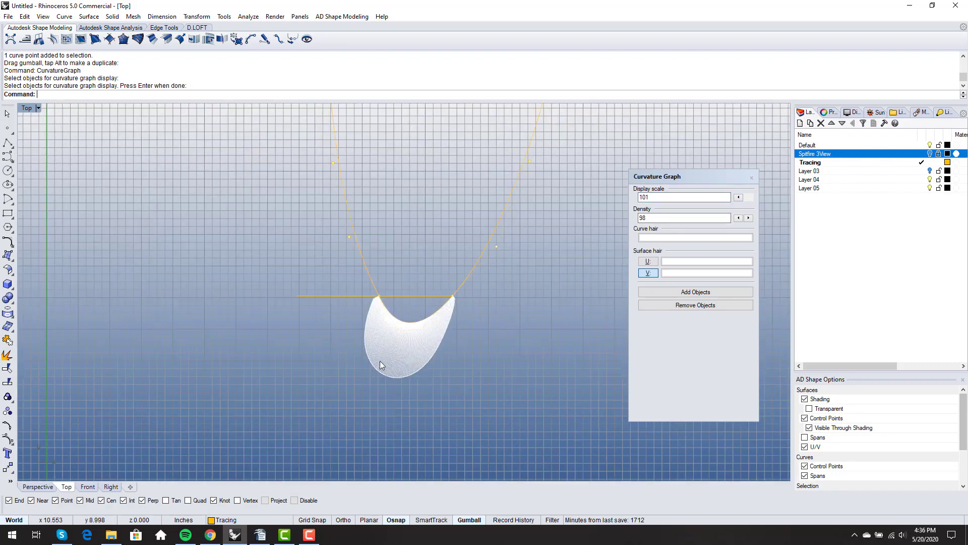
scroll(373, 333, "up", 4)
right_click_drag(376, 342, 263, 286)
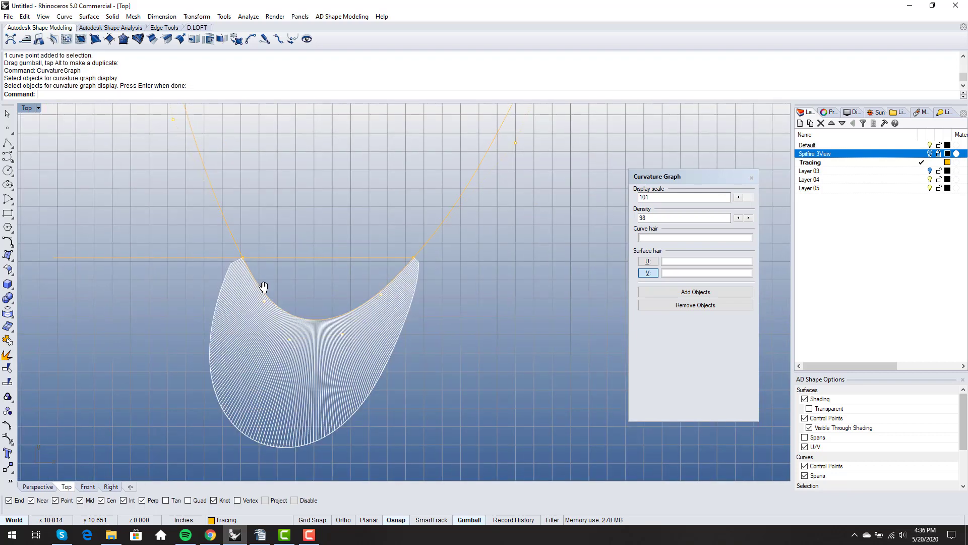